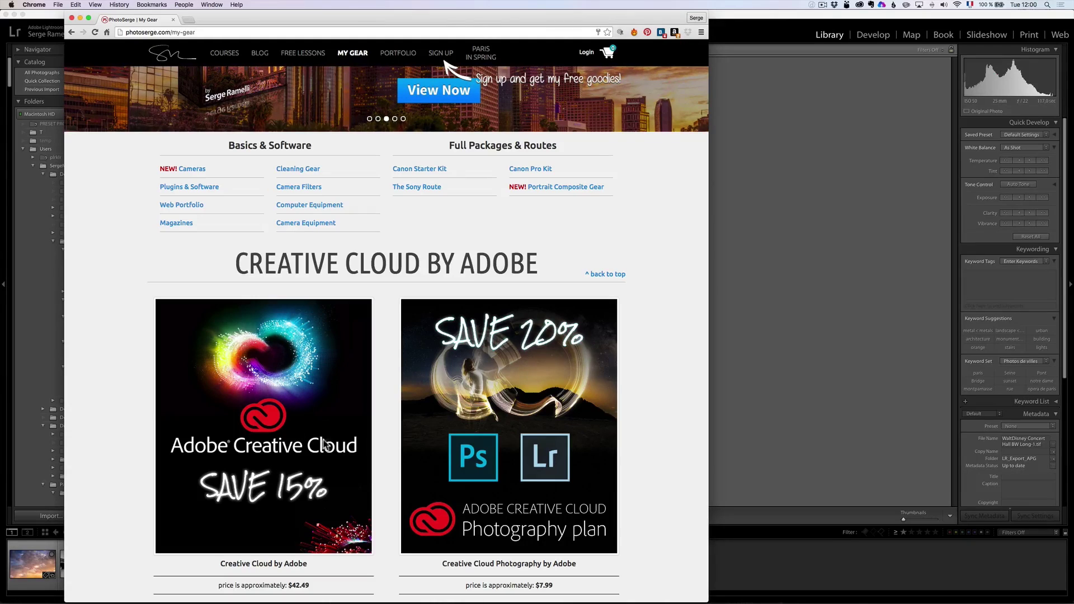
- Switch to Lightroom and view the selected black-and-white concert hall photo enlarged in Loupe view
{"action": "key", "text": "super"}
{"action": "key", "text": "super+Tab"}
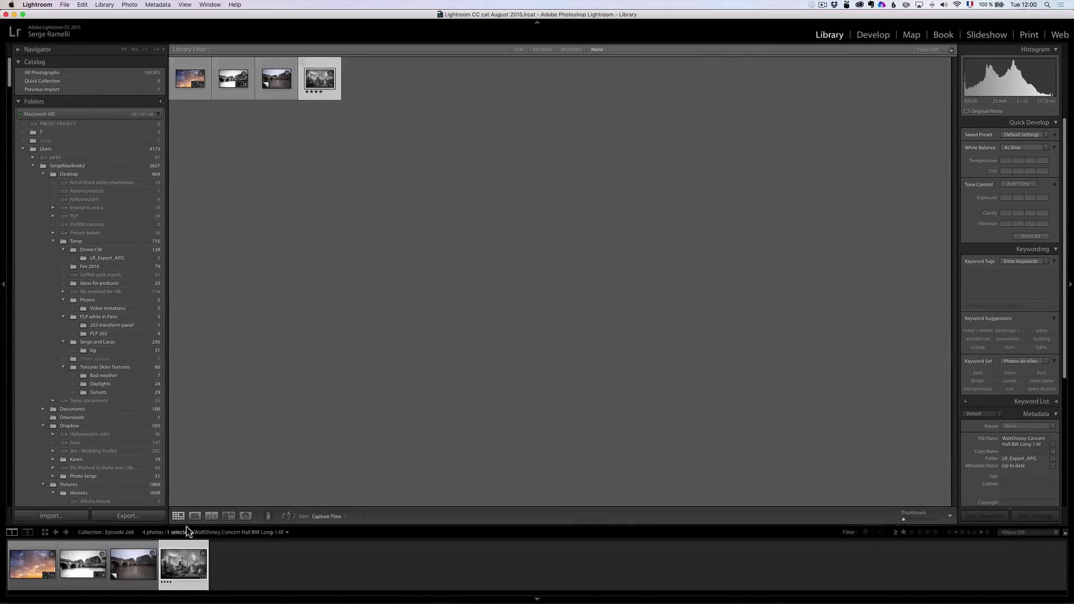
{"action": "left_click", "coordinate": [194, 516]}
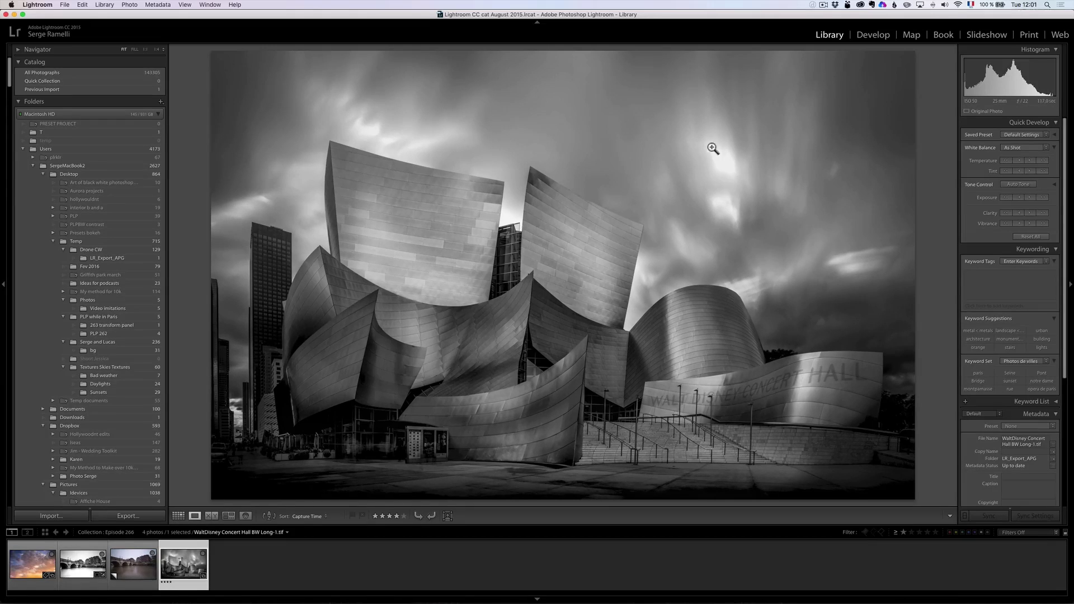
- View the colour bridge photo untitled-63.dng Copy 1 enlarged, with the overlay showing its shutter speed, aperture, ISO and lens
{"action": "left_click", "coordinate": [129, 562]}
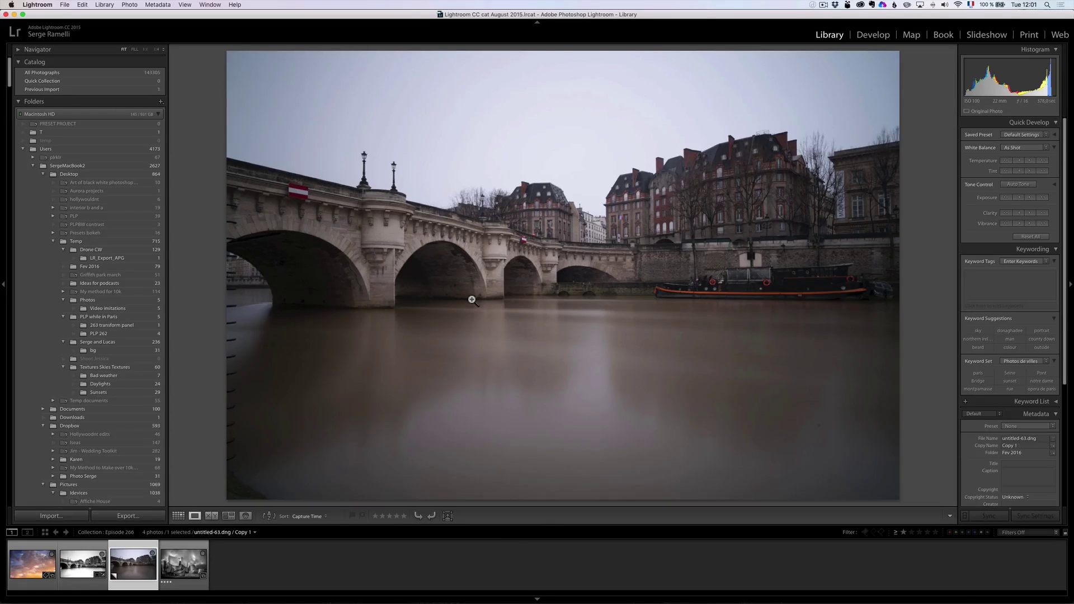
{"action": "key", "text": "i"}
{"action": "key", "text": "Left"}
{"action": "key", "text": "Left"}
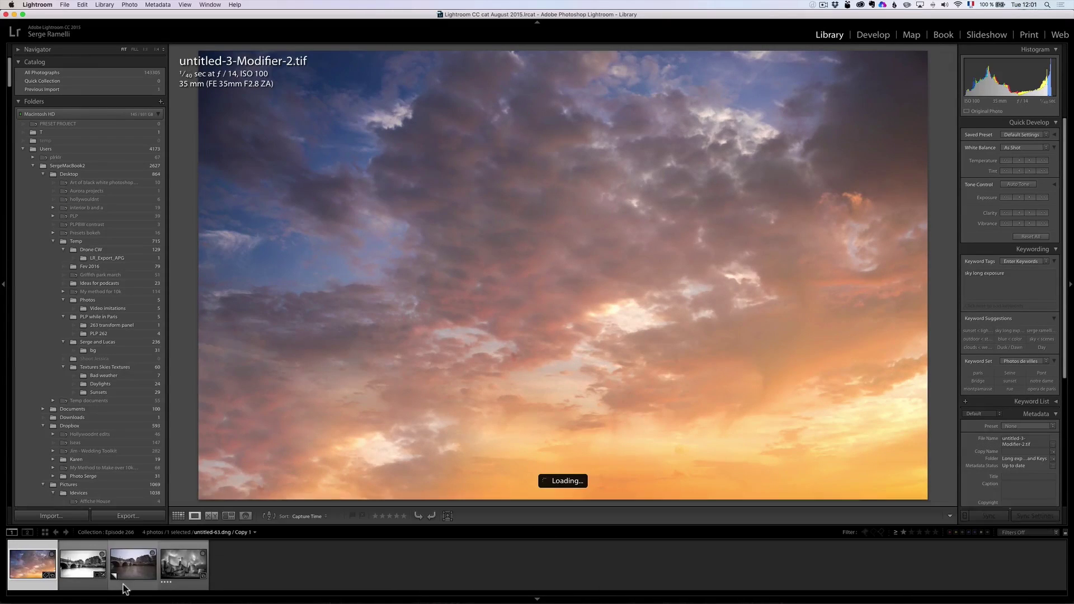
{"action": "left_click", "coordinate": [134, 569]}
{"action": "key", "text": "i"}
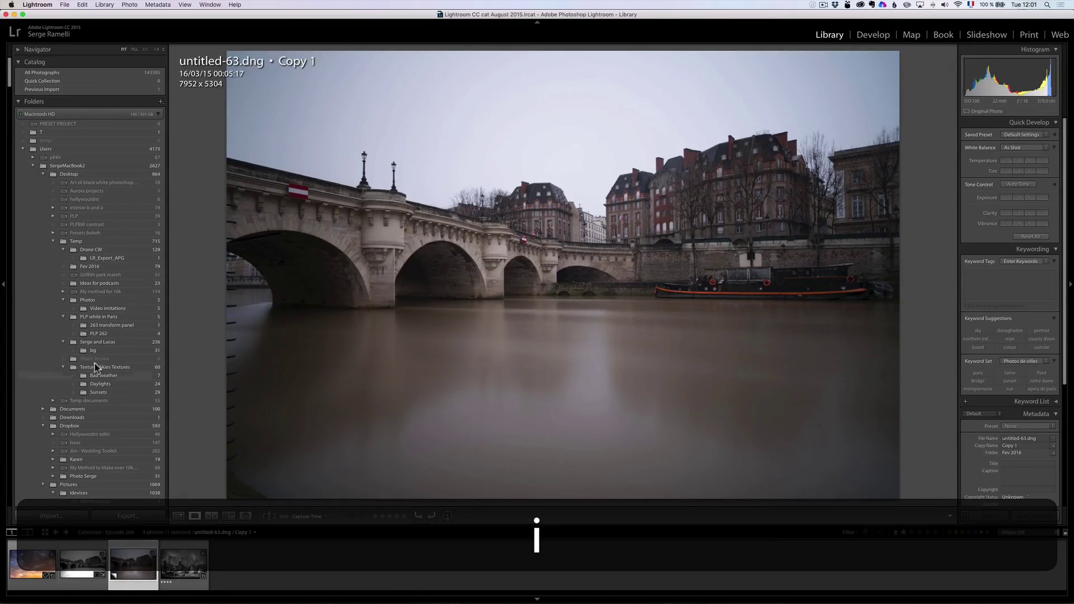
{"action": "left_click", "coordinate": [3, 286]}
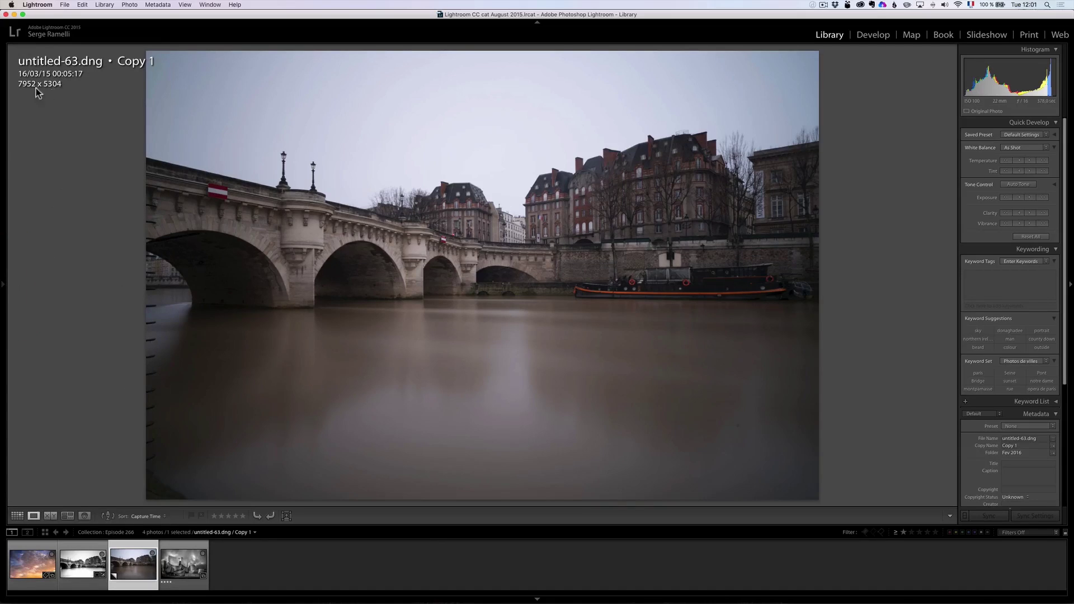
{"action": "key", "text": "i"}
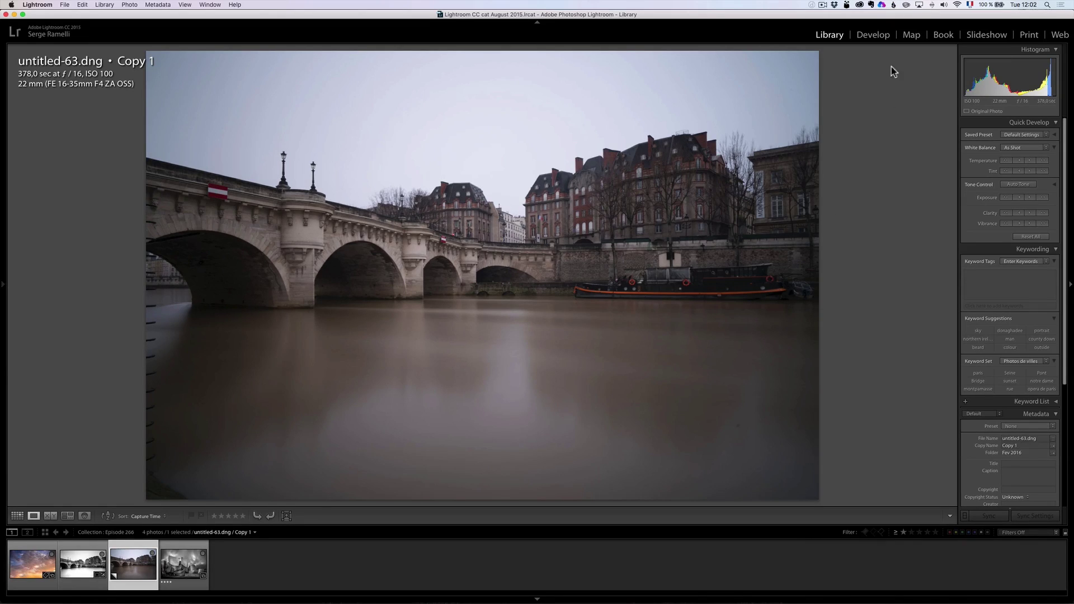
- Develop the bridge photo's tones with Highlights -100, Shadows +92, Whites +44 and Blacks -38
{"action": "left_click", "coordinate": [873, 35]}
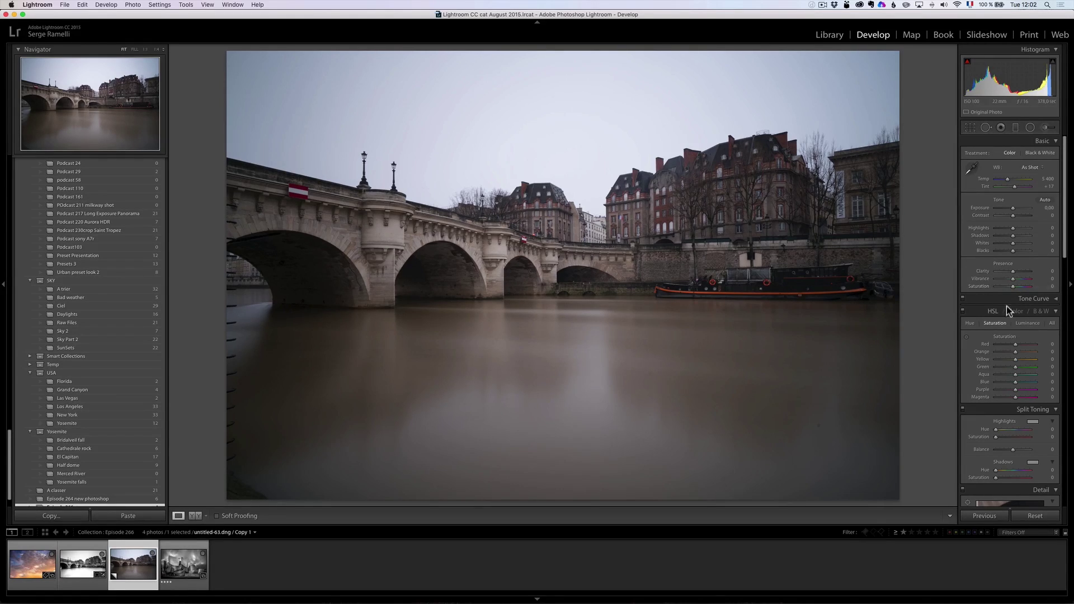
{"action": "scroll", "coordinate": [1033, 353], "scroll_direction": "down", "scroll_amount": 1}
{"action": "scroll", "coordinate": [1033, 353], "scroll_direction": "up", "scroll_amount": 1}
{"action": "mouse_move", "coordinate": [1015, 238]}
{"action": "left_mouse_down"}
{"action": "mouse_move", "coordinate": [1029, 237]}
{"action": "mouse_move", "coordinate": [985, 228]}
{"action": "mouse_move", "coordinate": [1008, 255]}
{"action": "mouse_move", "coordinate": [1019, 244]}
{"action": "mouse_move", "coordinate": [1006, 251]}
{"action": "left_mouse_up"}
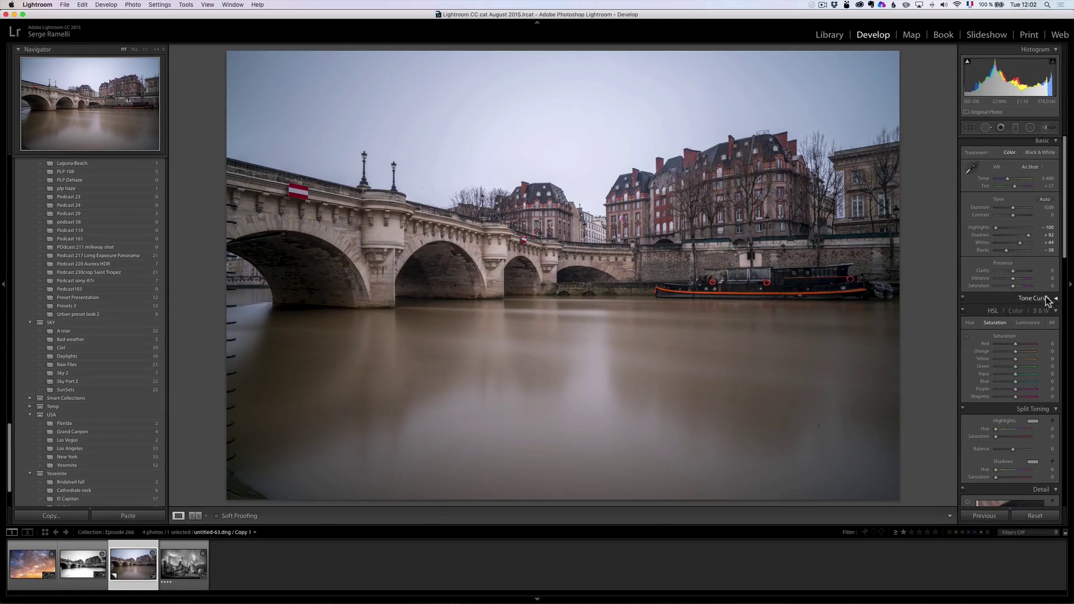
- Convert the photo to black and white and adjust the mix from the water, with Purple +100, Magenta +24, Orange -43 and Yellow -25
{"action": "left_click", "coordinate": [1042, 311]}
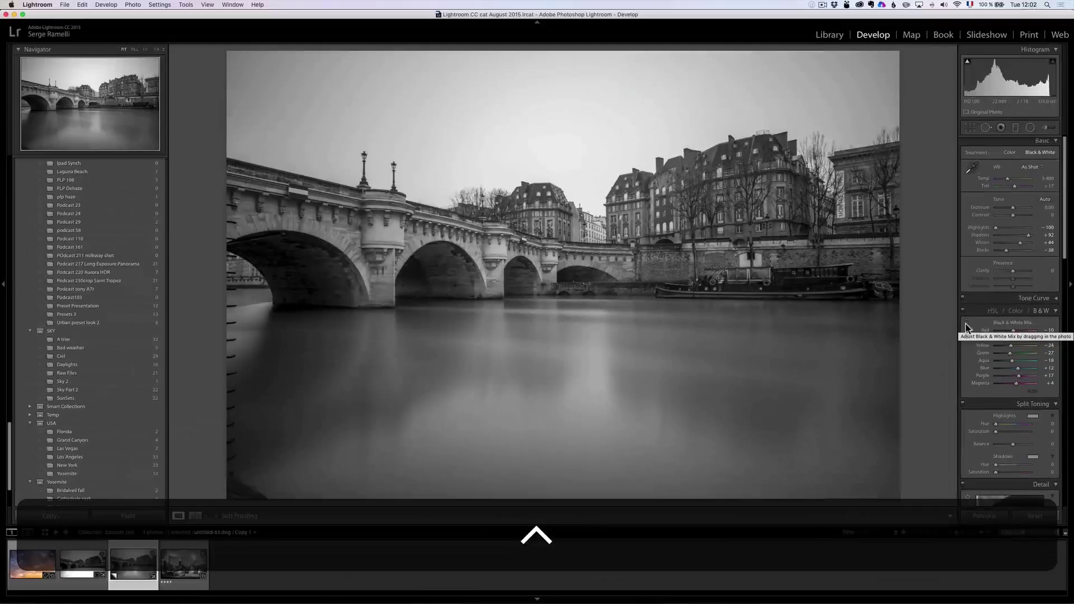
{"action": "left_click", "coordinate": [967, 322]}
{"action": "left_click_drag", "start_coordinate": [599, 385], "coordinate": [599, 291]}
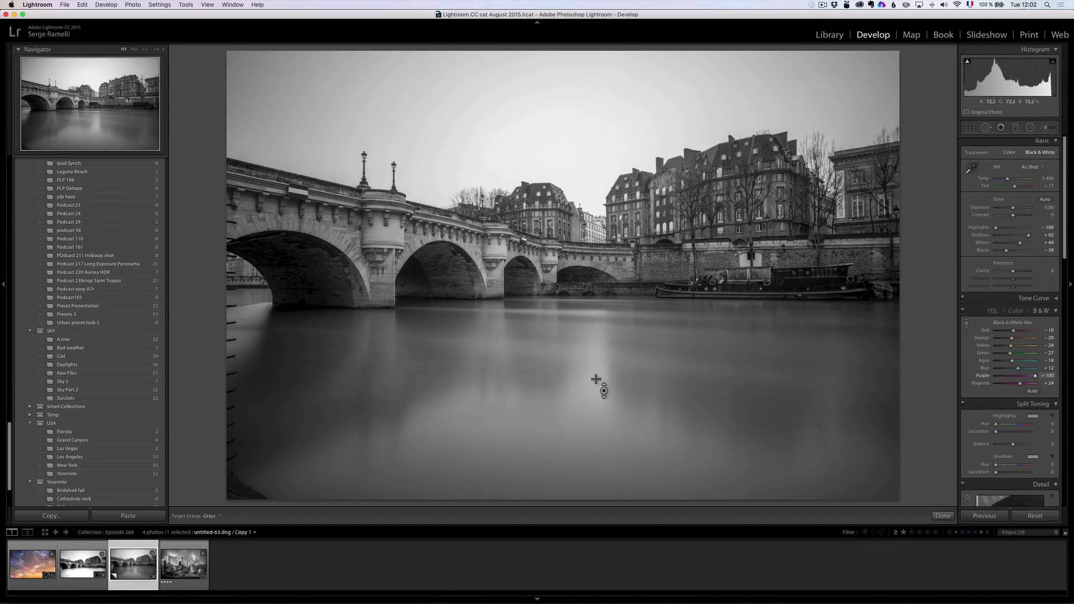
{"action": "mouse_move", "coordinate": [651, 382]}
{"action": "left_mouse_down"}
{"action": "mouse_move", "coordinate": [650, 427]}
{"action": "mouse_move", "coordinate": [650, 399]}
{"action": "left_mouse_up"}
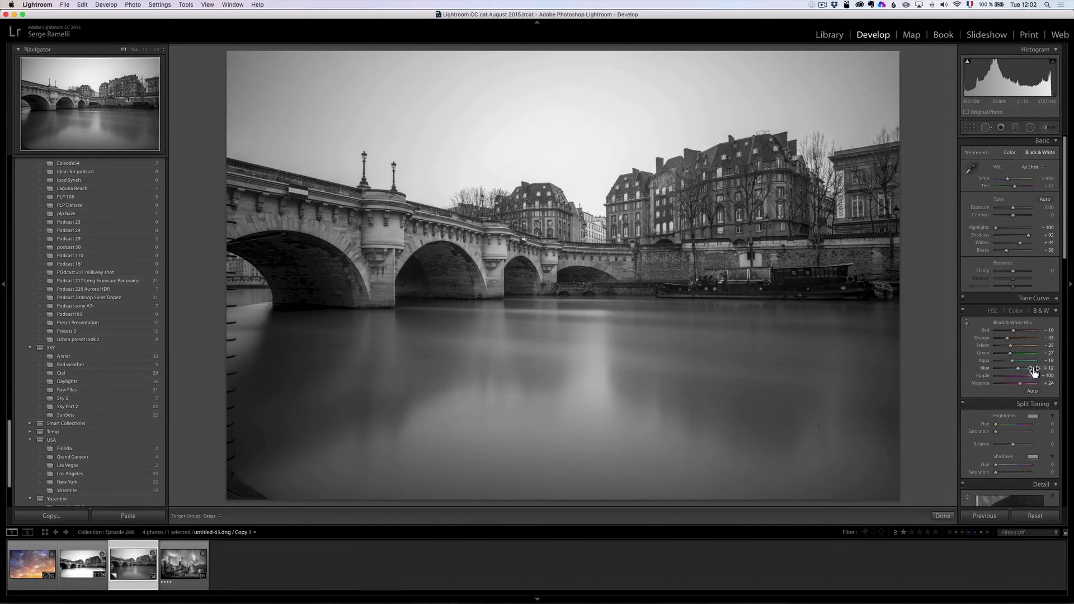
- Readjust the water's brightness in the black-and-white mix to Purple +37 and Magenta +36
{"action": "left_click_drag", "start_coordinate": [1035, 375], "coordinate": [1017, 375]}
{"action": "left_click_drag", "start_coordinate": [598, 385], "coordinate": [598, 372]}
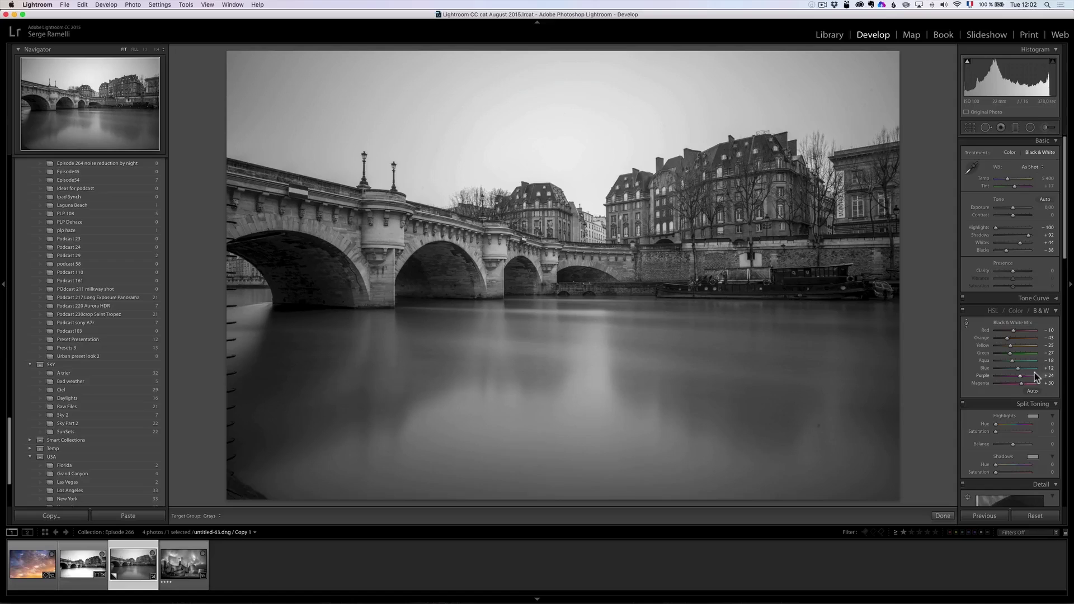
{"action": "left_click_drag", "start_coordinate": [584, 393], "coordinate": [584, 380]}
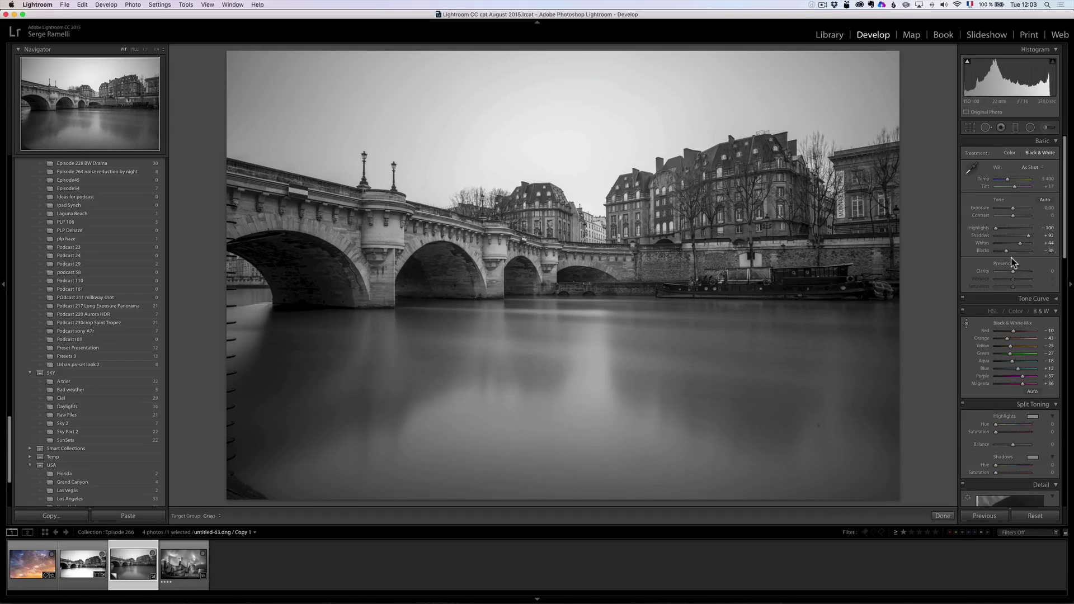
- Set Clarity to +42, Contrast to +24 and Exposure to -0.05 for the whole photo
{"action": "left_click_drag", "start_coordinate": [1012, 267], "coordinate": [1019, 274]}
{"action": "left_click", "coordinate": [1020, 271]}
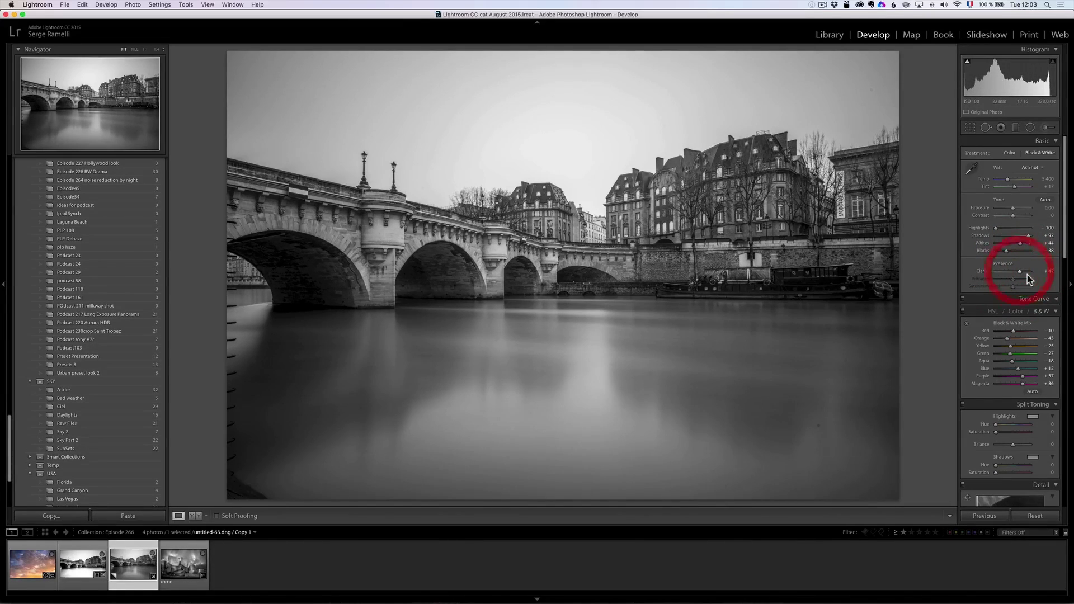
{"action": "left_click", "coordinate": [1017, 215]}
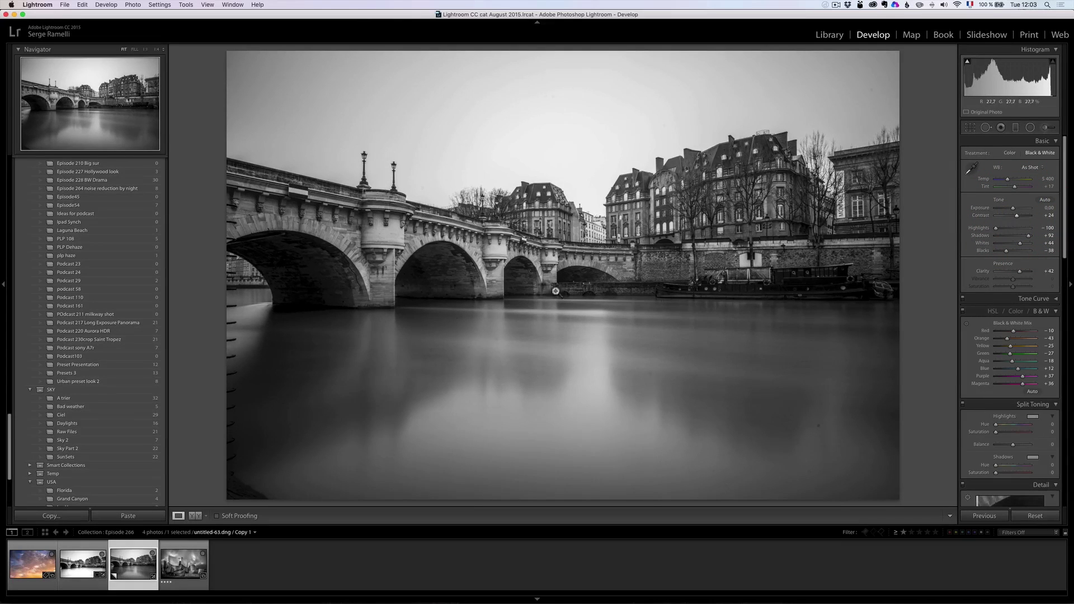
{"action": "left_click", "coordinate": [1015, 208]}
{"action": "left_click_drag", "start_coordinate": [1014, 210], "coordinate": [1014, 210]}
{"action": "left_click_drag", "start_coordinate": [1014, 211], "coordinate": [1011, 209]}
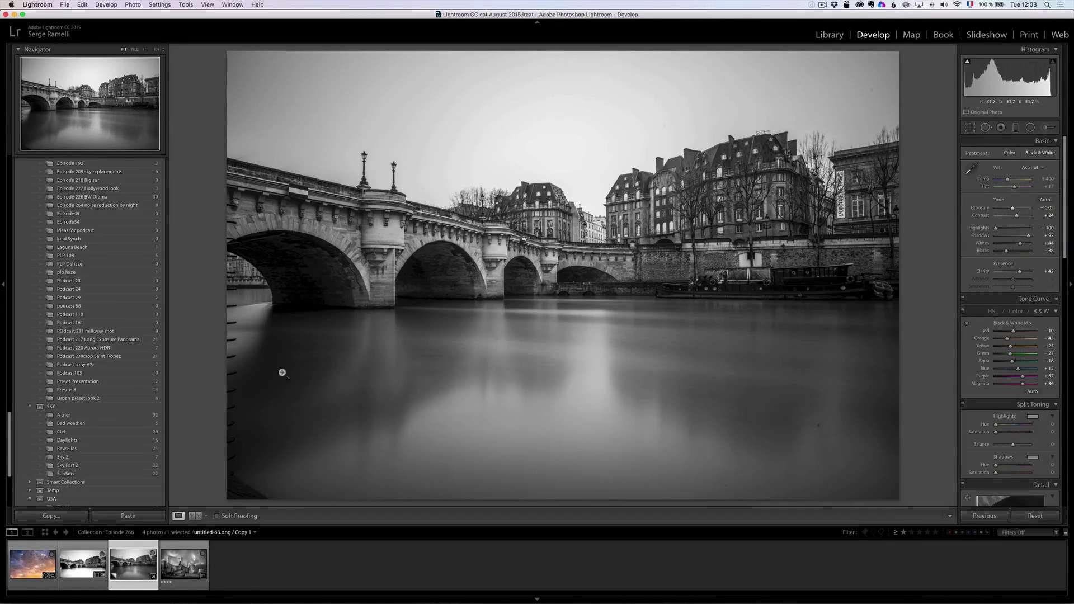
- Crop the photo slightly along its left and bottom edges to remove the dark marks beside the water
{"action": "left_click", "coordinate": [970, 127]}
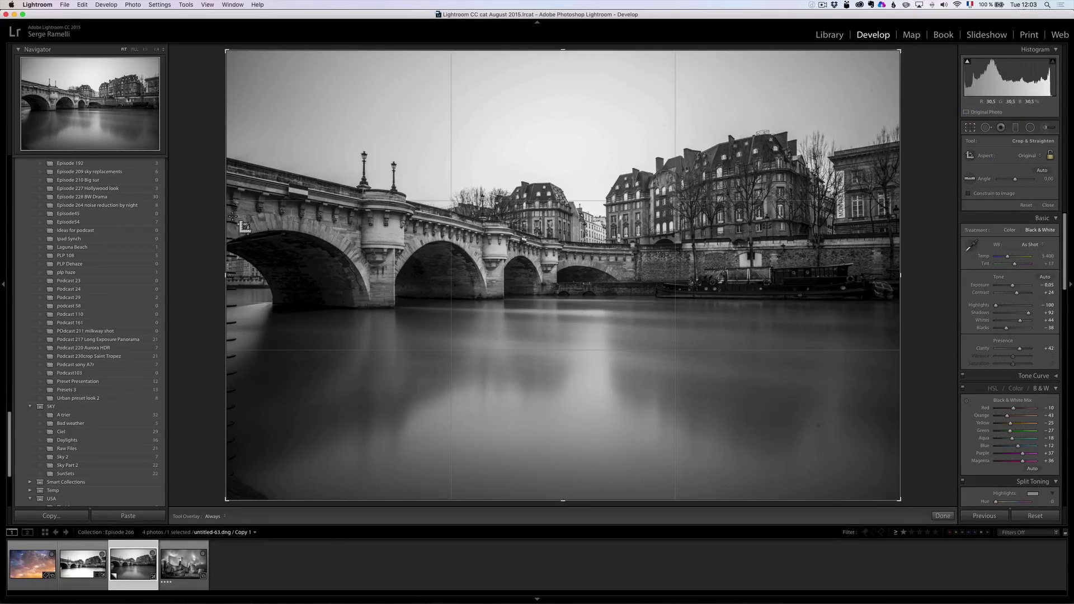
{"action": "left_click_drag", "start_coordinate": [225, 274], "coordinate": [242, 274]}
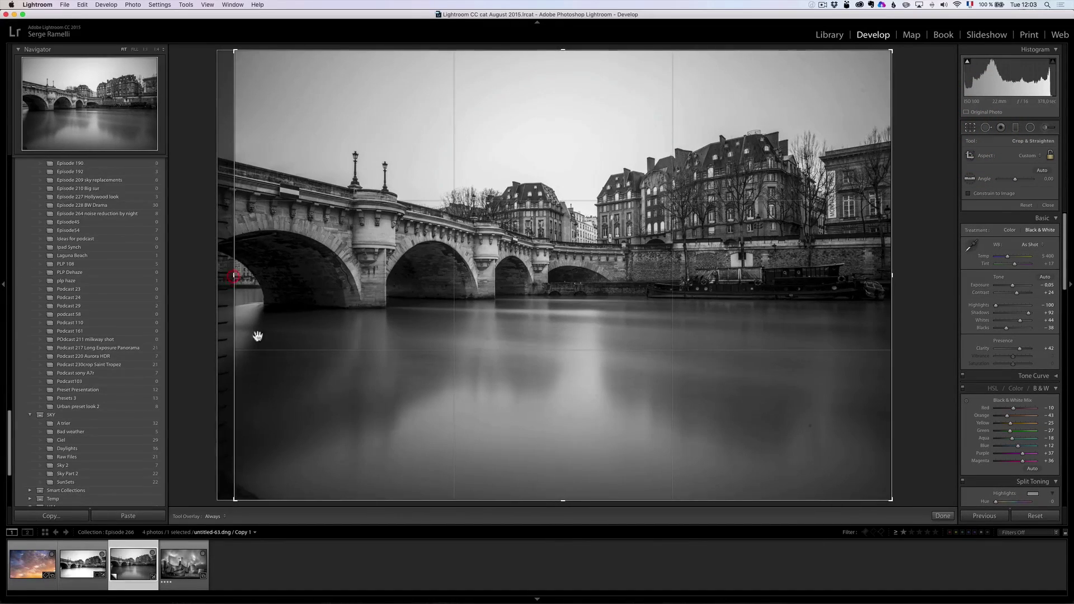
{"action": "left_click_drag", "start_coordinate": [562, 501], "coordinate": [563, 483]}
{"action": "key", "text": "Return"}
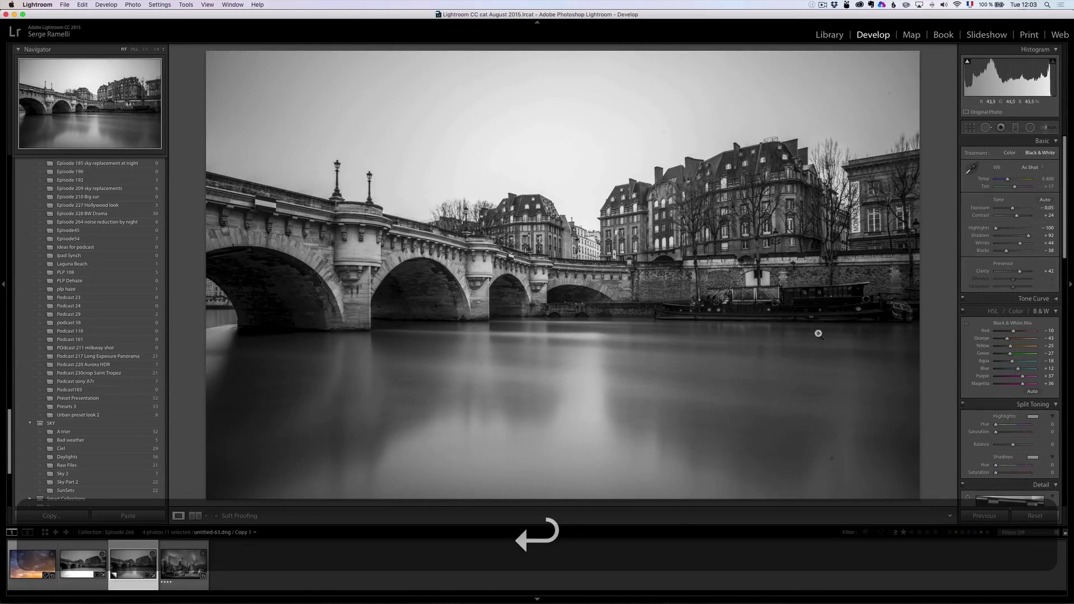
- Add a graduated filter rising from the water to the bridge and brighten it with Exposure 1.12
{"action": "left_click", "coordinate": [1016, 134]}
{"action": "left_click_drag", "start_coordinate": [575, 417], "coordinate": [578, 249]}
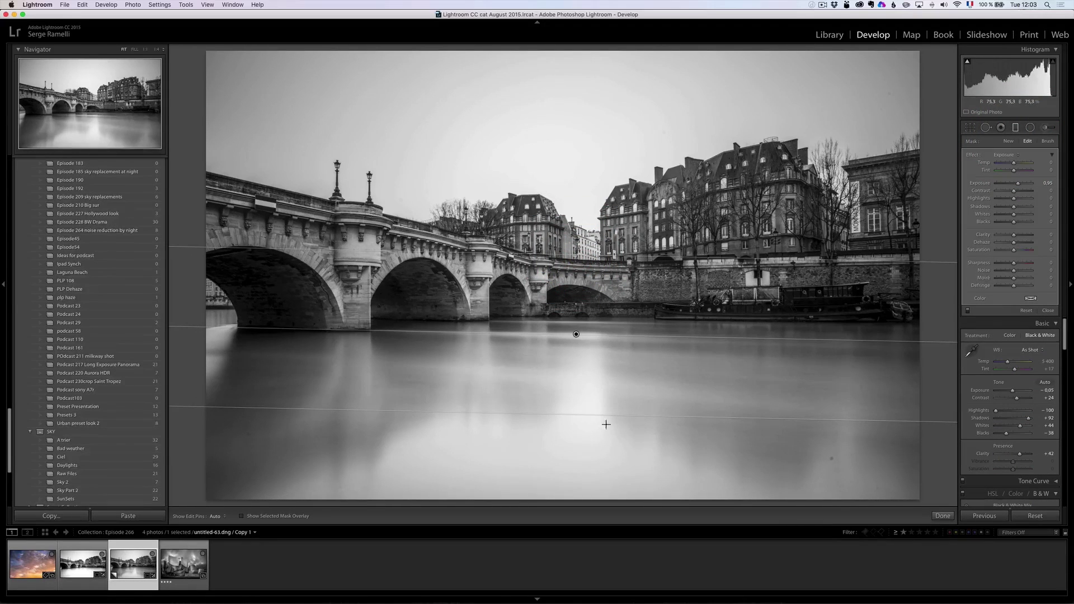
{"action": "left_click_drag", "start_coordinate": [1018, 184], "coordinate": [1018, 187]}
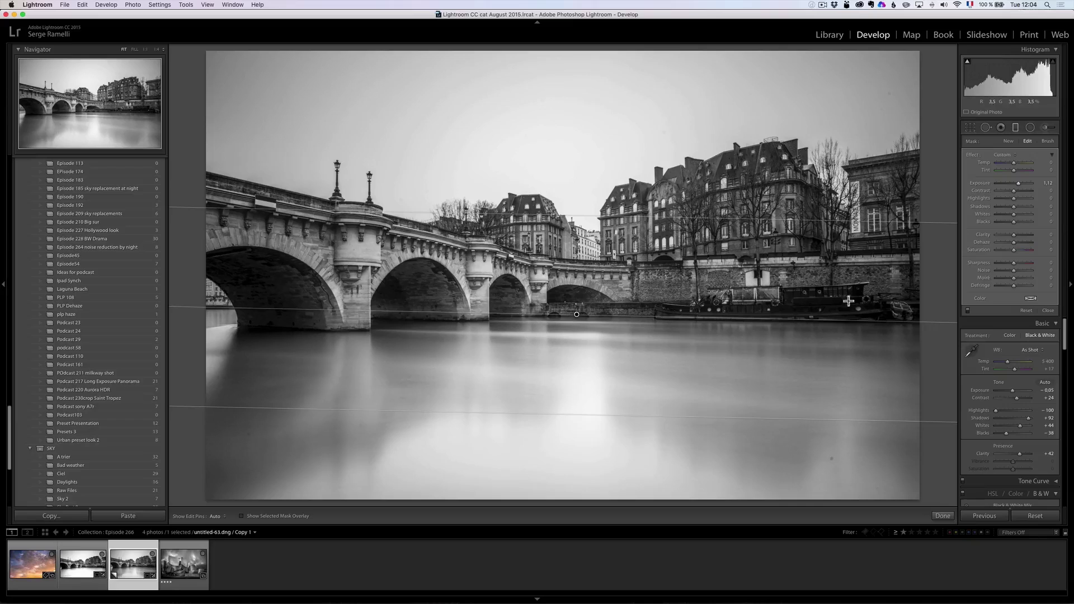
{"action": "left_click", "coordinate": [1050, 311]}
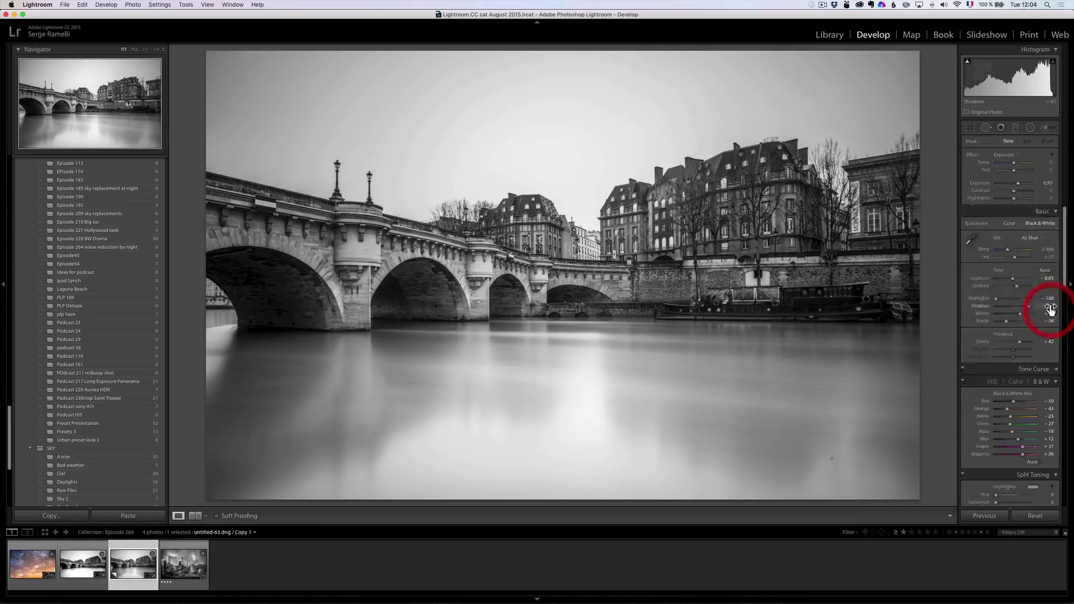
- Clone out the visible dust spots across the river surface with the Spot Removal tool
{"action": "left_click", "coordinate": [984, 128]}
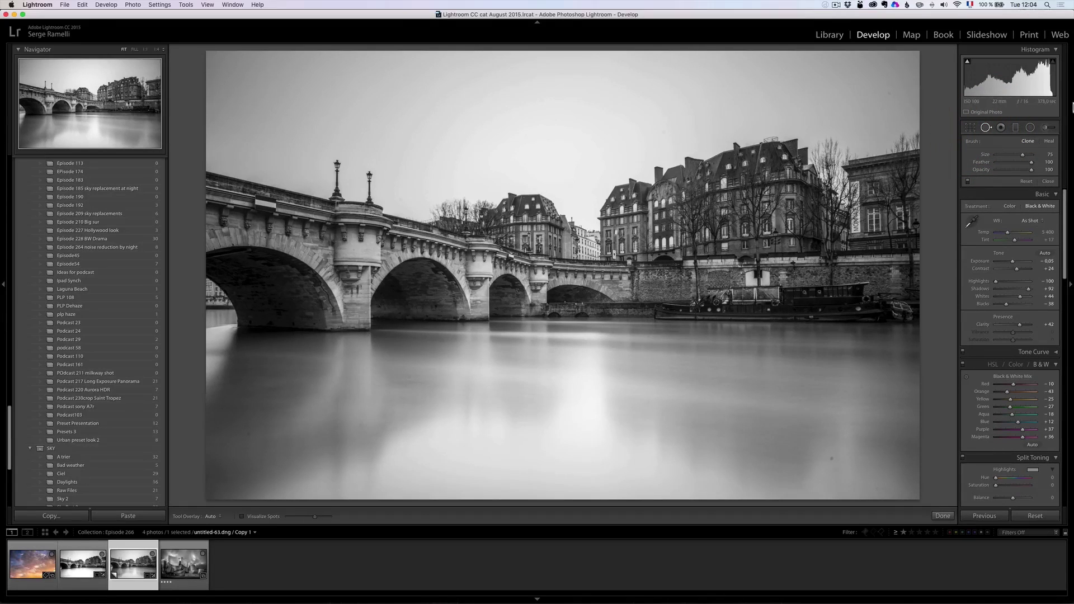
{"action": "left_click", "coordinate": [832, 458]}
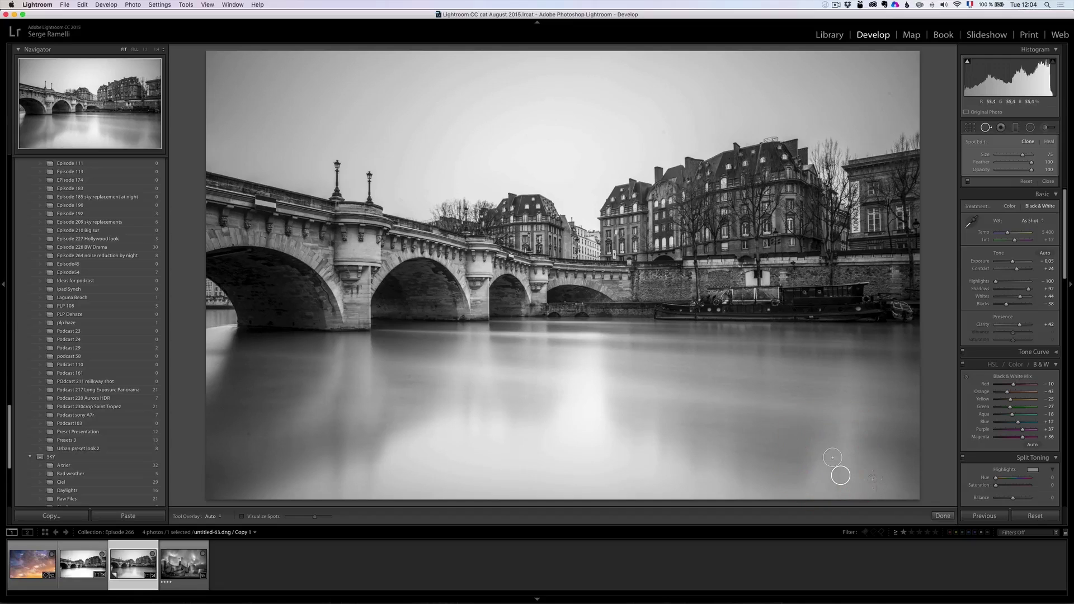
{"action": "left_click", "coordinate": [876, 488]}
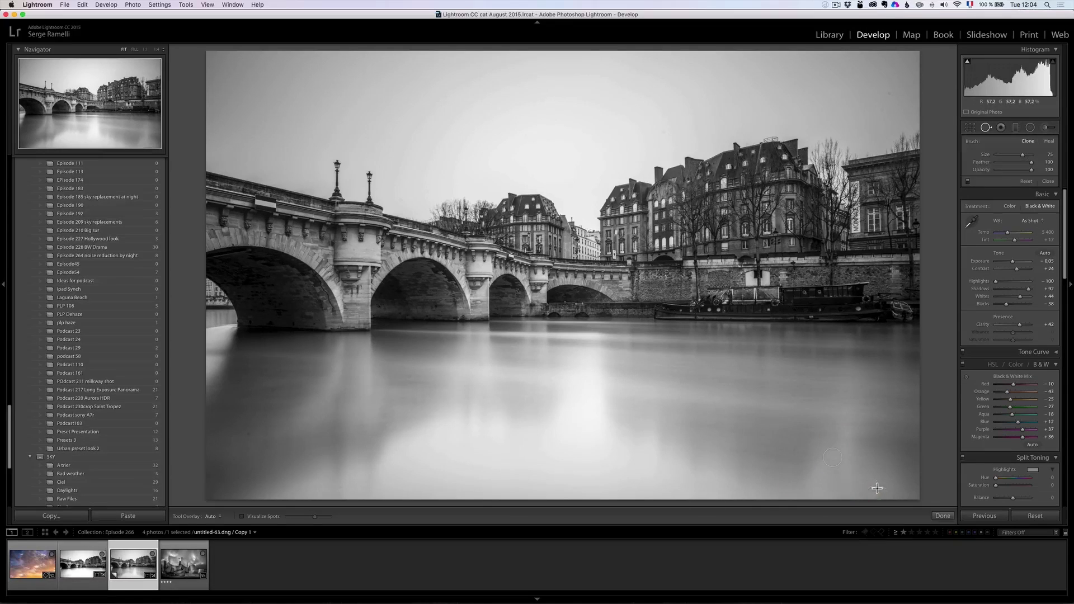
{"action": "left_click", "coordinate": [646, 401]}
{"action": "left_click", "coordinate": [413, 376]}
{"action": "left_click", "coordinate": [247, 434]}
{"action": "left_click", "coordinate": [218, 377]}
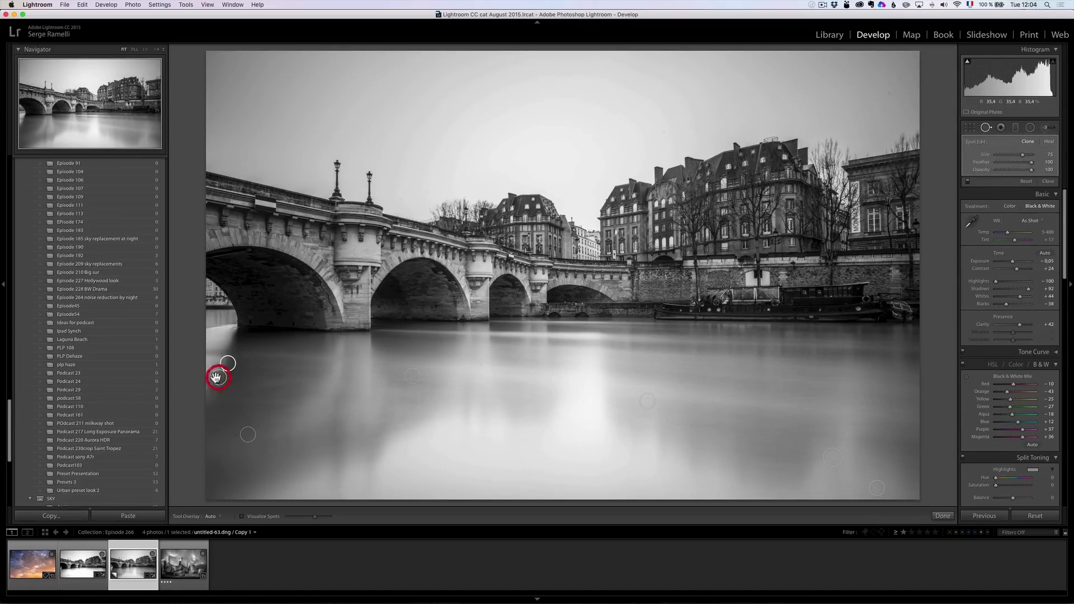
{"action": "left_click", "coordinate": [441, 342]}
{"action": "left_click", "coordinate": [864, 390]}
{"action": "left_click", "coordinate": [881, 436]}
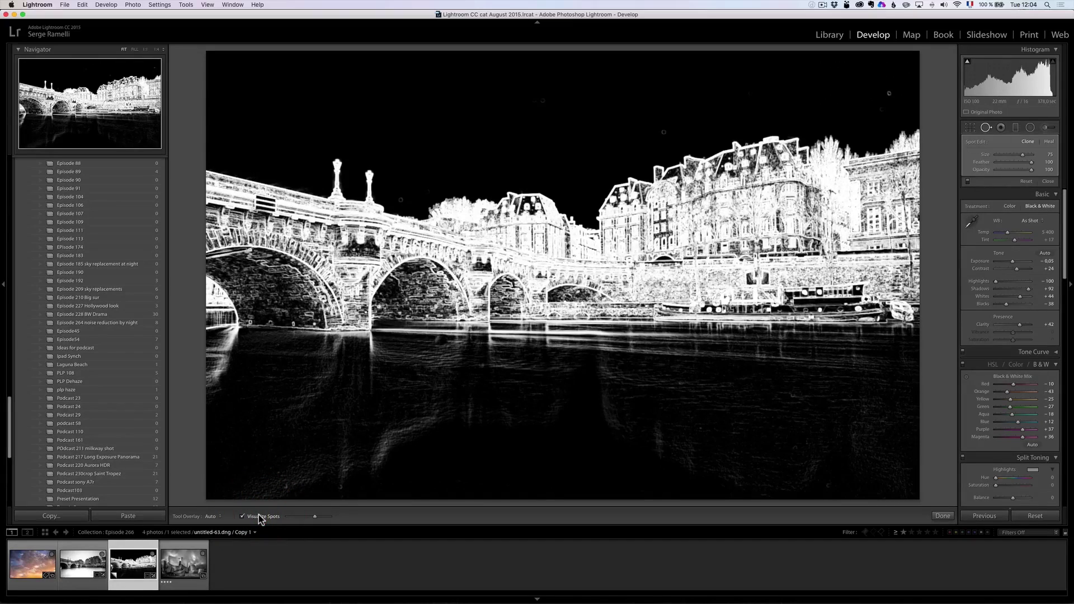
- Clone out two more spots in the right part of the water using Visualize Spots, and finish spot removal
{"action": "left_click", "coordinate": [794, 394]}
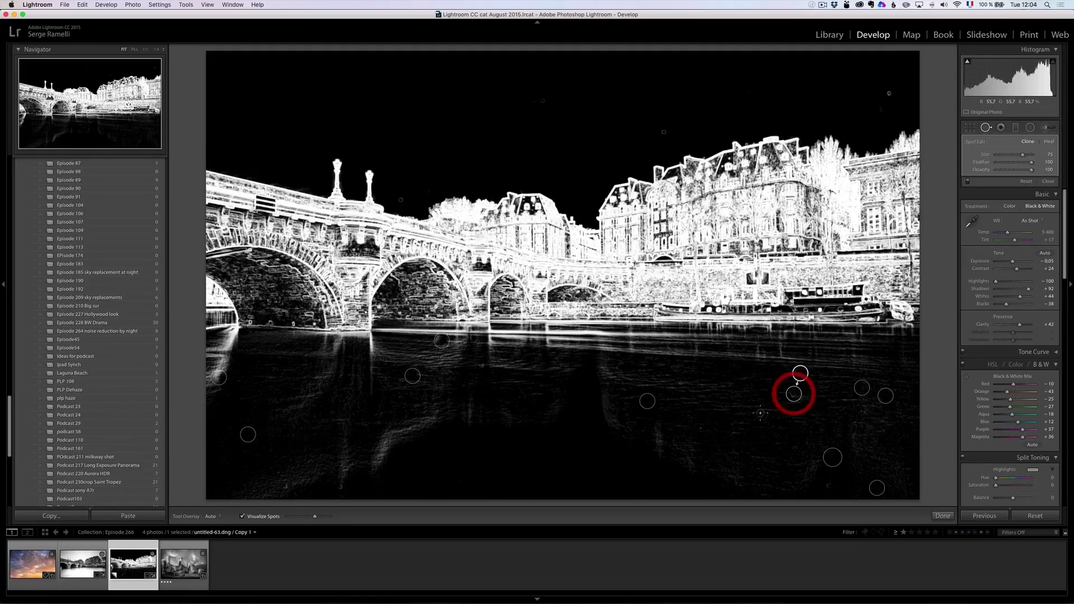
{"action": "left_click", "coordinate": [705, 421]}
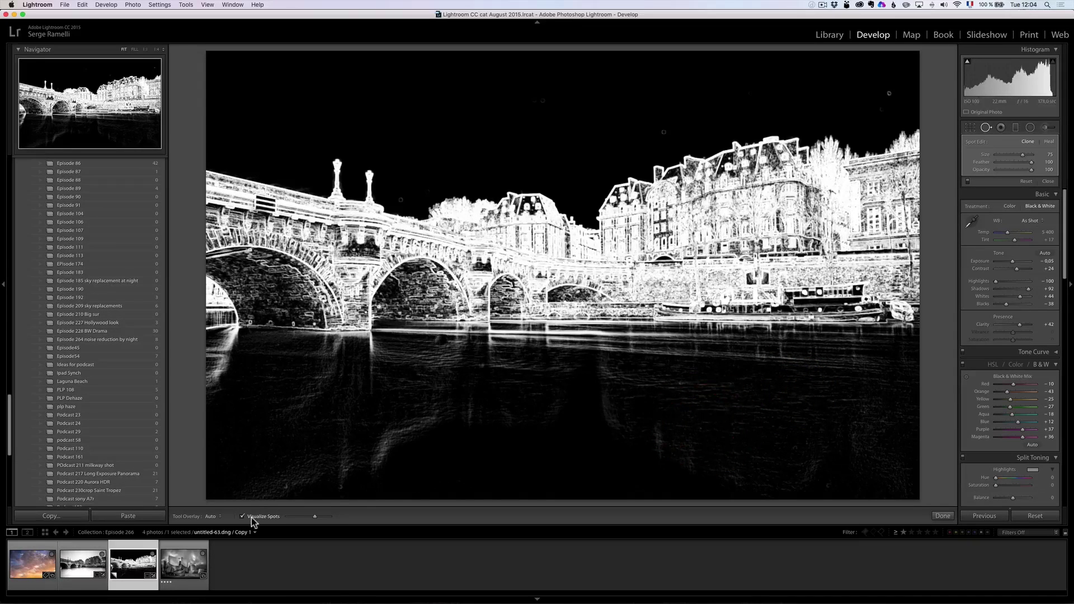
{"action": "left_click", "coordinate": [251, 520]}
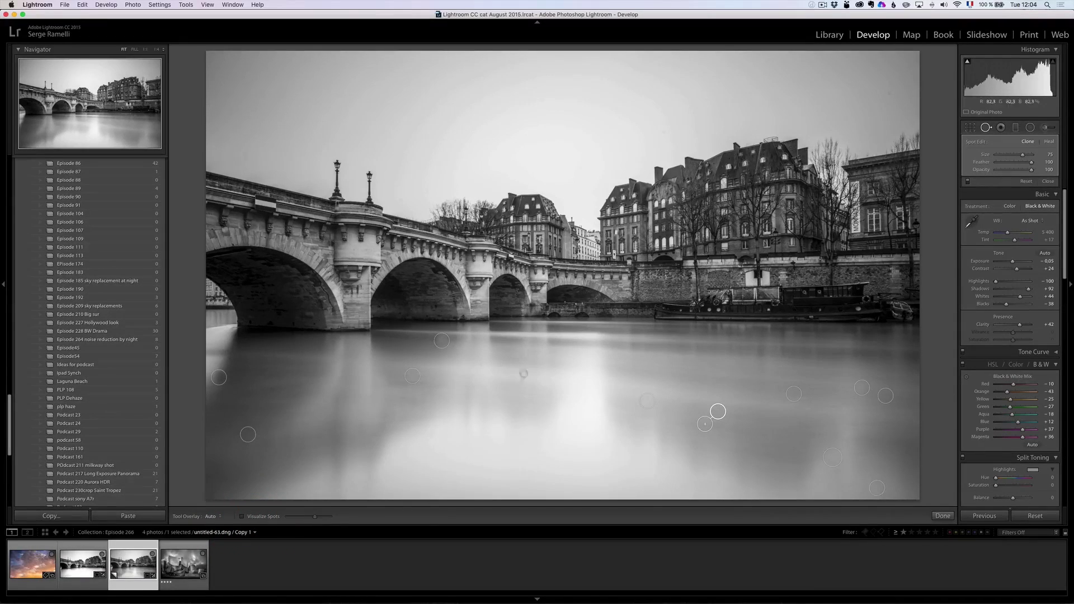
{"action": "left_click", "coordinate": [1048, 181]}
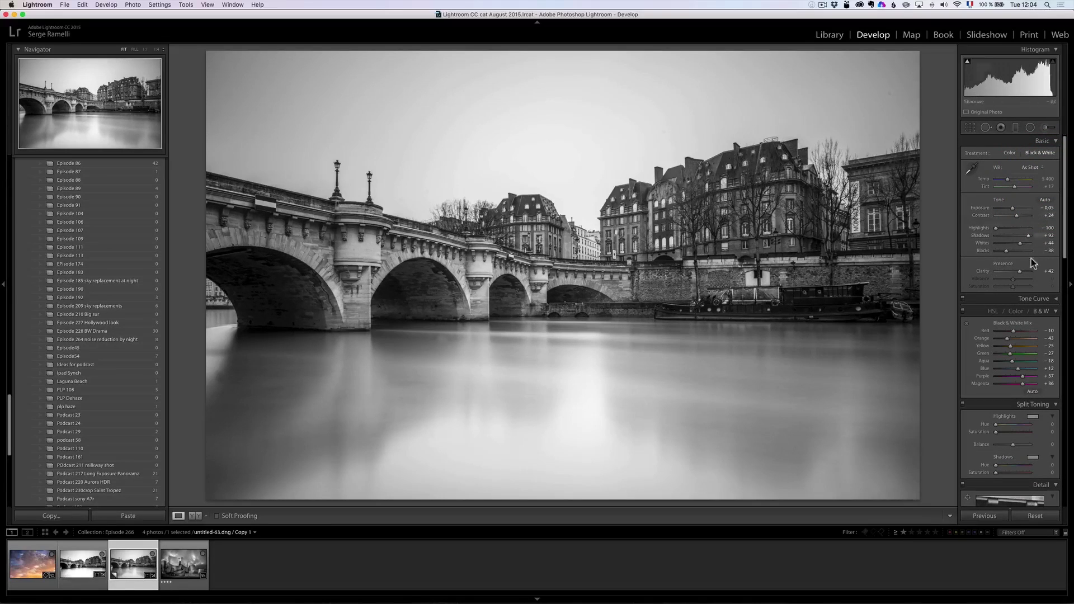
- Set Blacks to -71 and reposition the source of the clone spot in the water below the bridge arches
{"action": "left_click_drag", "start_coordinate": [1005, 254], "coordinate": [1000, 255]}
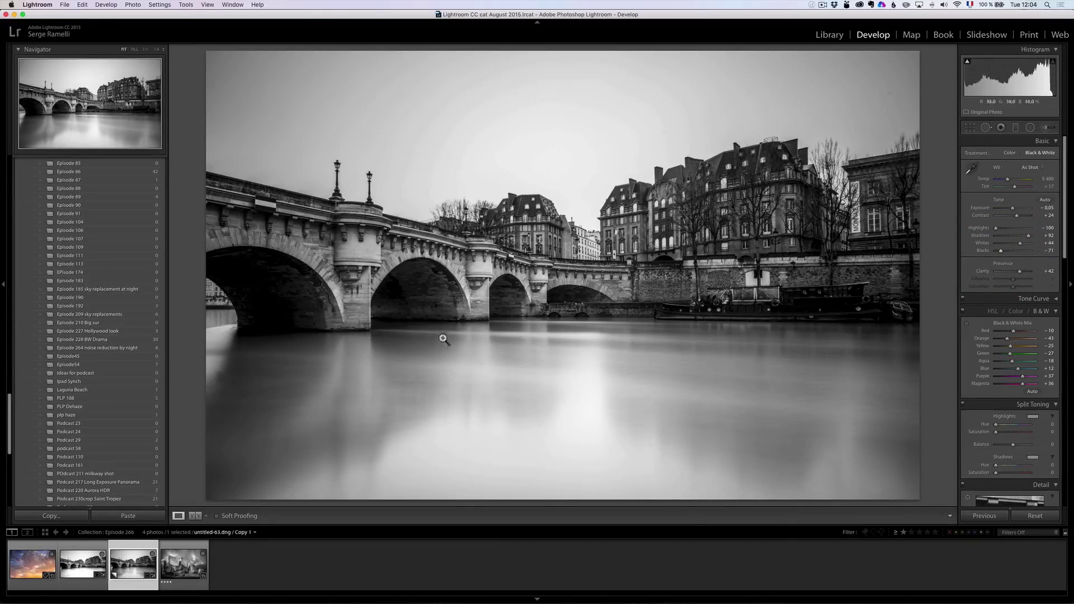
{"action": "left_click", "coordinate": [985, 127]}
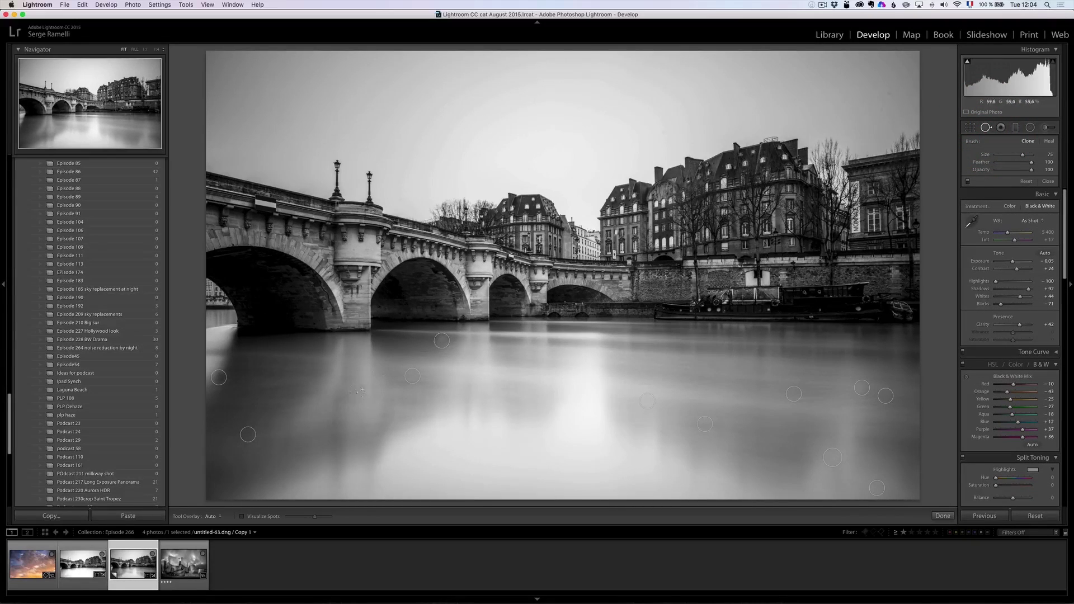
{"action": "left_click", "coordinate": [438, 346]}
{"action": "left_click_drag", "start_coordinate": [355, 391], "coordinate": [464, 345]}
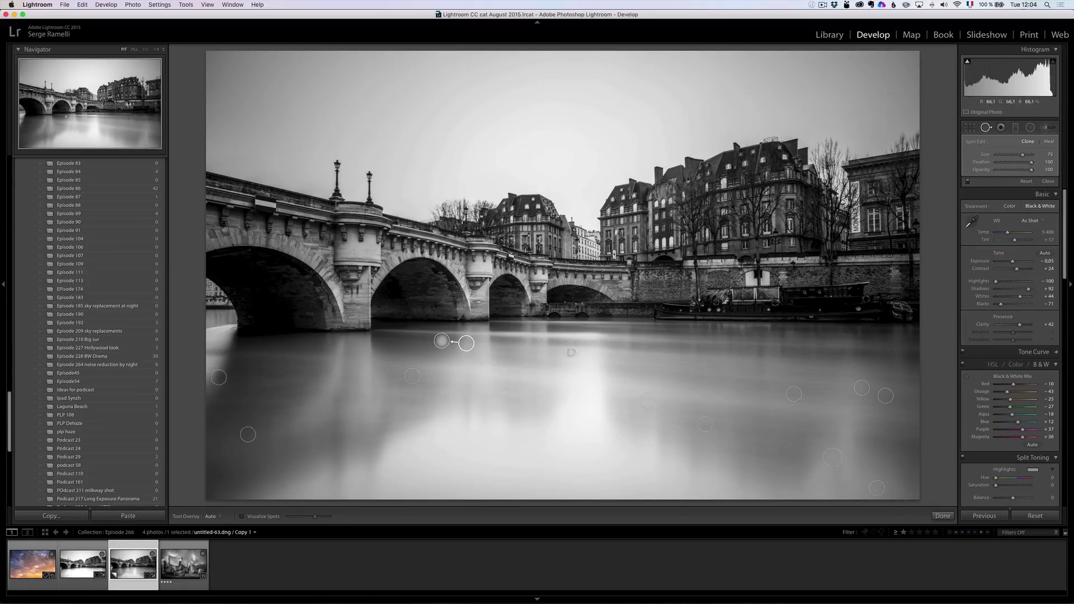
- Delete the clone spot in the water below the second bridge arch and clone that speck out again with a size 61 spot
{"action": "left_click_drag", "start_coordinate": [465, 343], "coordinate": [411, 339]}
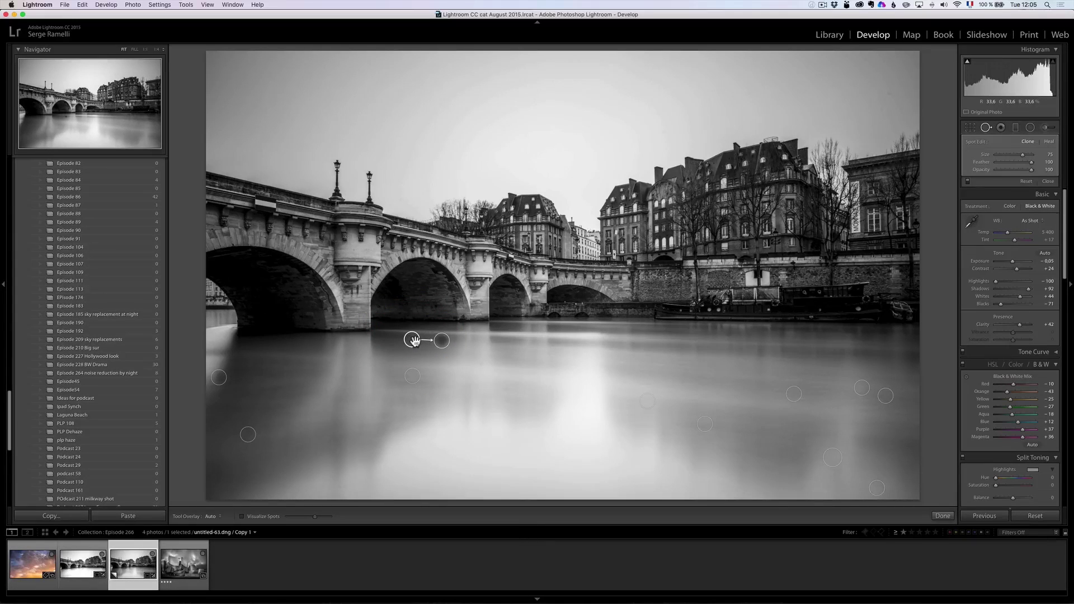
{"action": "key", "text": "BackSpace"}
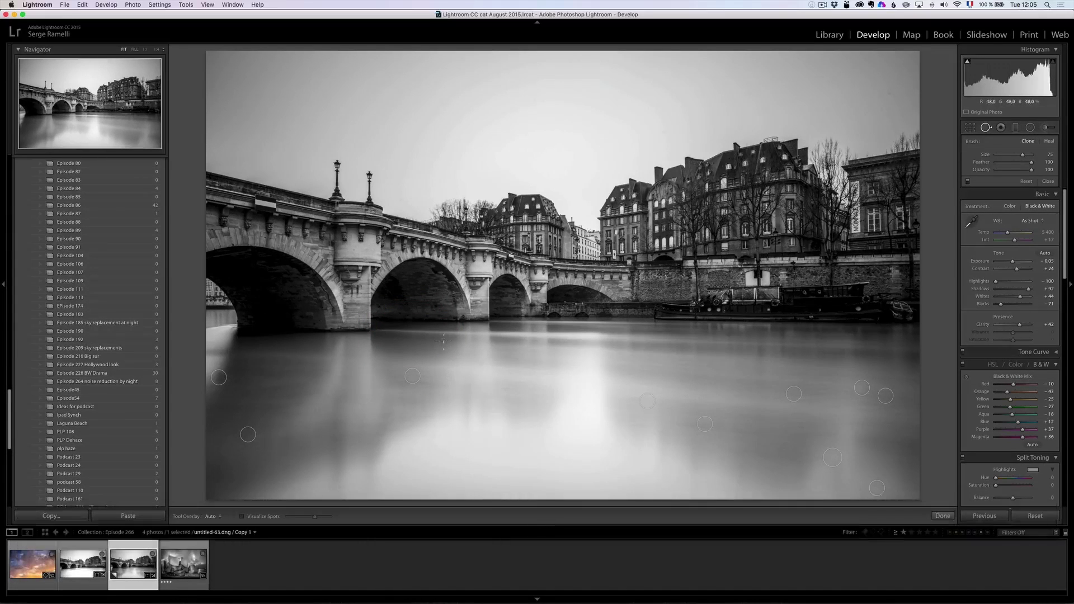
{"action": "left_click", "coordinate": [443, 340]}
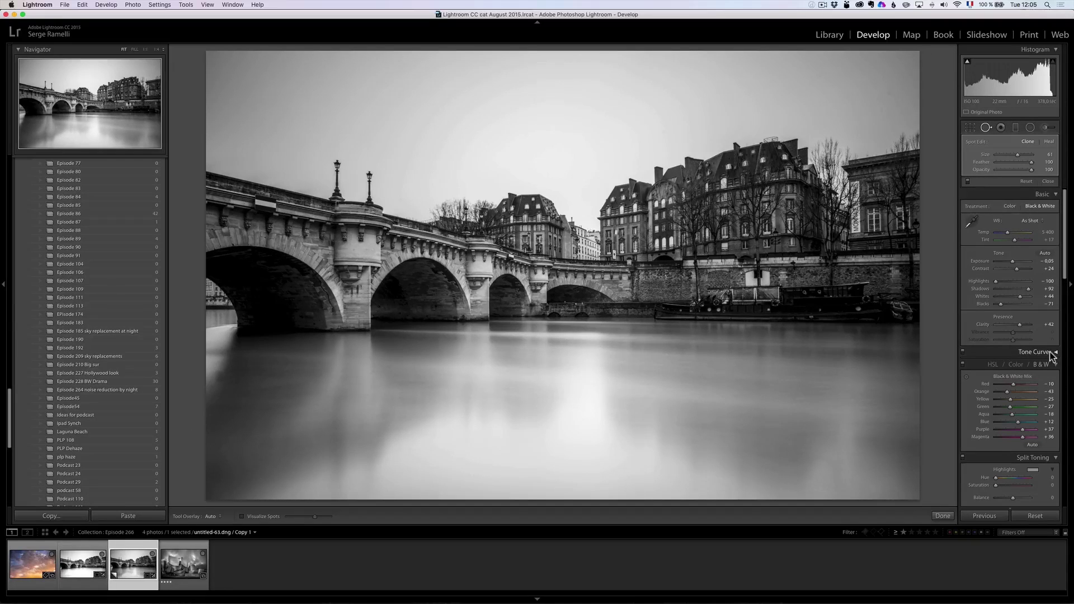
- Replace the clone spot at the far left of the river with a size 52 one, and finish spot removal
{"action": "left_click", "coordinate": [219, 376]}
{"action": "key", "text": "BackSpace"}
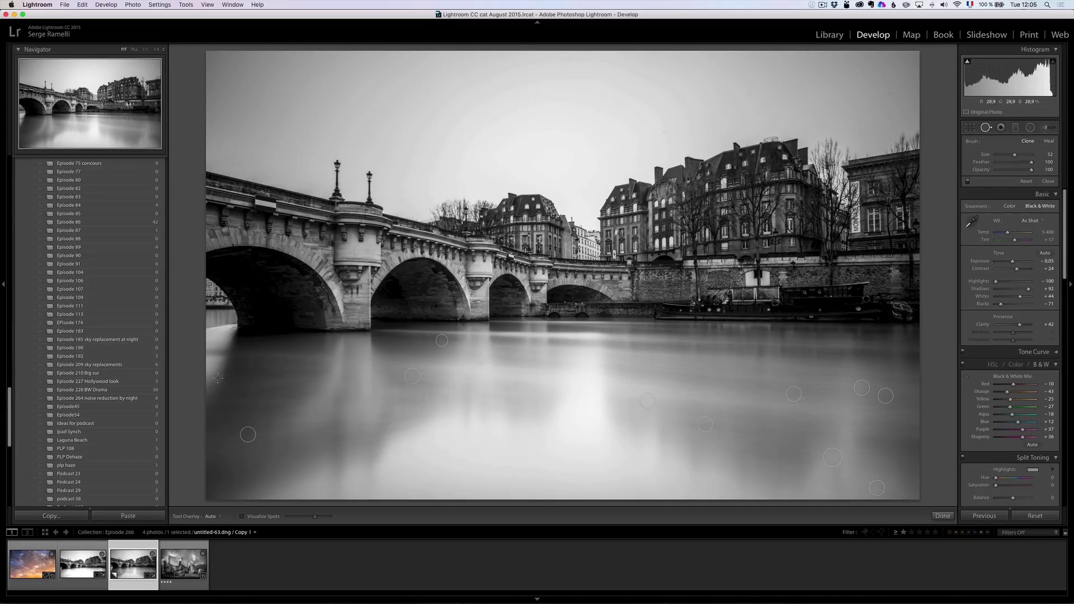
{"action": "left_click", "coordinate": [219, 378]}
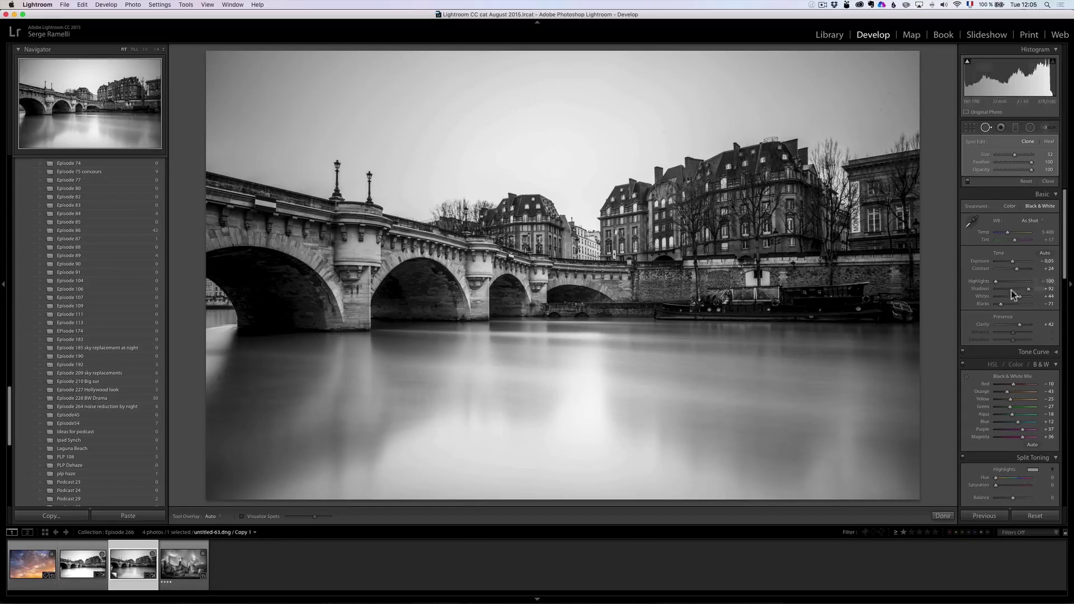
{"action": "left_click", "coordinate": [1047, 181]}
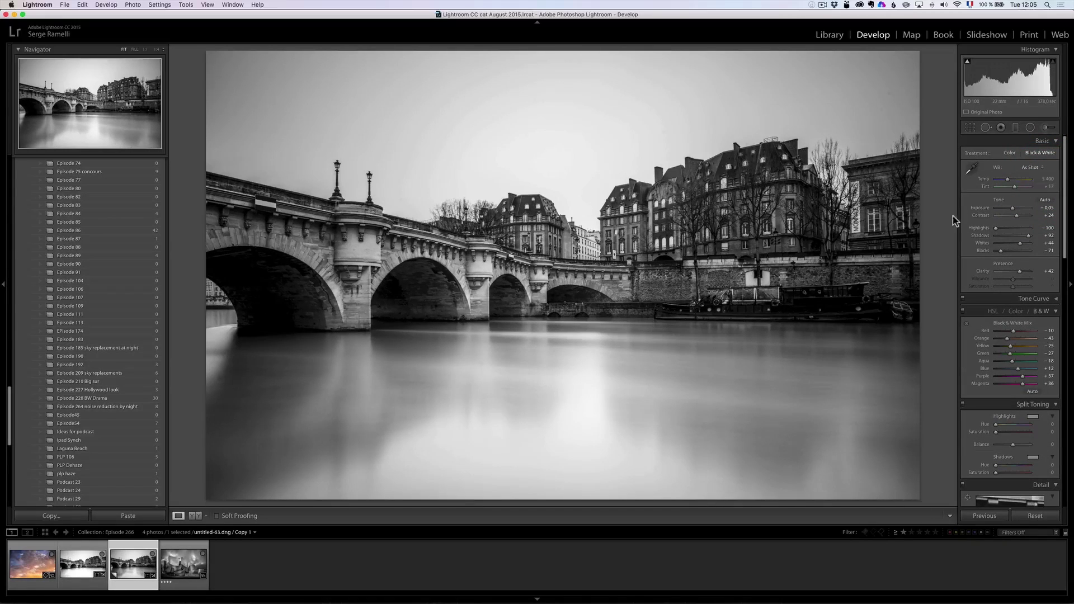
- Brighten the dark left side and lower part of the river with an Adjustment Brush at Exposure 0.91
{"action": "left_click", "coordinate": [1048, 129]}
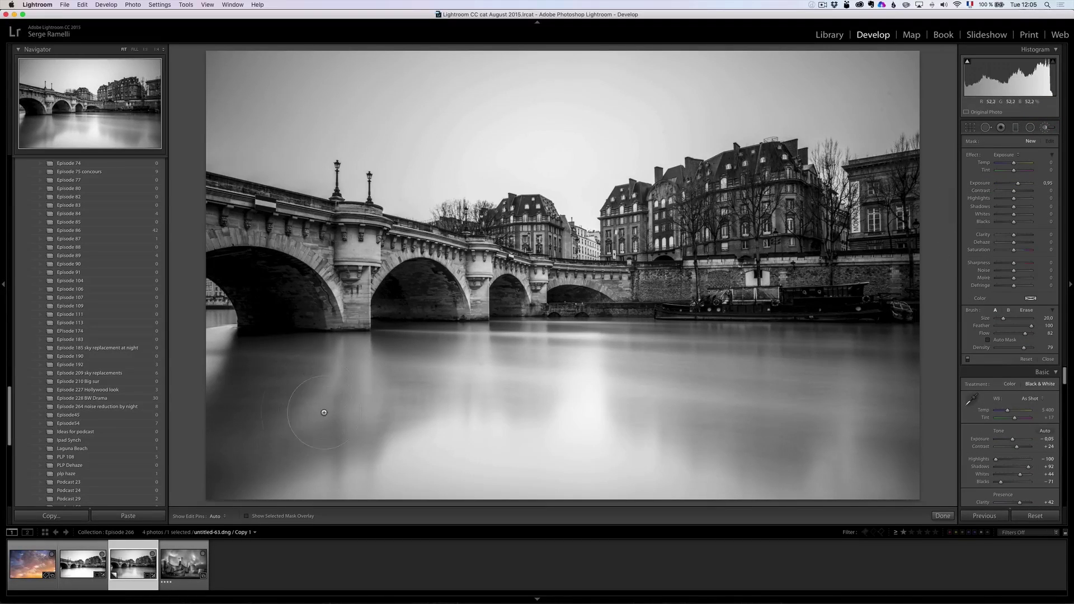
{"action": "mouse_move", "coordinate": [261, 372]}
{"action": "left_mouse_down"}
{"action": "mouse_move", "coordinate": [878, 380]}
{"action": "mouse_move", "coordinate": [403, 420]}
{"action": "mouse_move", "coordinate": [249, 391]}
{"action": "mouse_move", "coordinate": [241, 436]}
{"action": "left_mouse_up"}
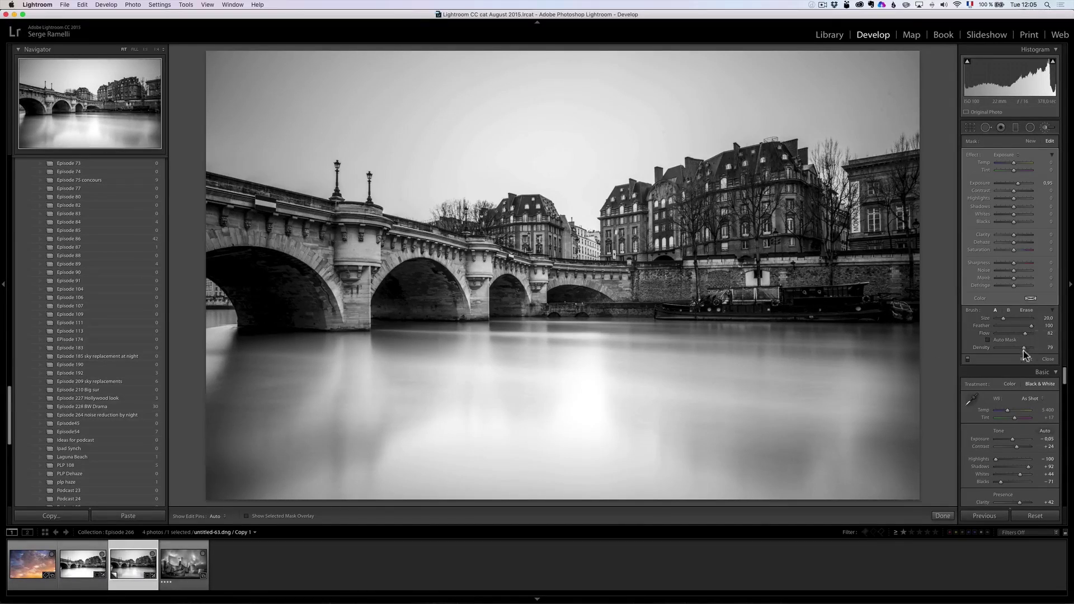
{"action": "key", "text": "h"}
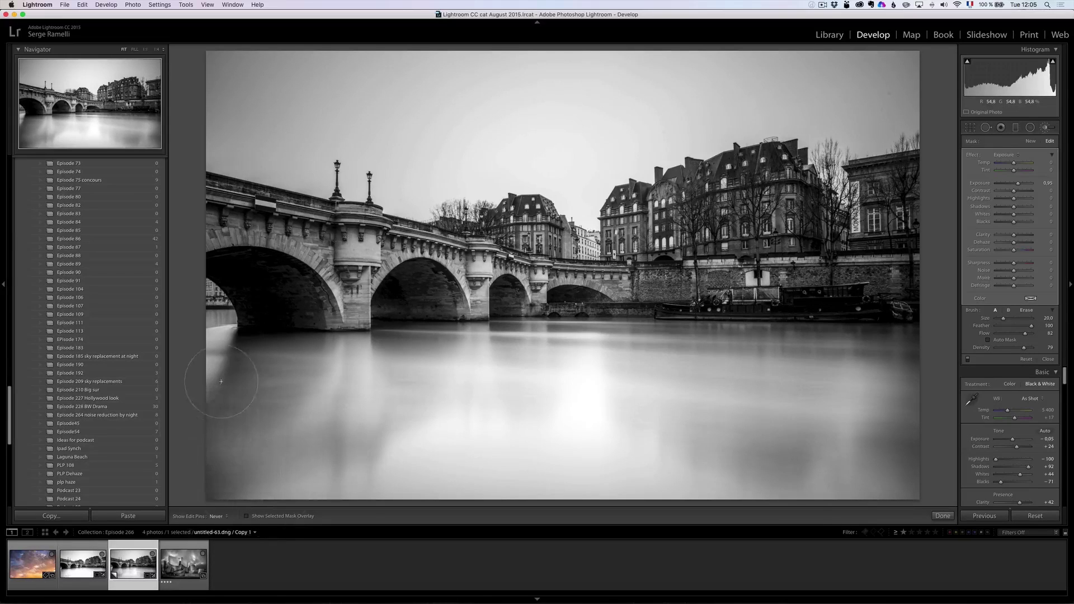
{"action": "mouse_move", "coordinate": [297, 455]}
{"action": "left_mouse_down"}
{"action": "mouse_move", "coordinate": [208, 497]}
{"action": "mouse_move", "coordinate": [212, 488]}
{"action": "mouse_move", "coordinate": [380, 514]}
{"action": "mouse_move", "coordinate": [804, 476]}
{"action": "mouse_move", "coordinate": [780, 467]}
{"action": "mouse_move", "coordinate": [892, 468]}
{"action": "mouse_move", "coordinate": [881, 398]}
{"action": "mouse_move", "coordinate": [885, 368]}
{"action": "mouse_move", "coordinate": [901, 358]}
{"action": "mouse_move", "coordinate": [678, 353]}
{"action": "mouse_move", "coordinate": [582, 360]}
{"action": "mouse_move", "coordinate": [933, 379]}
{"action": "mouse_move", "coordinate": [883, 491]}
{"action": "mouse_move", "coordinate": [660, 451]}
{"action": "mouse_move", "coordinate": [980, 465]}
{"action": "mouse_move", "coordinate": [853, 406]}
{"action": "mouse_move", "coordinate": [864, 374]}
{"action": "mouse_move", "coordinate": [237, 382]}
{"action": "mouse_move", "coordinate": [210, 372]}
{"action": "mouse_move", "coordinate": [227, 455]}
{"action": "mouse_move", "coordinate": [978, 470]}
{"action": "left_mouse_up"}
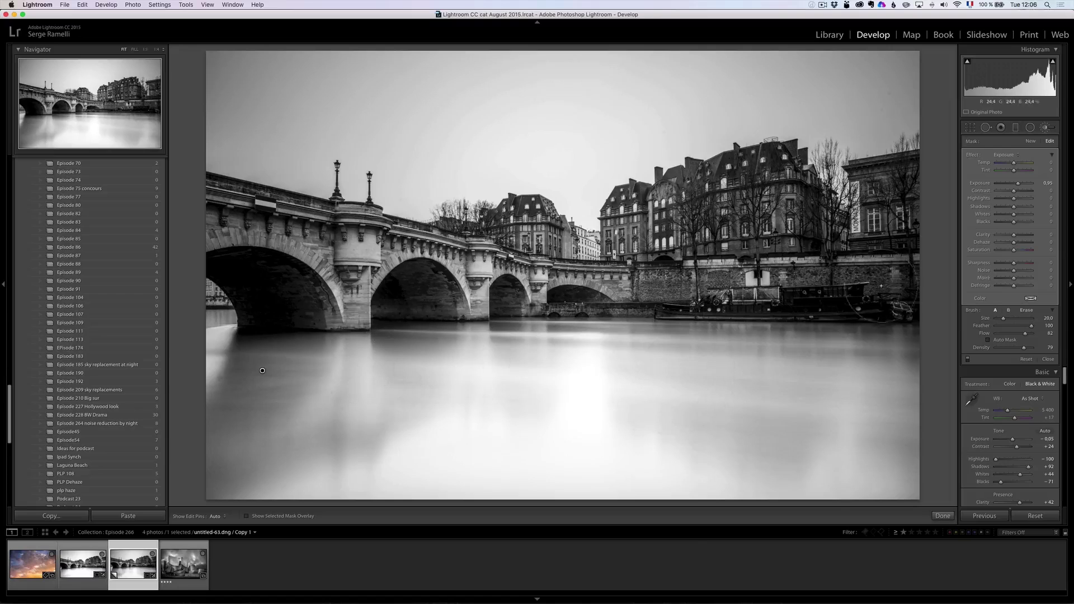
{"action": "left_click", "coordinate": [1049, 359]}
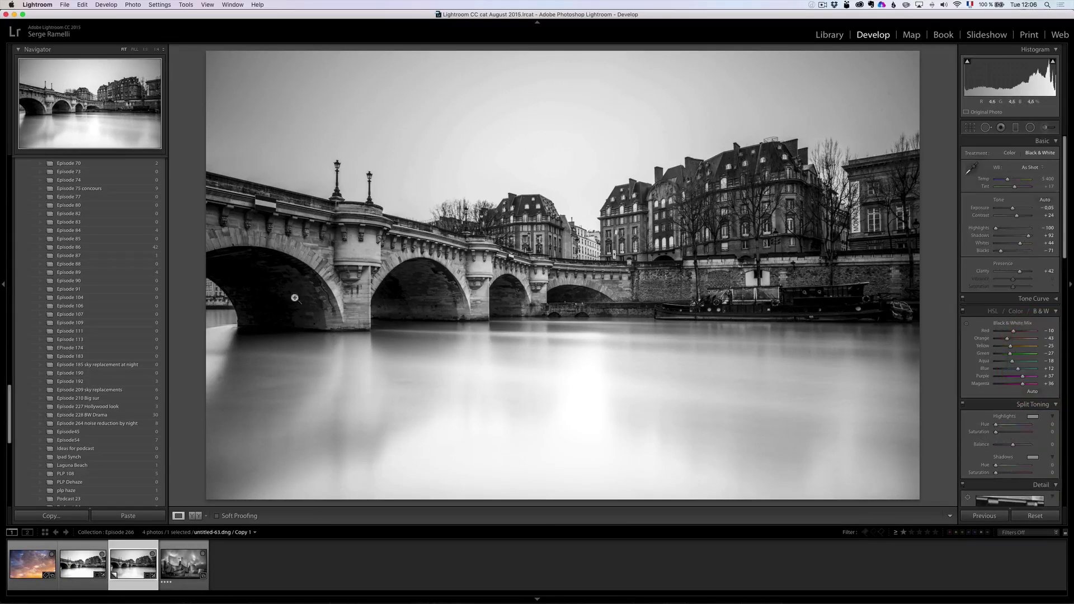
- Set Noise Reduction Luminance to 31 and Sharpening Amount to 71 while viewing the water close up
{"action": "left_click", "coordinate": [268, 377]}
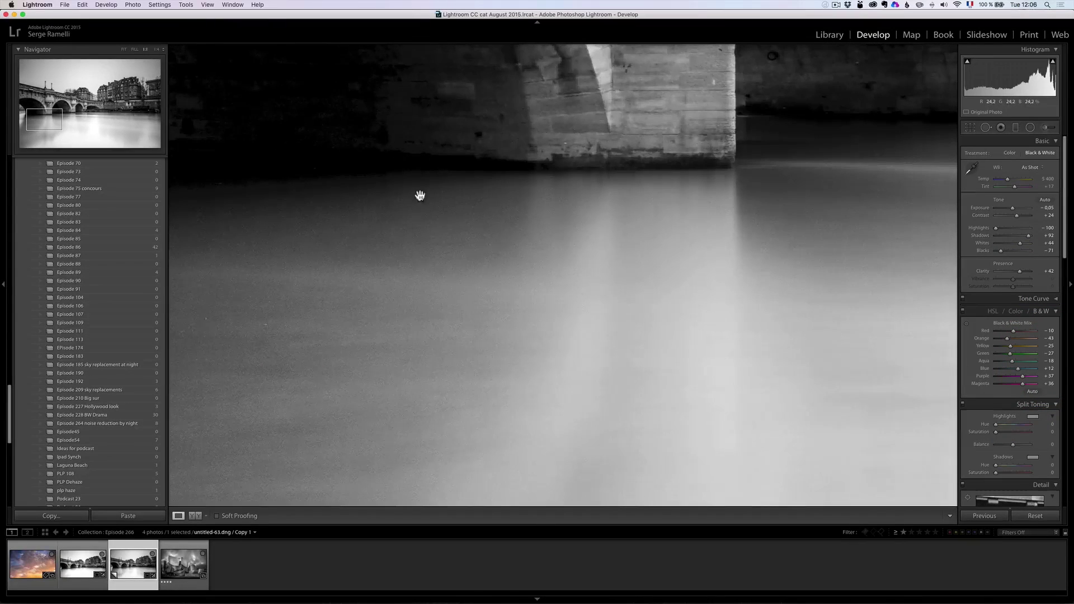
{"action": "scroll", "coordinate": [1004, 243], "scroll_direction": "down", "scroll_amount": 10}
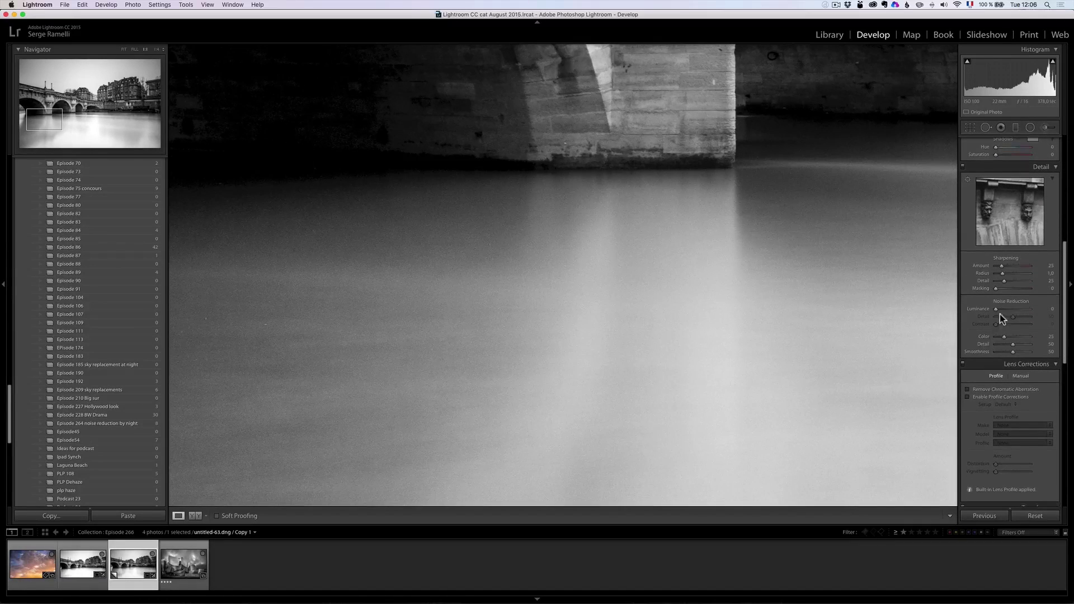
{"action": "left_click_drag", "start_coordinate": [1001, 312], "coordinate": [1008, 310]}
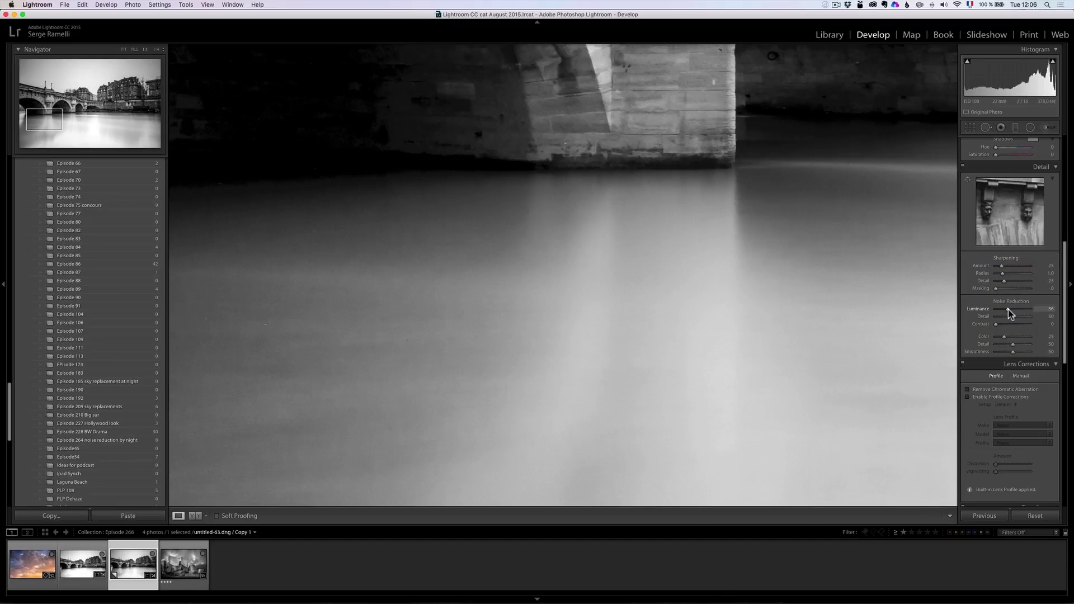
{"action": "left_click_drag", "start_coordinate": [1018, 269], "coordinate": [1013, 272]}
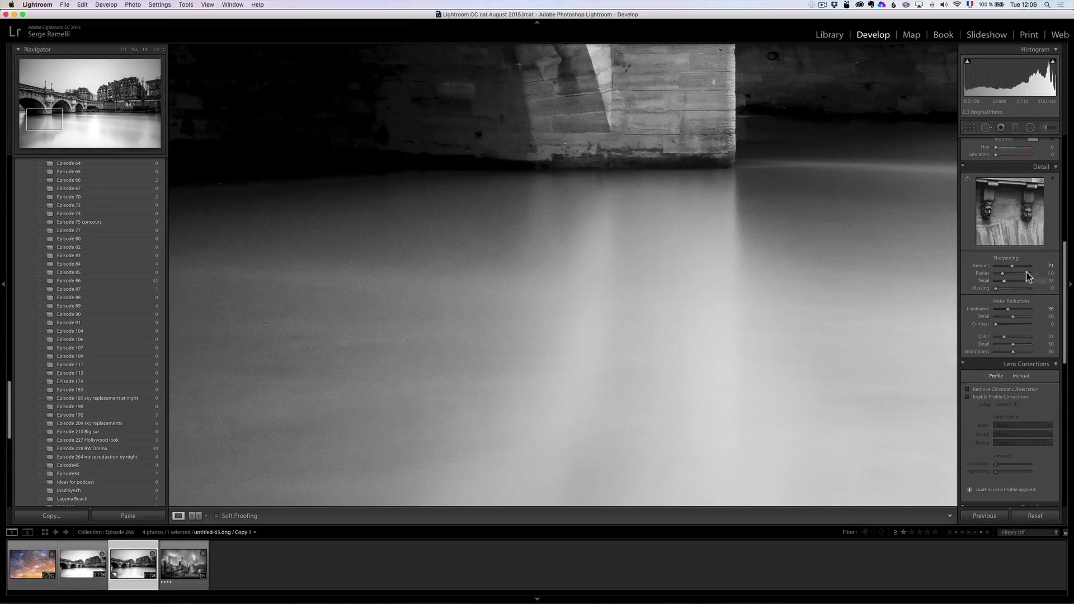
{"action": "left_click_drag", "start_coordinate": [1007, 312], "coordinate": [1008, 311]}
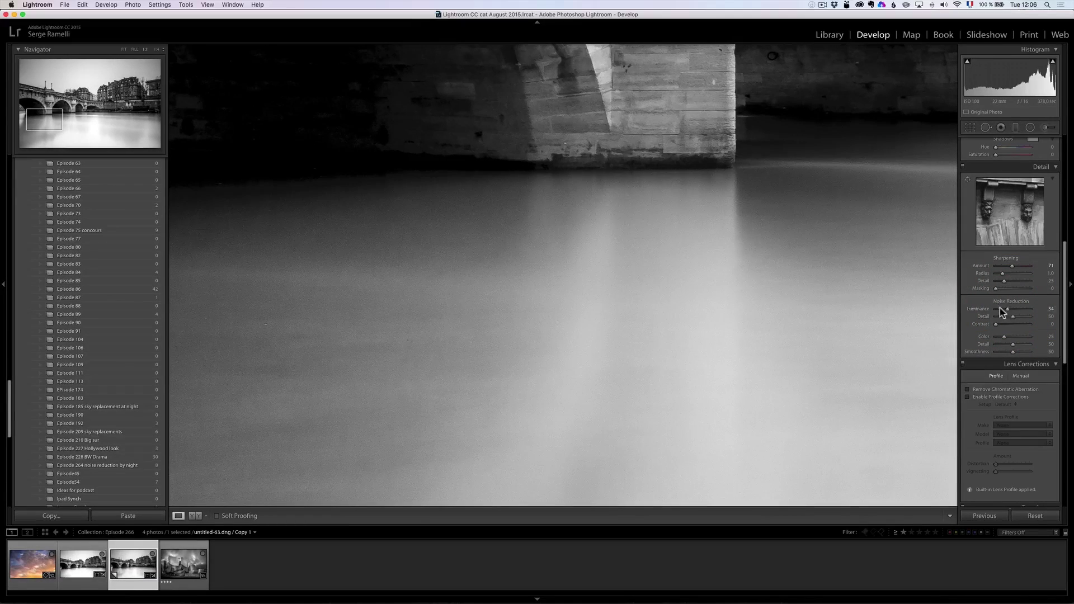
{"action": "left_click_drag", "start_coordinate": [1006, 310], "coordinate": [1007, 309]}
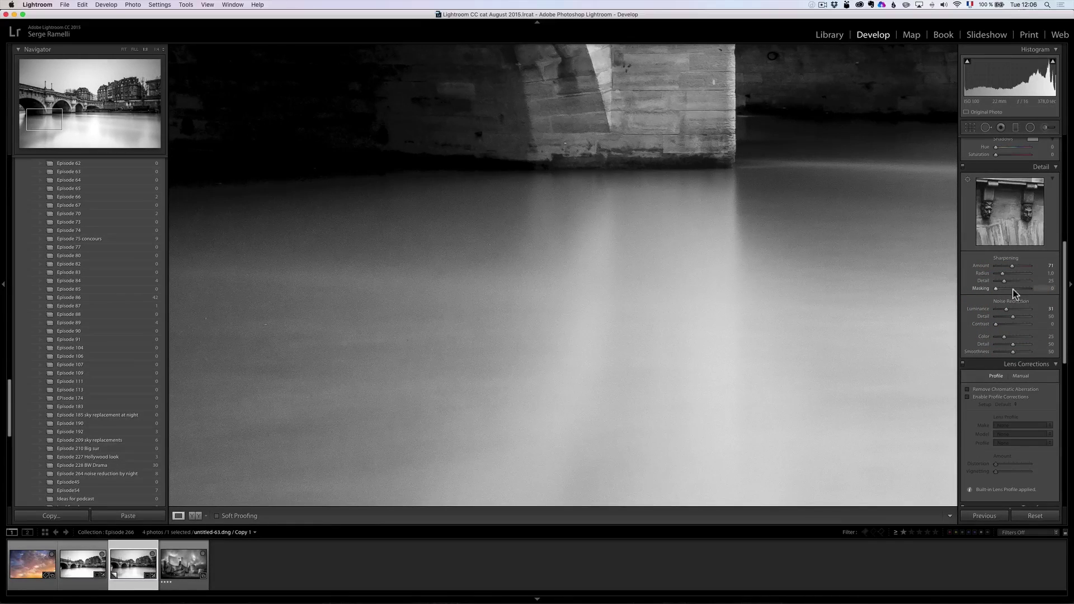
- Set Sharpening Masking to 56 and inspect the water under the first arch and the whole image
{"action": "key", "text": "alt"}
{"action": "left_click_drag", "start_coordinate": [996, 289], "coordinate": [1015, 293]}
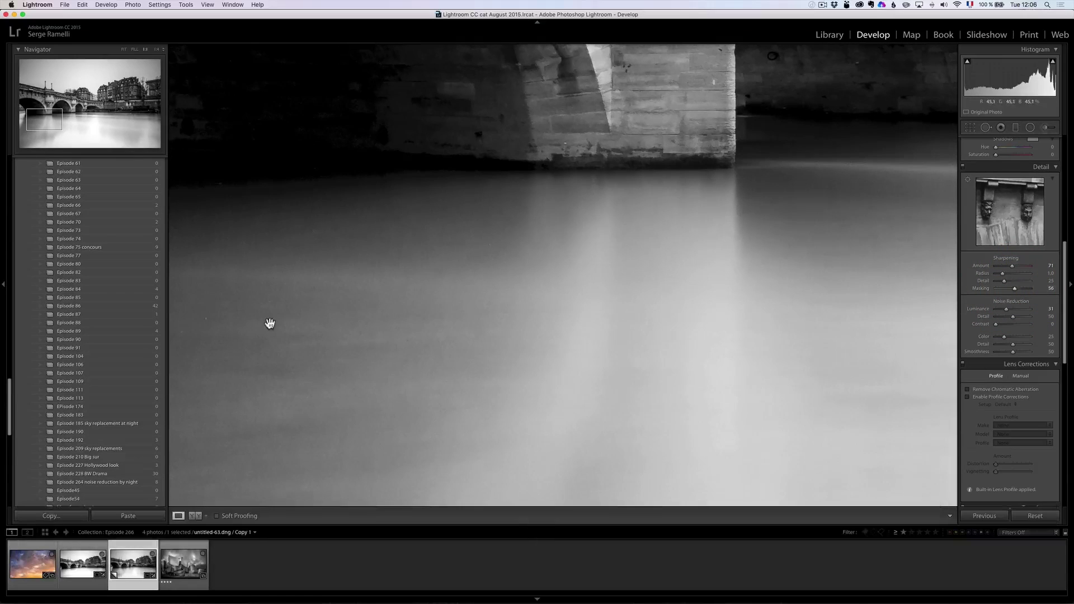
{"action": "left_click_drag", "start_coordinate": [276, 323], "coordinate": [423, 305]}
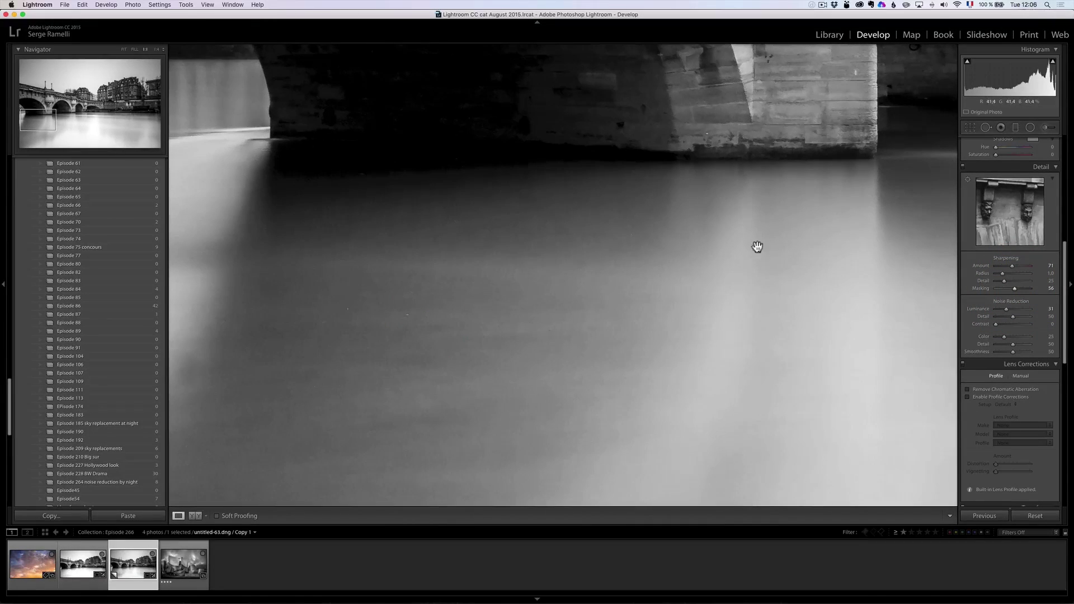
{"action": "left_click", "coordinate": [715, 239]}
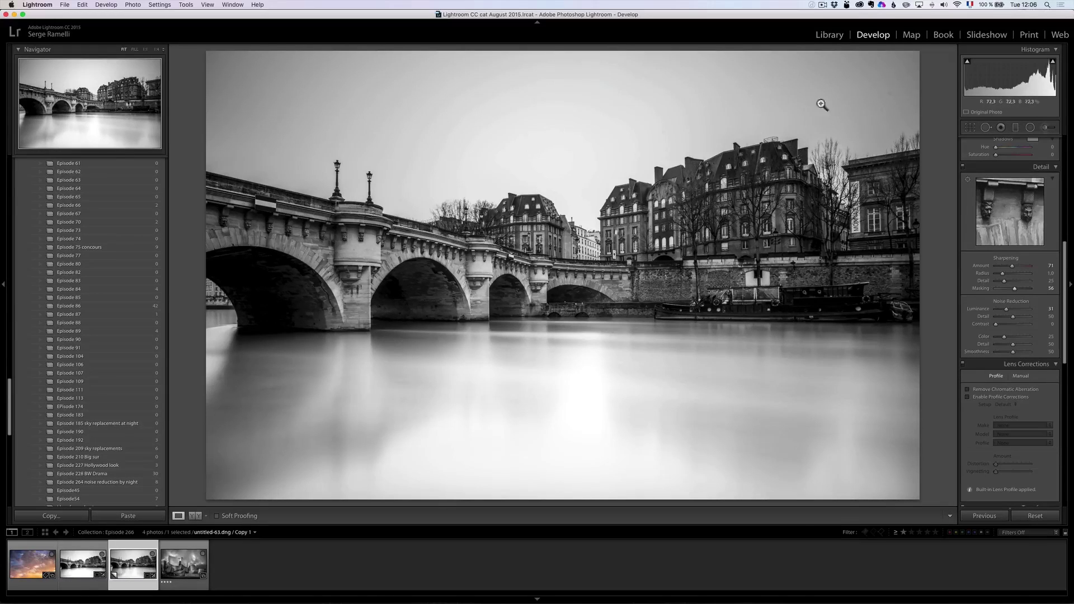
{"action": "left_click", "coordinate": [986, 129]}
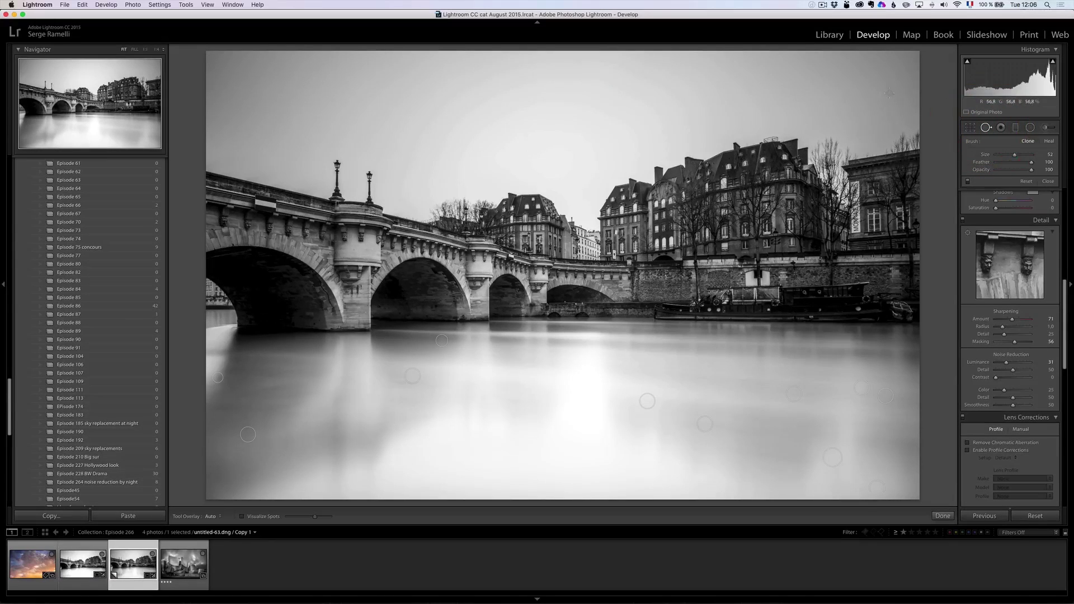
{"action": "left_click", "coordinate": [1047, 182]}
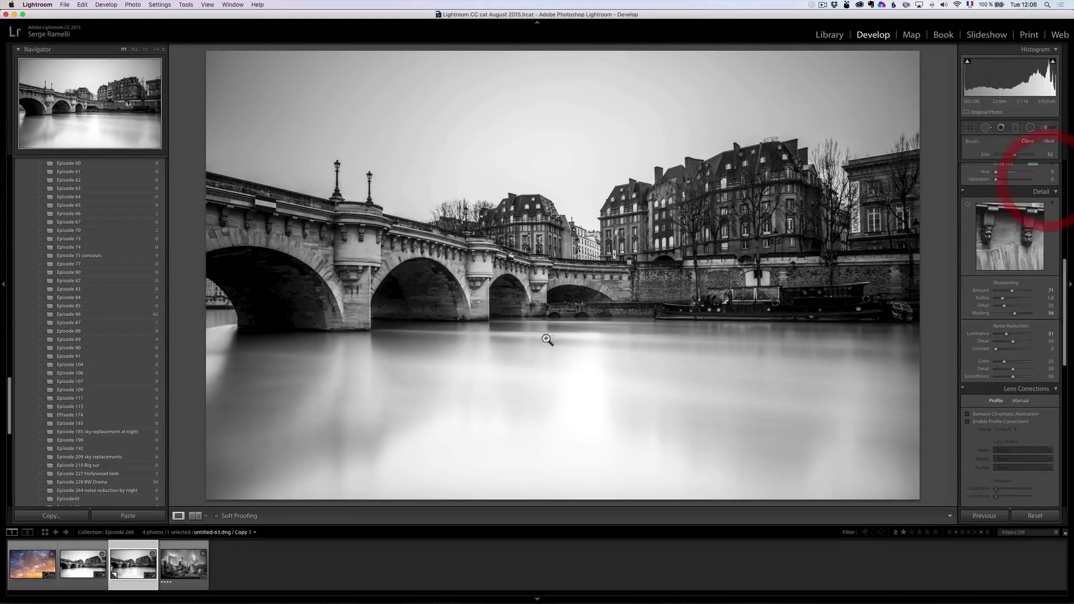
- Open the black-and-white bridge photo in Adobe Photoshop CC 2015 for editing
{"action": "right_click", "coordinate": [128, 571]}
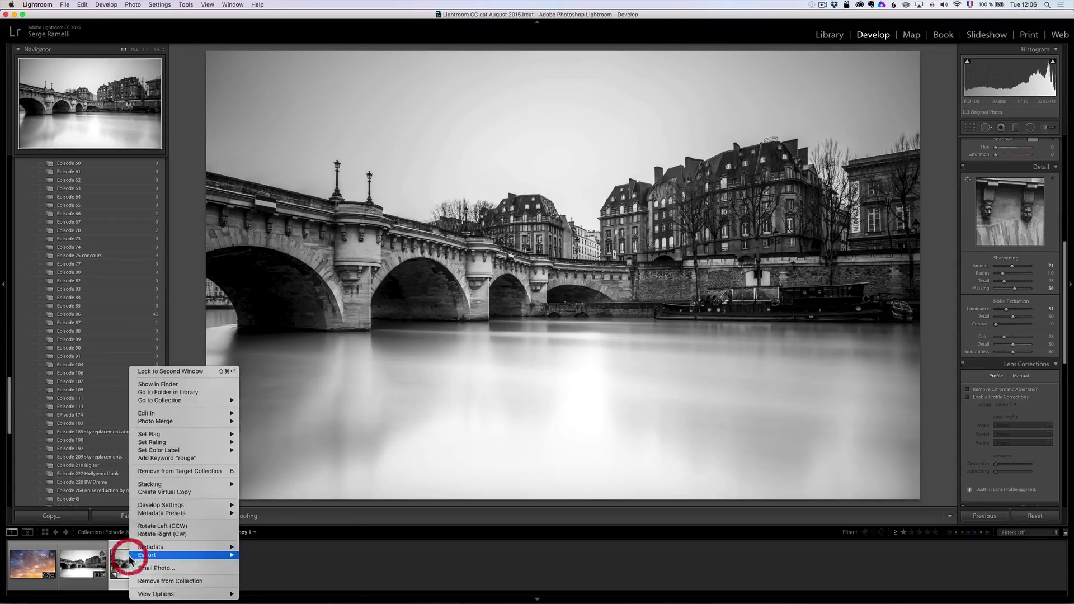
{"action": "mouse_move", "coordinate": [154, 414]}
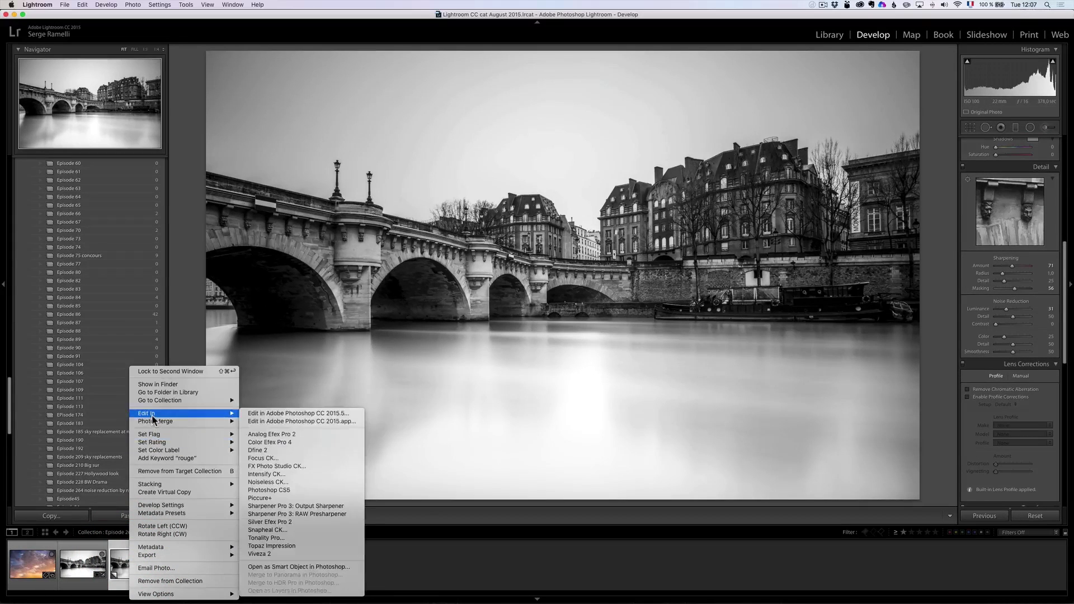
{"action": "left_click", "coordinate": [348, 414]}
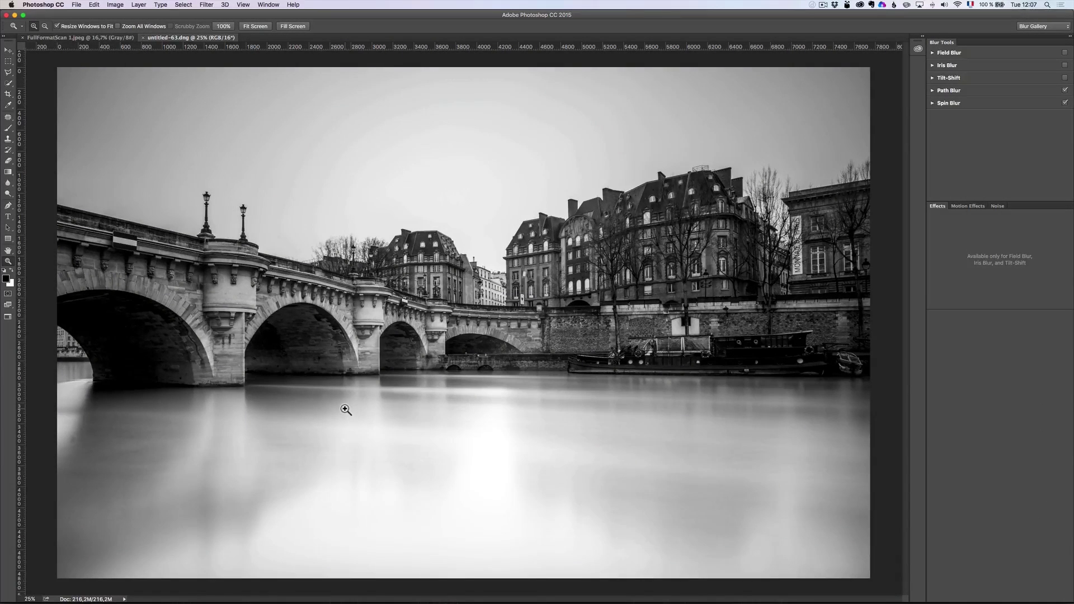
- Switch back to Lightroom and open the colourful sunset cloud photo in Adobe Photoshop CC 2015 too
{"action": "key", "text": "super"}
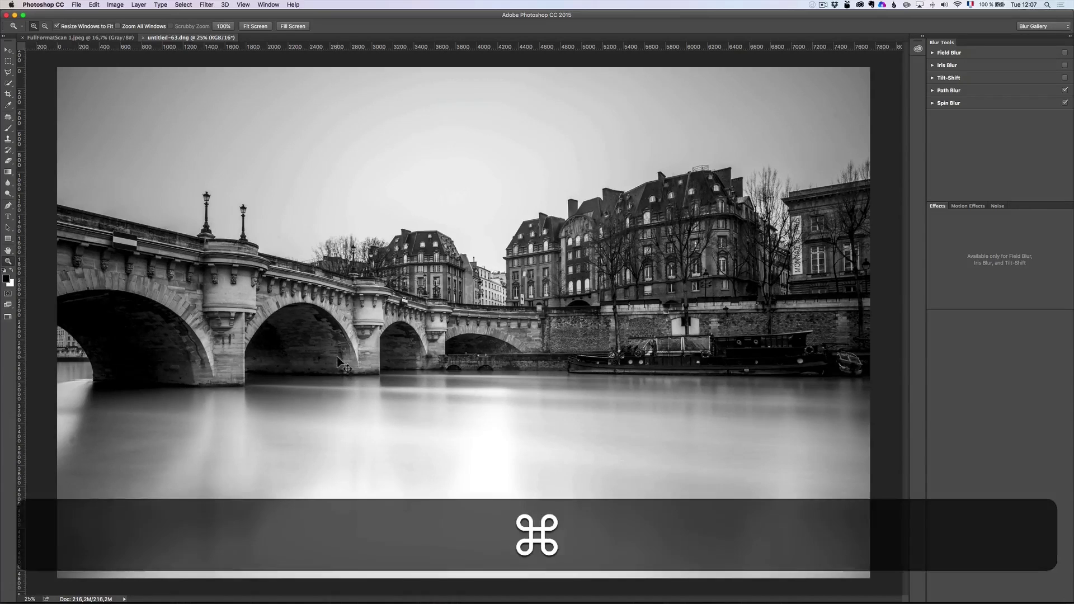
{"action": "key", "text": "super+Tab"}
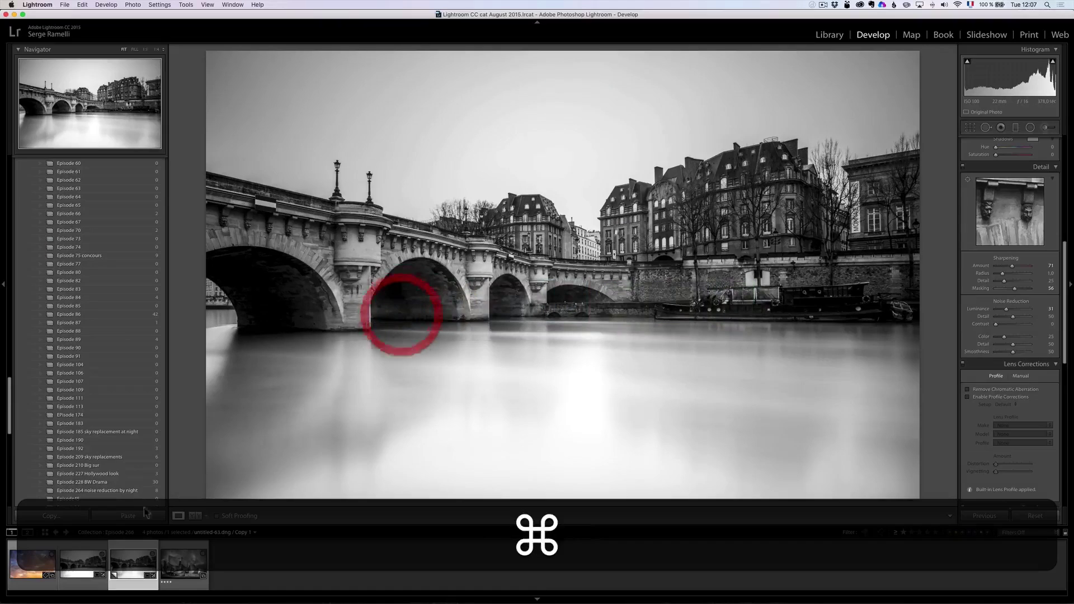
{"action": "left_click", "coordinate": [41, 564]}
{"action": "right_click", "coordinate": [36, 562]}
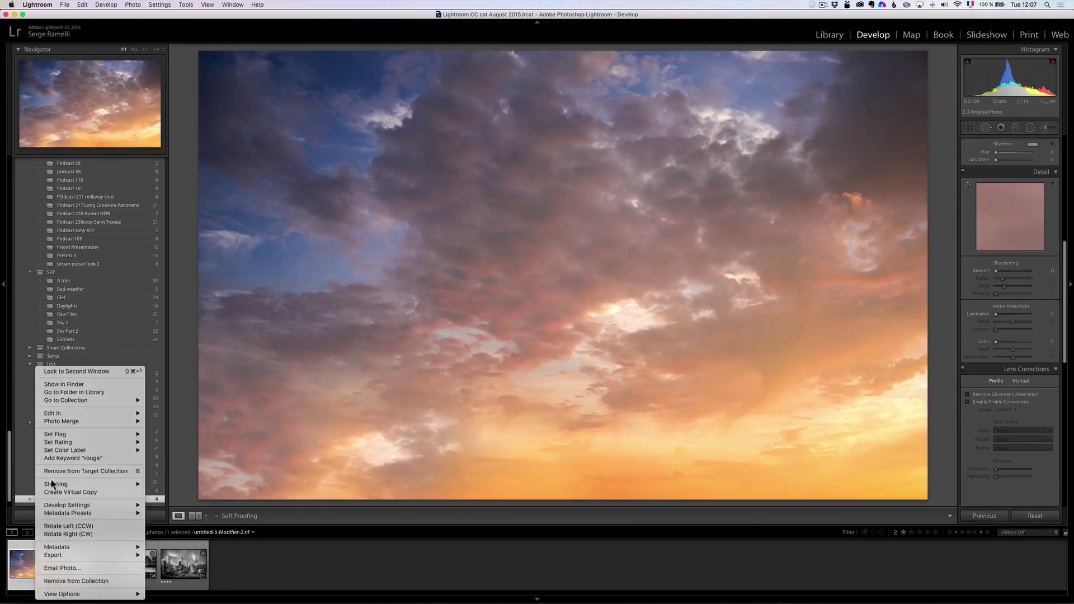
{"action": "mouse_move", "coordinate": [62, 415]}
{"action": "left_click", "coordinate": [249, 414]}
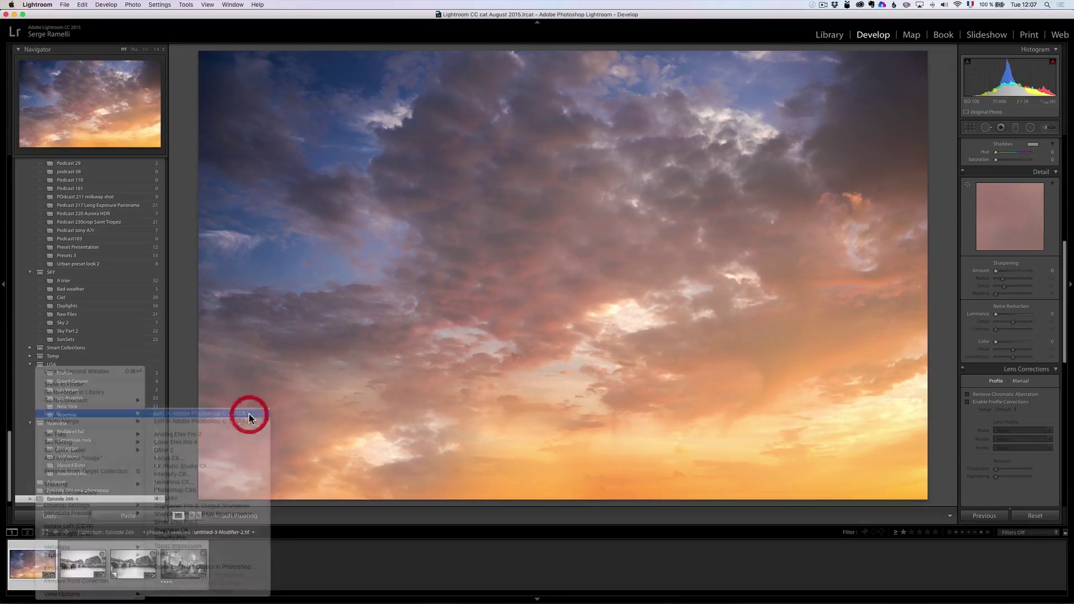
{"action": "left_click", "coordinate": [604, 240]}
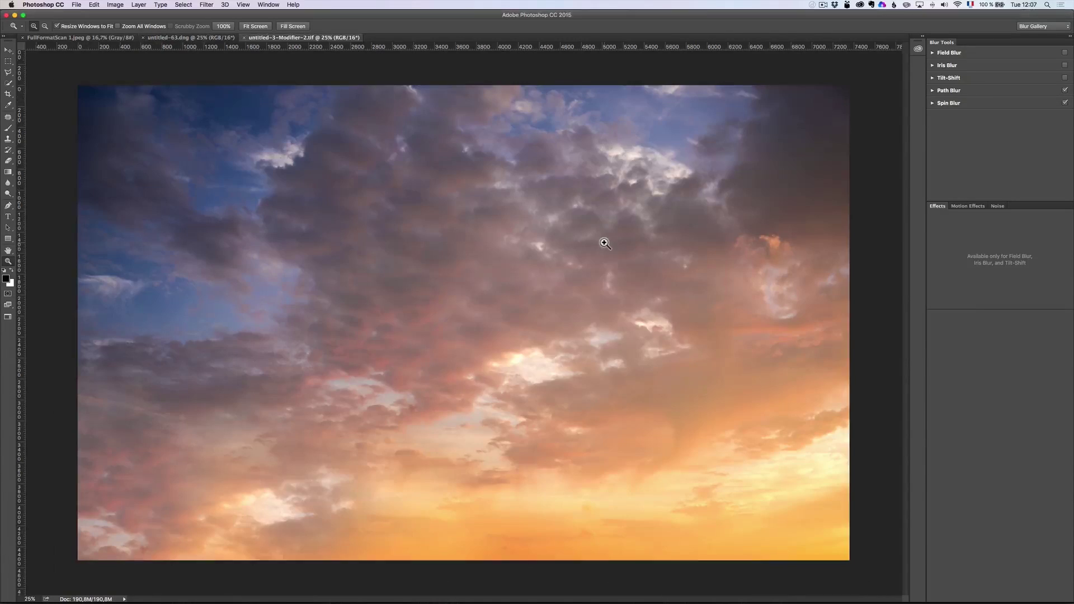
- Heal the blemishes in the water near the bridge image's left edge using the Content-Aware Spot Healing Brush at size 104
{"action": "left_click", "coordinate": [208, 37]}
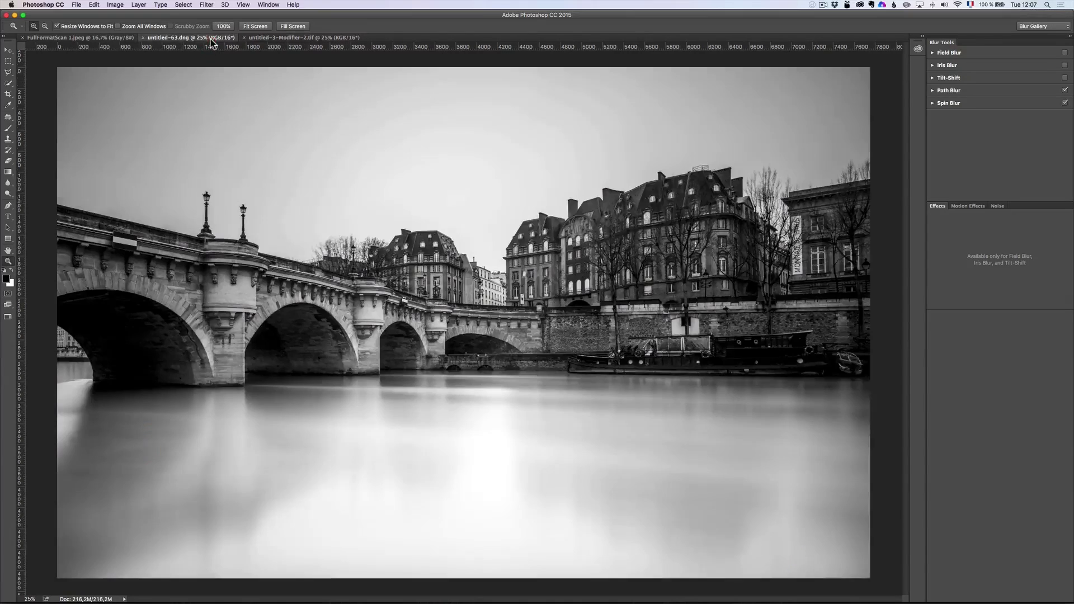
{"action": "left_click", "coordinate": [479, 282]}
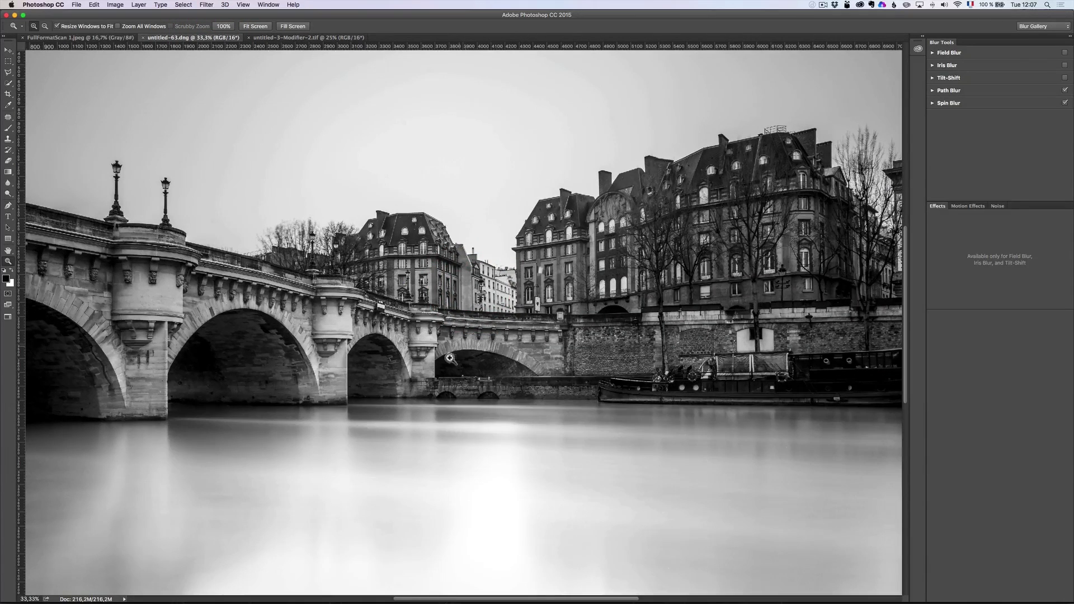
{"action": "key", "text": "space"}
{"action": "left_click_drag", "start_coordinate": [140, 463], "coordinate": [398, 384]}
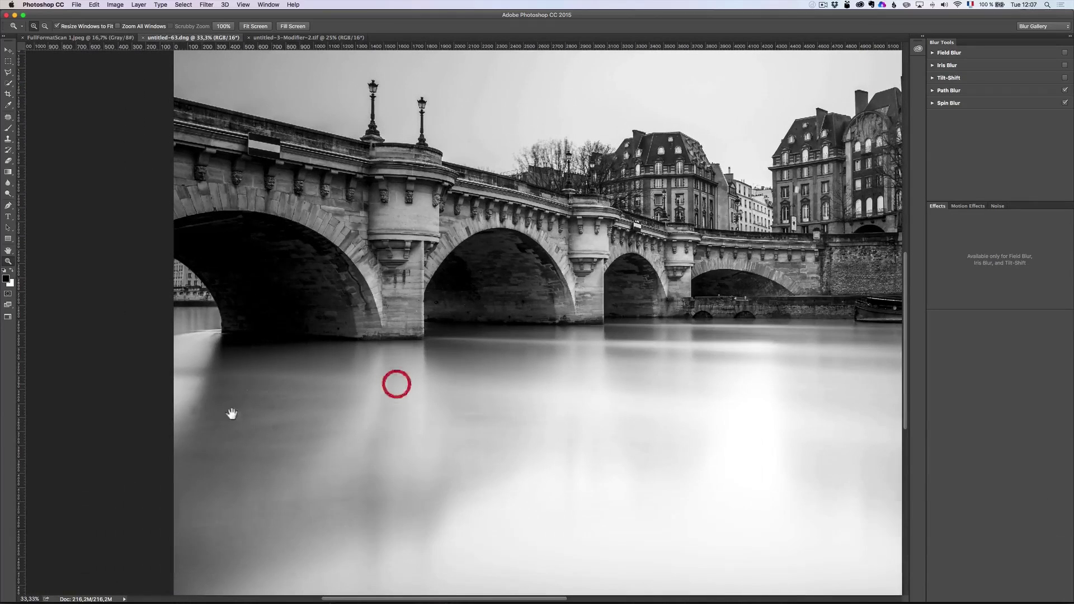
{"action": "left_click", "coordinate": [9, 117]}
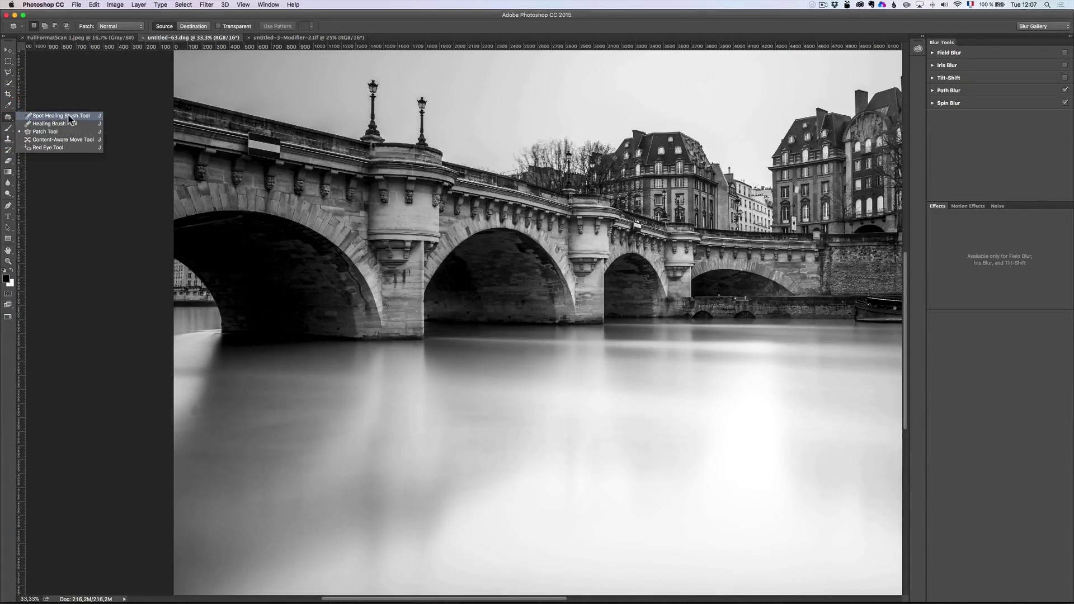
{"action": "left_click", "coordinate": [69, 116]}
{"action": "left_click", "coordinate": [198, 417]}
{"action": "left_click_drag", "start_coordinate": [198, 399], "coordinate": [180, 446]}
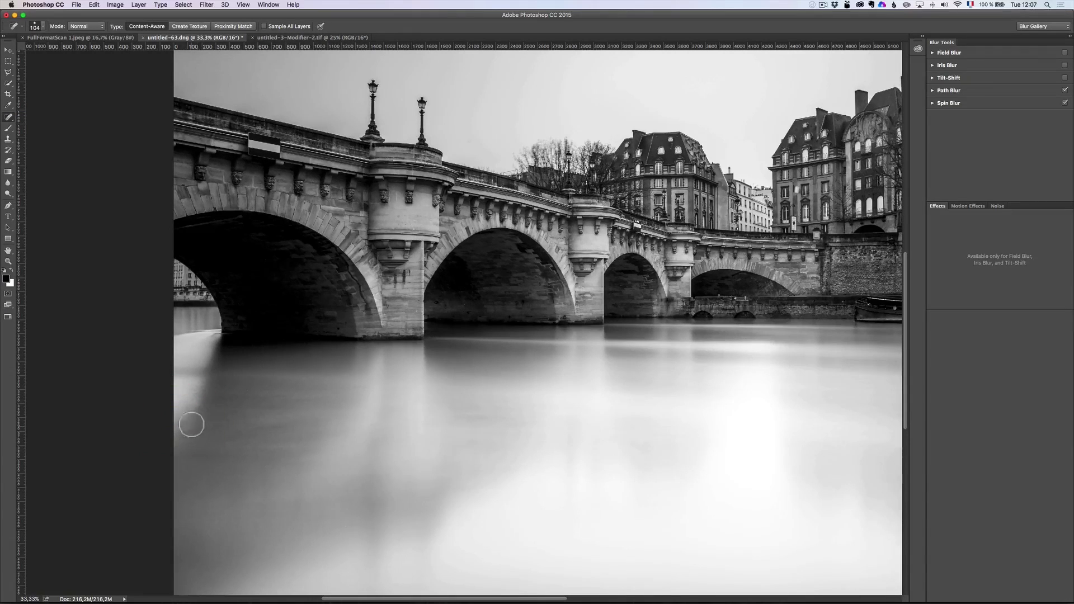
- Heal the remaining blemishes along the left edge of the water and check the rest of the river for marks
{"action": "left_click_drag", "start_coordinate": [196, 398], "coordinate": [187, 447]}
{"action": "key", "text": "space"}
{"action": "left_click_drag", "start_coordinate": [478, 423], "coordinate": [360, 425]}
{"action": "left_click_drag", "start_coordinate": [690, 433], "coordinate": [504, 430]}
{"action": "key", "text": "space"}
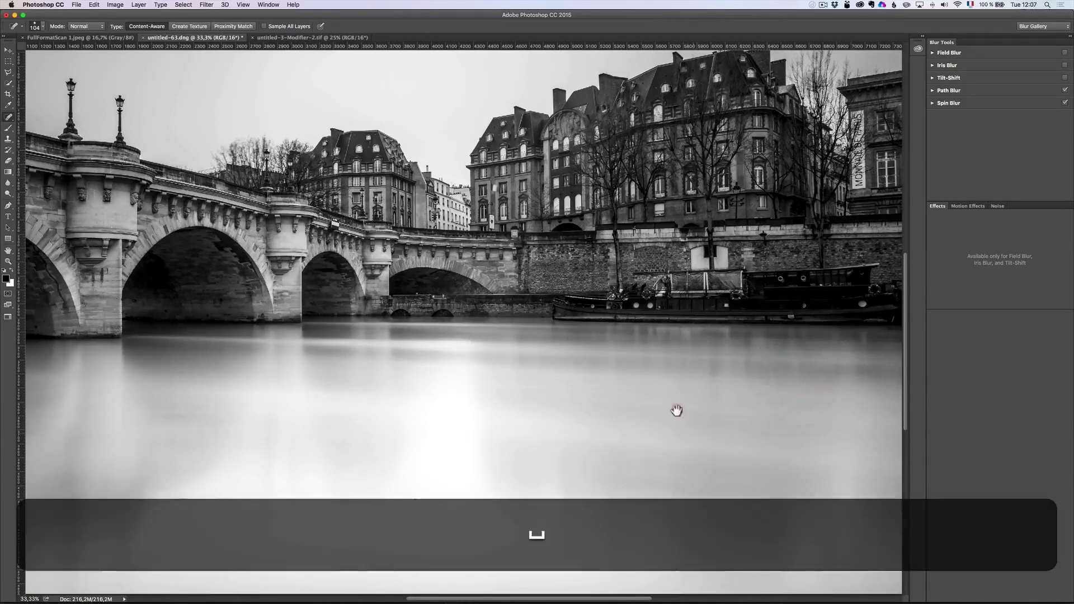
{"action": "left_click_drag", "start_coordinate": [677, 410], "coordinate": [758, 384]}
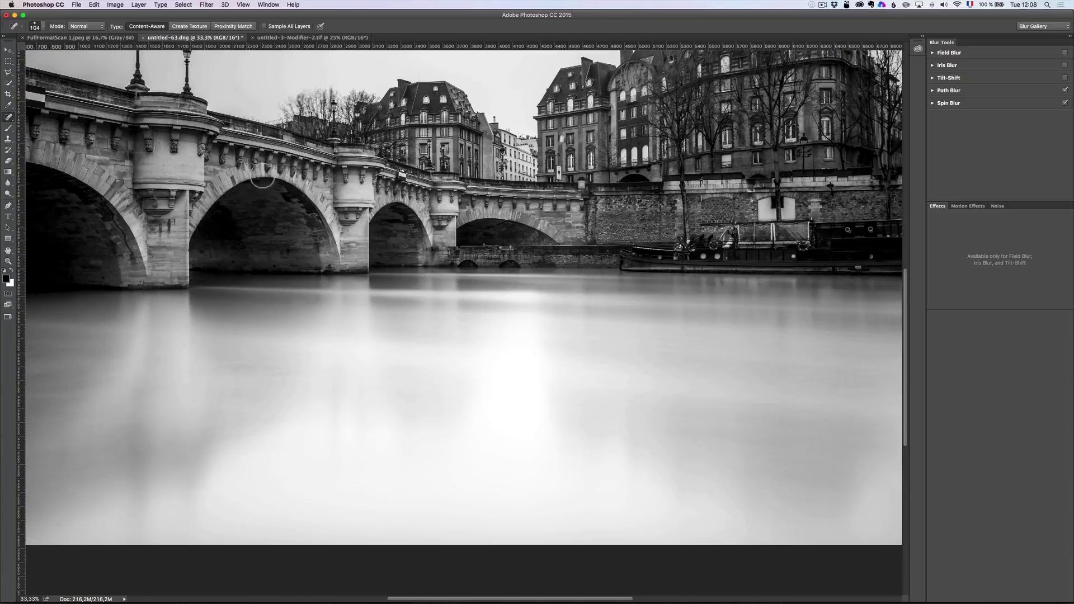
- Heal the small bright specks in the water below the bridge's smaller arches at 100% view with the Spot Healing Brush at 16 px
{"action": "key", "text": "z"}
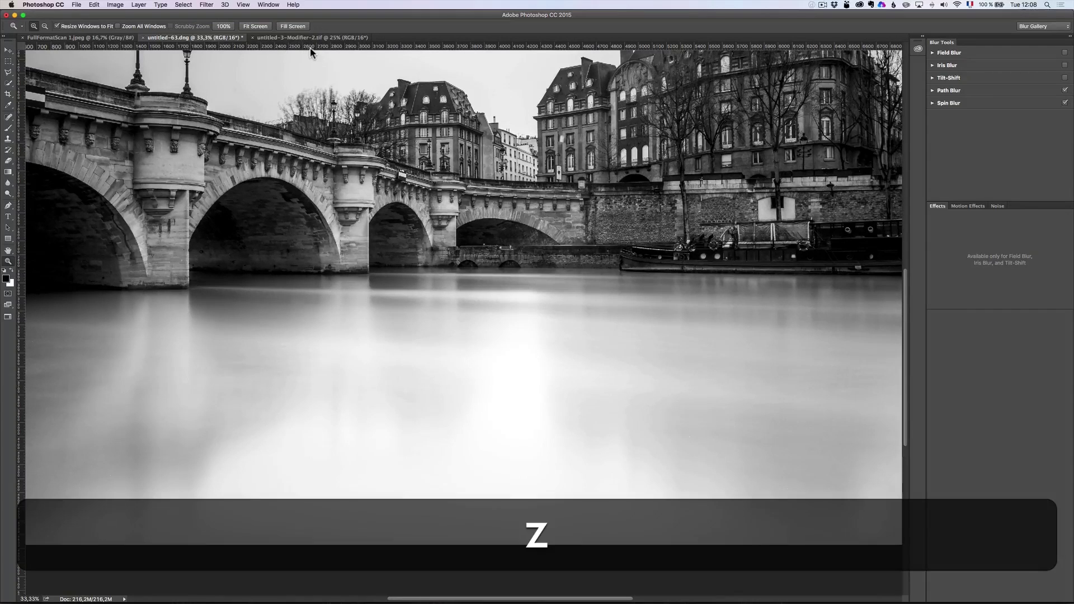
{"action": "left_click", "coordinate": [223, 26]}
{"action": "key", "text": "space"}
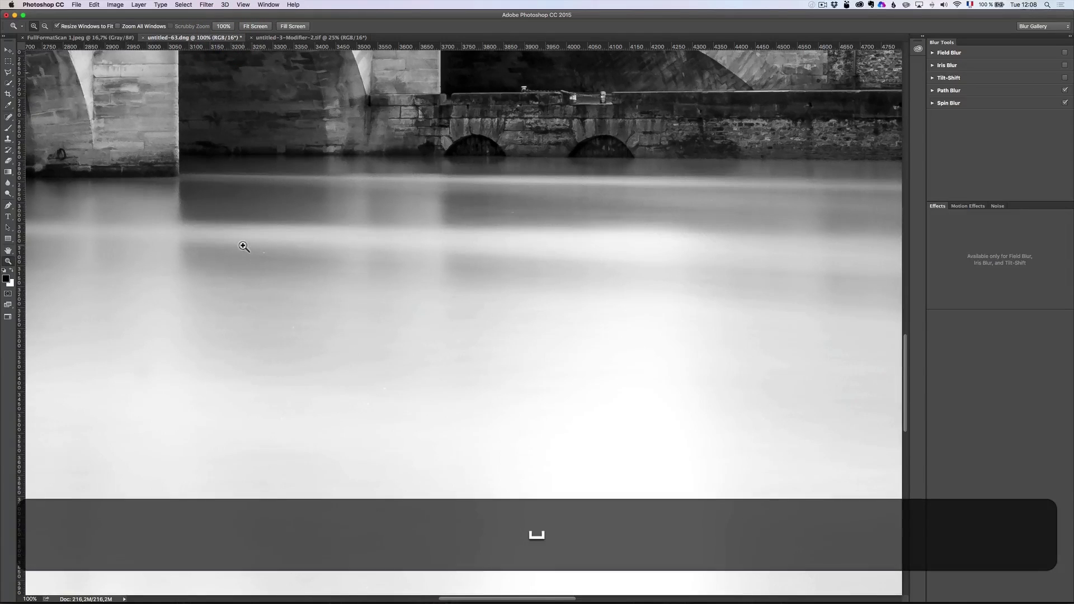
{"action": "key", "text": "j"}
{"action": "left_click_drag", "start_coordinate": [196, 241], "coordinate": [179, 241], "text": "ctrl+alt"}
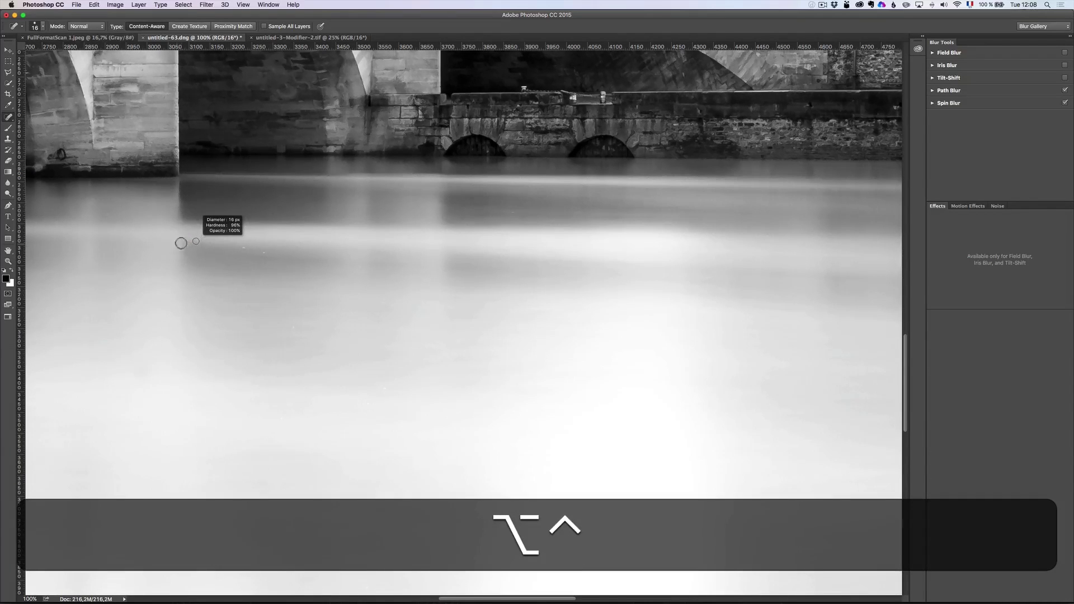
{"action": "left_click", "coordinate": [243, 248]}
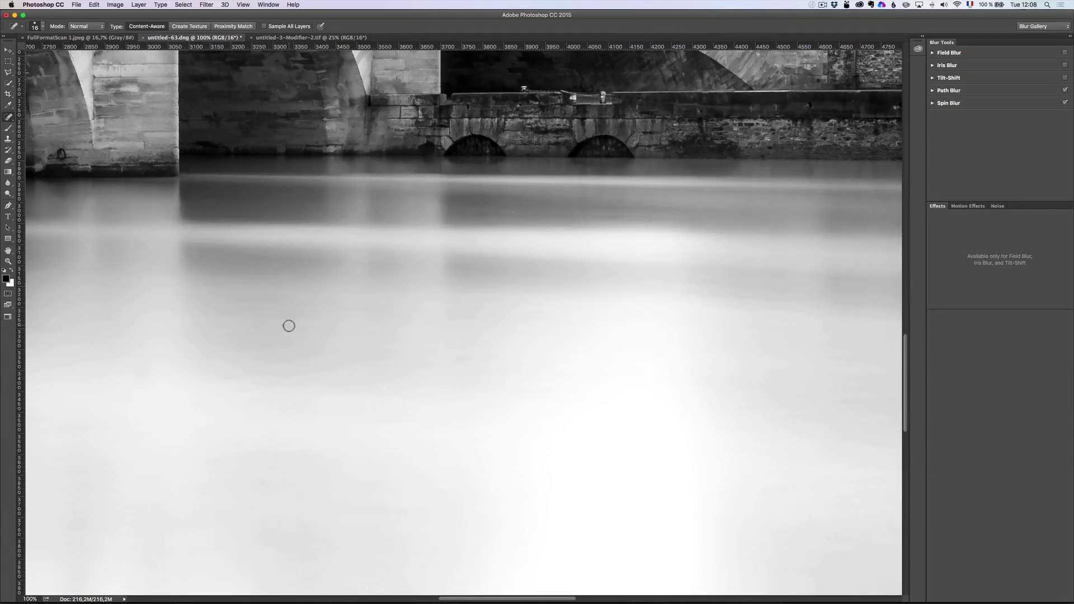
{"action": "left_click", "coordinate": [370, 402]}
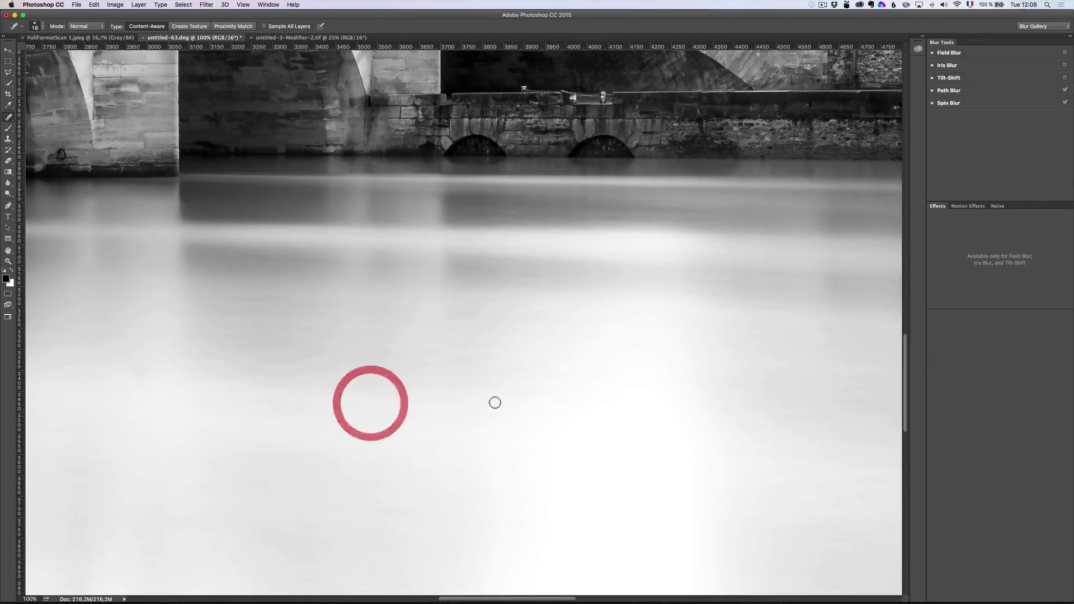
{"action": "left_click", "coordinate": [513, 213]}
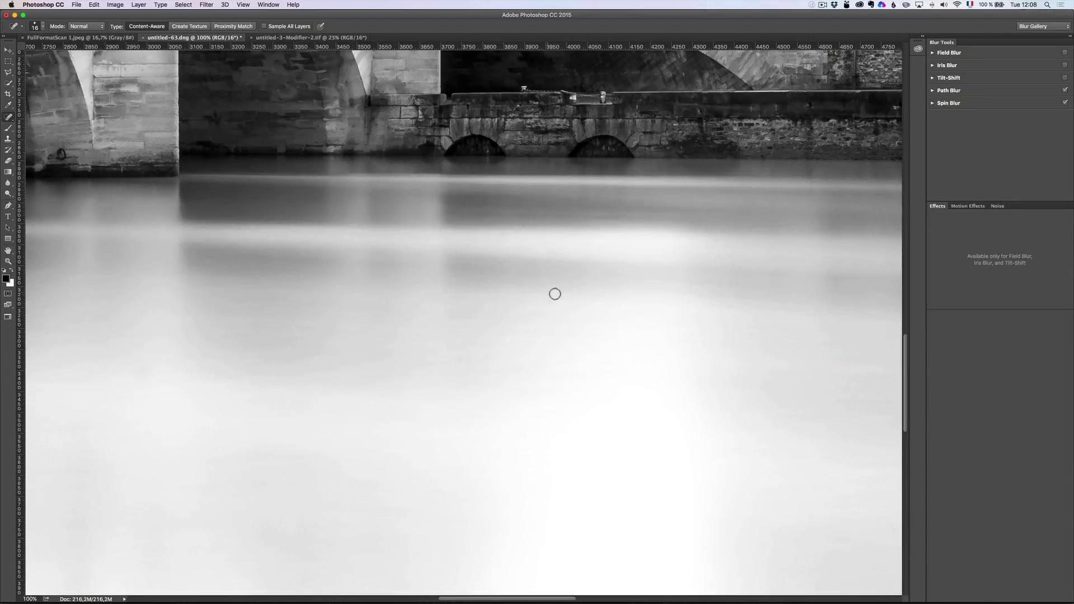
- Examine the whole retouched bridge image, checking the water, bridge and sky at reduced magnification
{"action": "key", "text": "alt+z"}
{"action": "left_click", "coordinate": [535, 275], "text": "alt"}
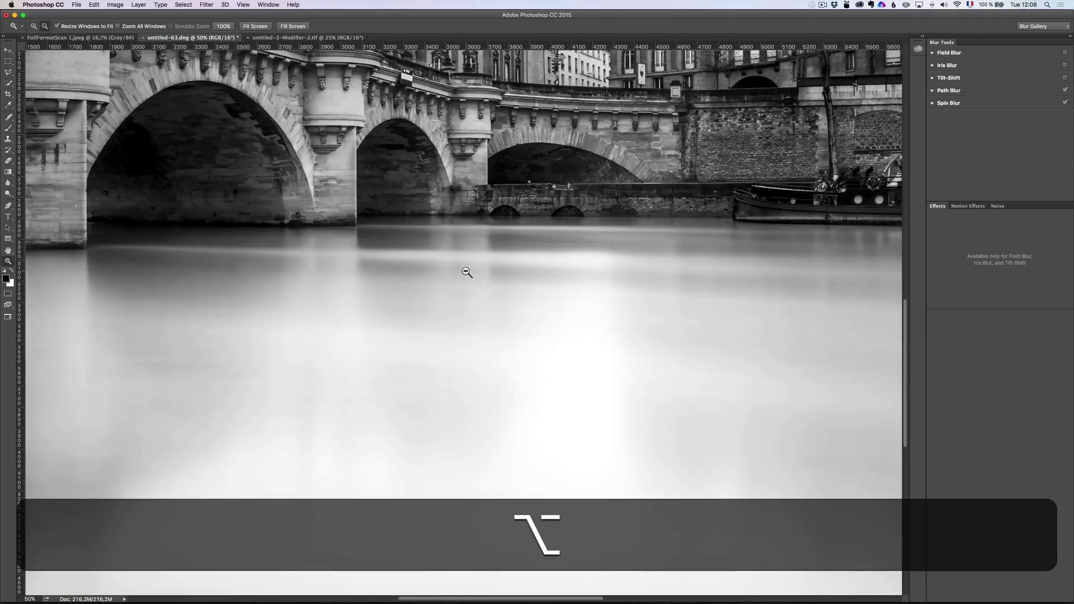
{"action": "left_click", "coordinate": [463, 271], "text": "alt"}
{"action": "left_click", "coordinate": [280, 26]}
{"action": "left_click", "coordinate": [259, 27]}
{"action": "key", "text": "alt+z"}
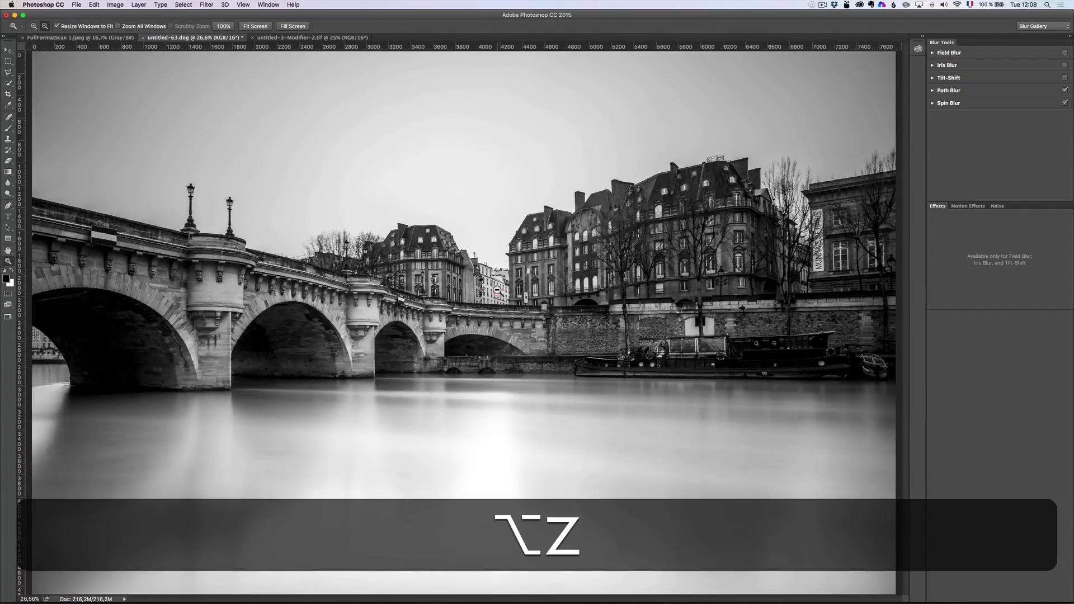
{"action": "left_click", "coordinate": [495, 289], "text": "alt"}
{"action": "left_click", "coordinate": [527, 314], "text": "alt"}
{"action": "left_click", "coordinate": [520, 314]}
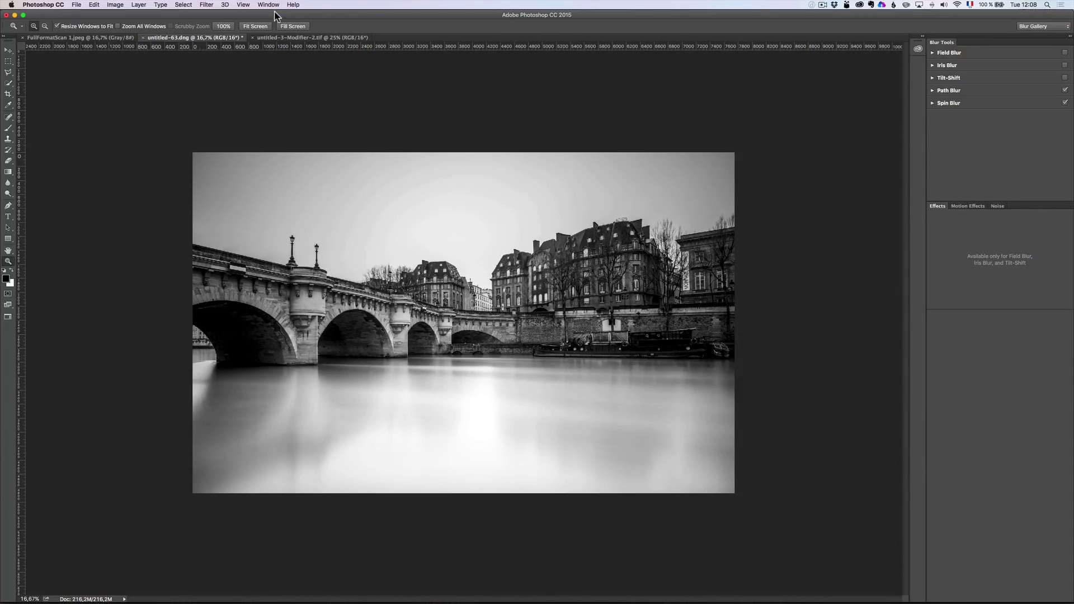
- Switch the workspace from Blur Gallery to Essentials (Default)
{"action": "left_click", "coordinate": [1037, 27]}
{"action": "left_click", "coordinate": [982, 26]}
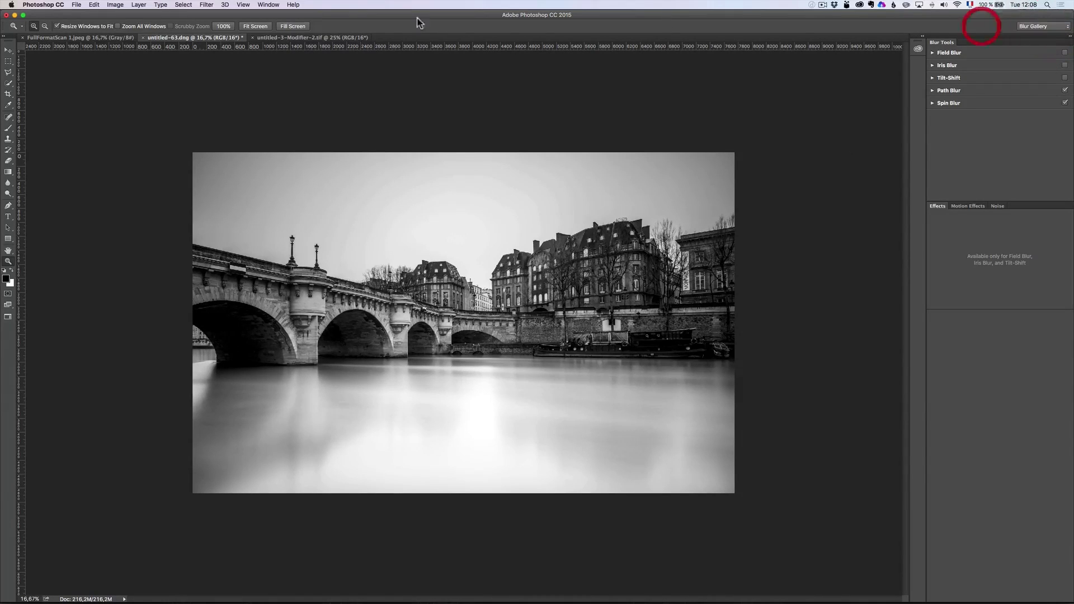
{"action": "left_click", "coordinate": [268, 5]}
{"action": "left_click", "coordinate": [340, 39]}
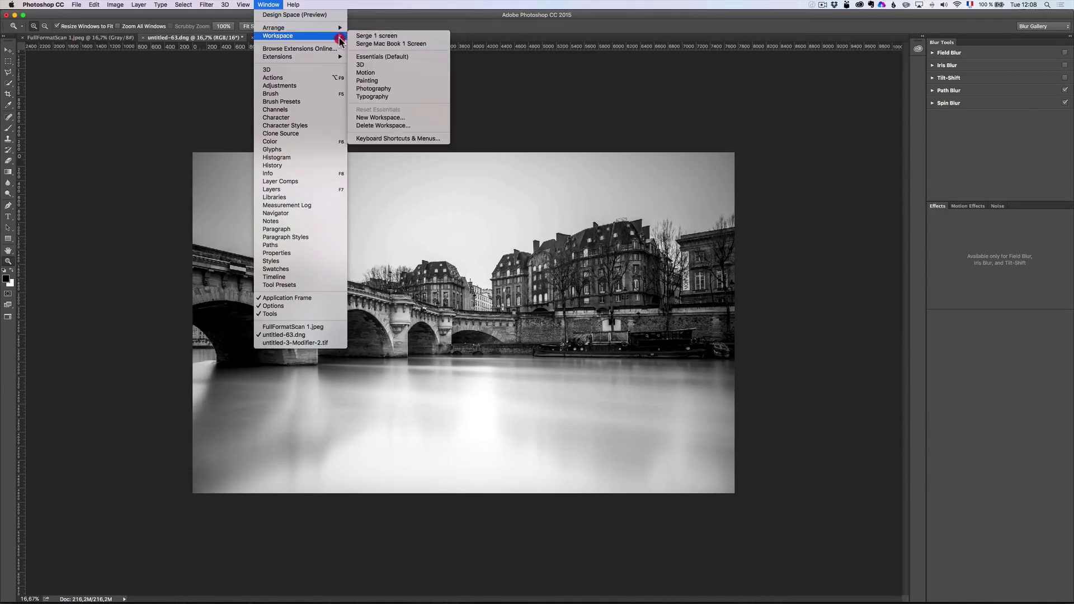
{"action": "left_click", "coordinate": [386, 56]}
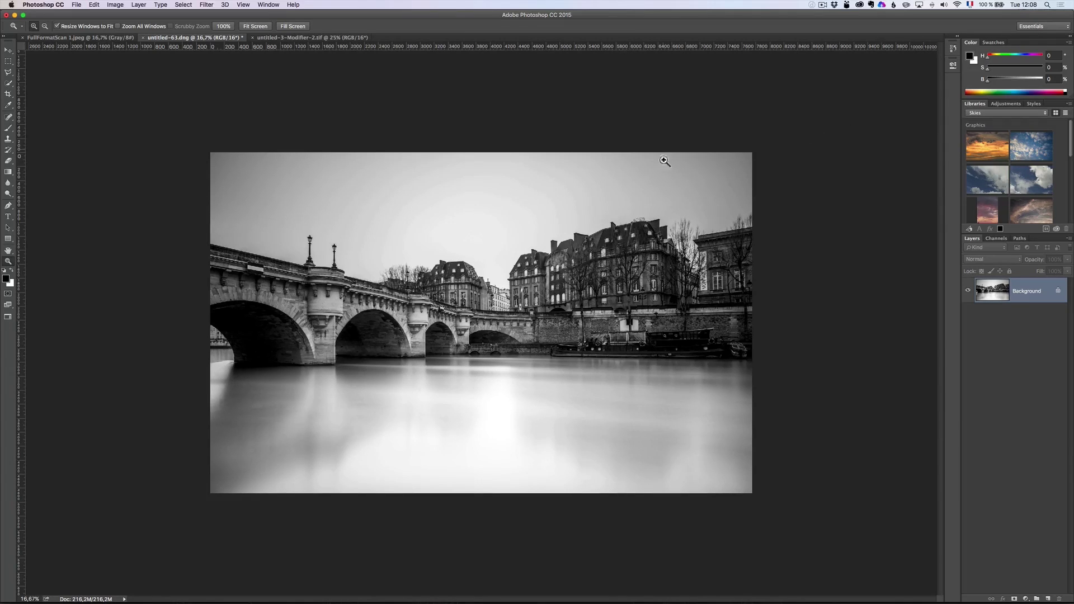
{"action": "left_click", "coordinate": [269, 5]}
{"action": "left_click", "coordinate": [282, 35]}
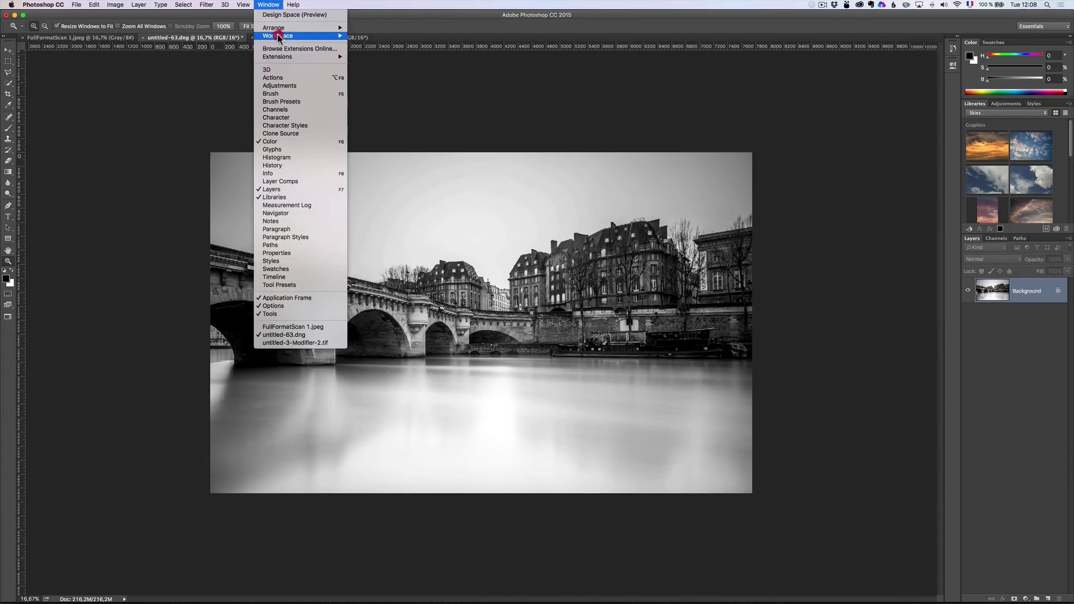
{"action": "left_click", "coordinate": [635, 82]}
- Look through the graphics in the Skies, Flare and Glows, and Bokeh and links libraries
{"action": "mouse_move", "coordinate": [1070, 151]}
{"action": "left_mouse_down"}
{"action": "mouse_move", "coordinate": [1070, 221]}
{"action": "mouse_move", "coordinate": [1071, 146]}
{"action": "left_mouse_up"}
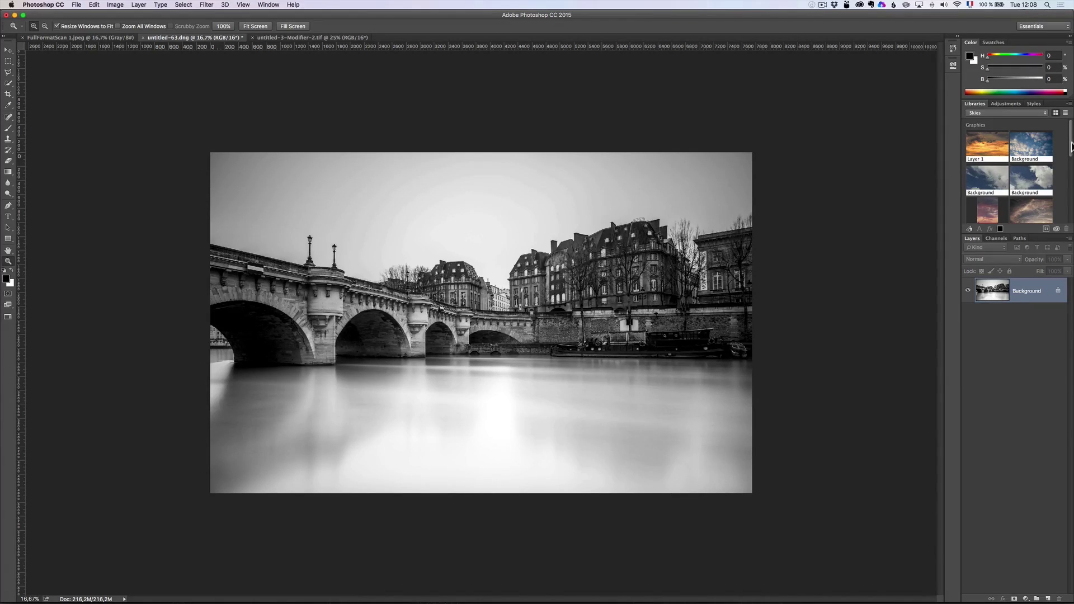
{"action": "left_click", "coordinate": [1034, 114]}
{"action": "mouse_move", "coordinate": [1035, 120]}
{"action": "left_mouse_down"}
{"action": "mouse_move", "coordinate": [1035, 133]}
{"action": "mouse_move", "coordinate": [995, 121]}
{"action": "left_mouse_up"}
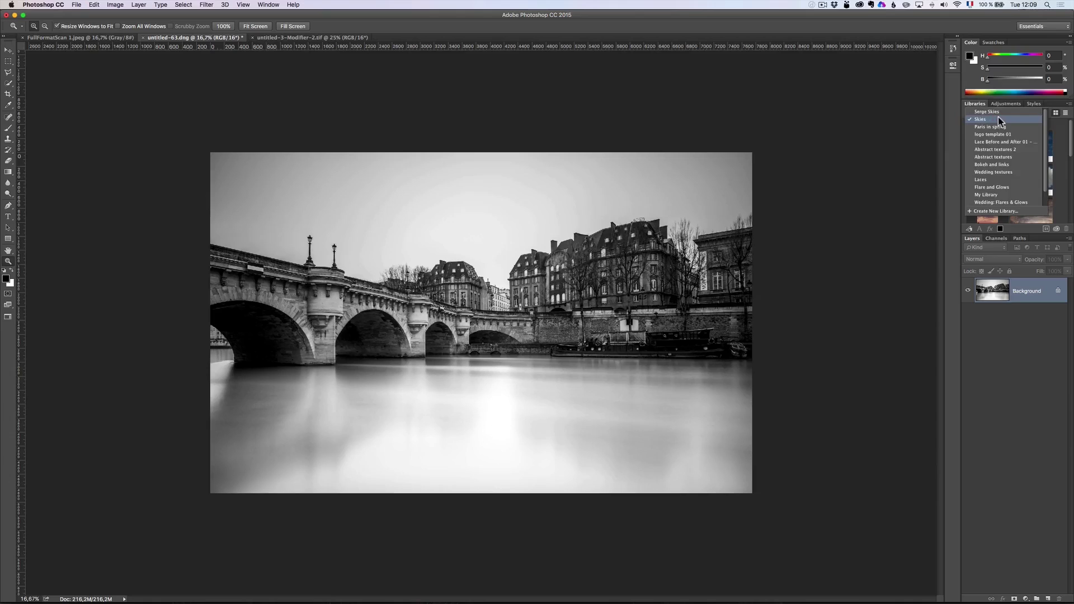
{"action": "left_click", "coordinate": [996, 120]}
{"action": "left_click", "coordinate": [1020, 115]}
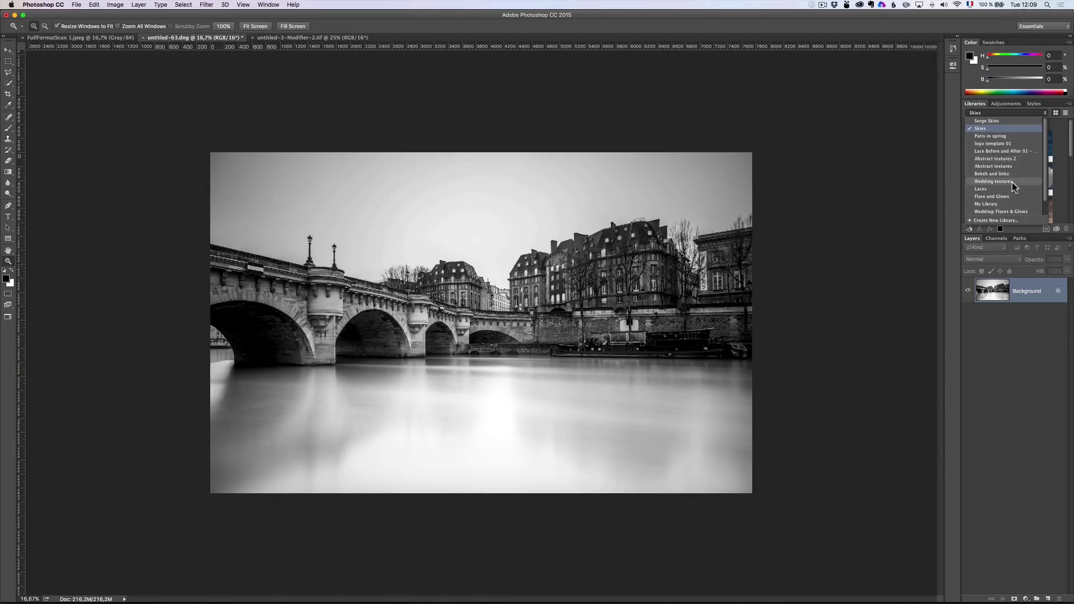
{"action": "left_click", "coordinate": [1025, 197]}
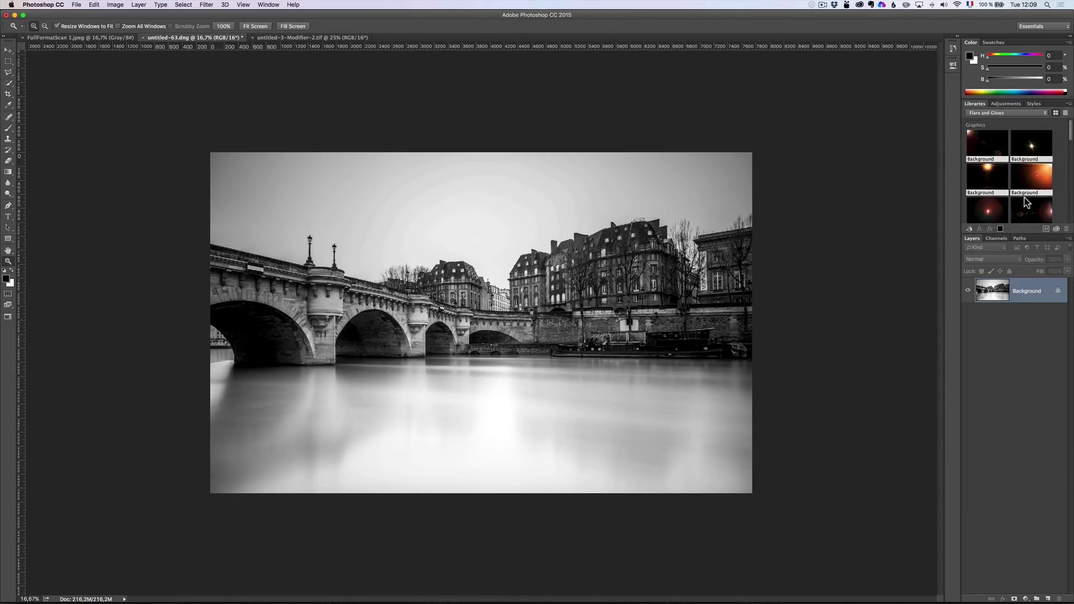
{"action": "left_click", "coordinate": [1008, 114]}
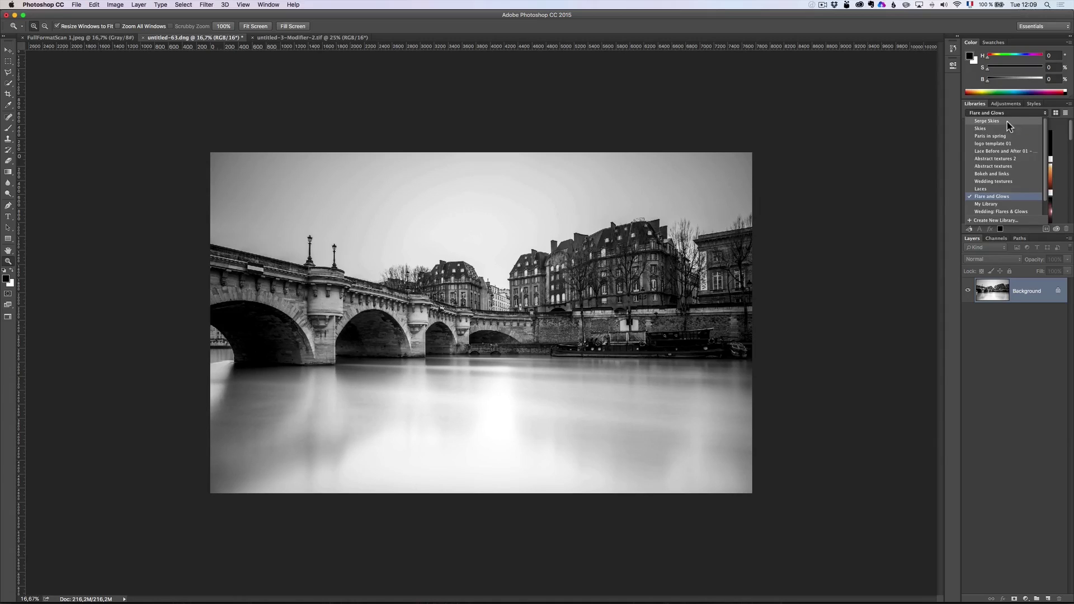
{"action": "left_click", "coordinate": [1011, 175]}
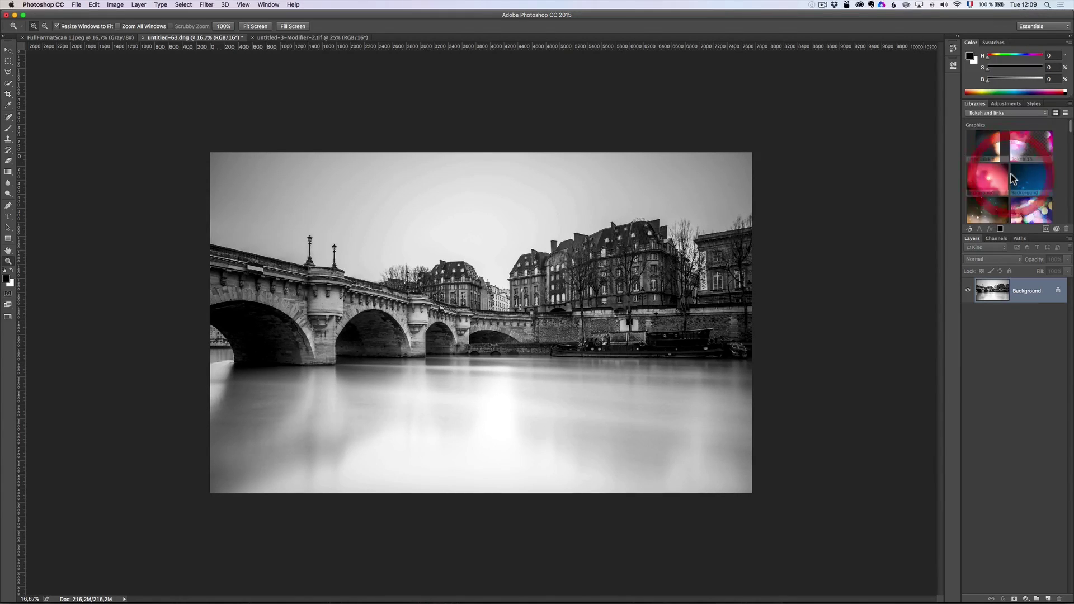
- Review the personal sky library and the full list of available libraries, then return to the Skies library
{"action": "left_click", "coordinate": [995, 112]}
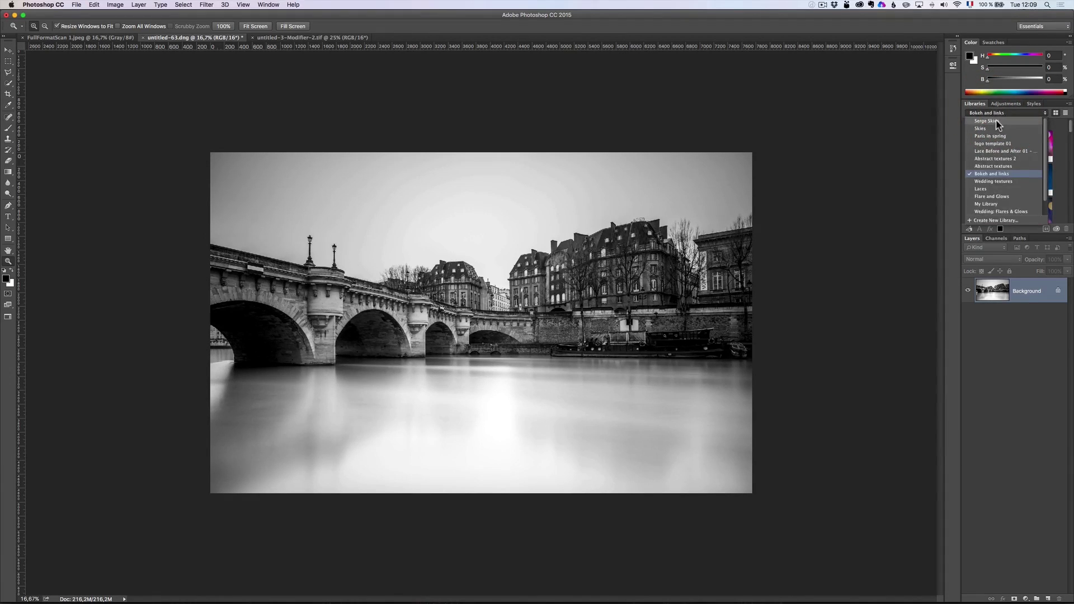
{"action": "left_click", "coordinate": [998, 121]}
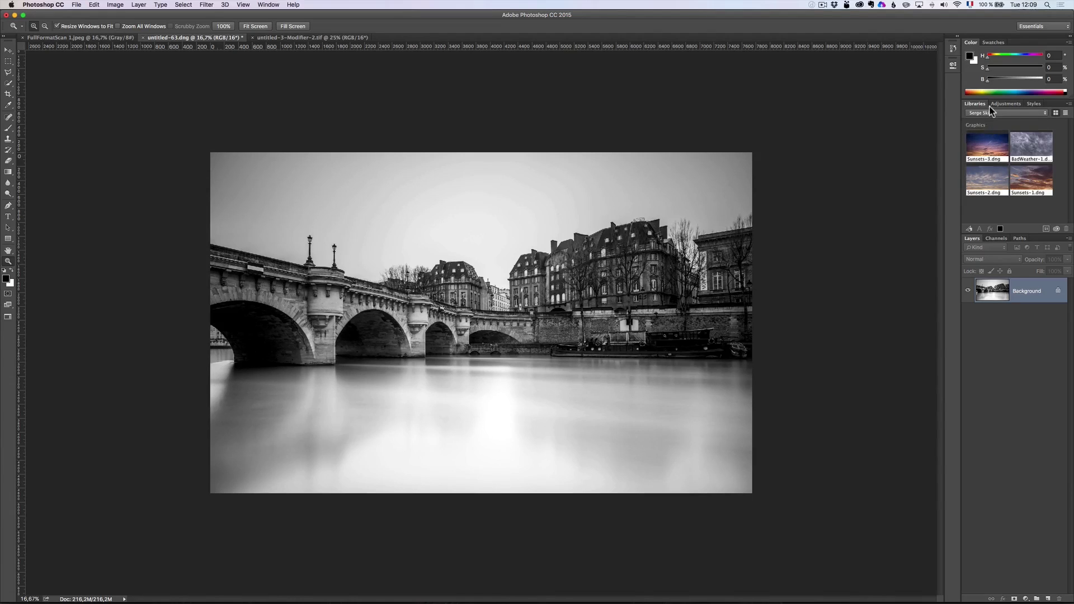
{"action": "left_click", "coordinate": [989, 112]}
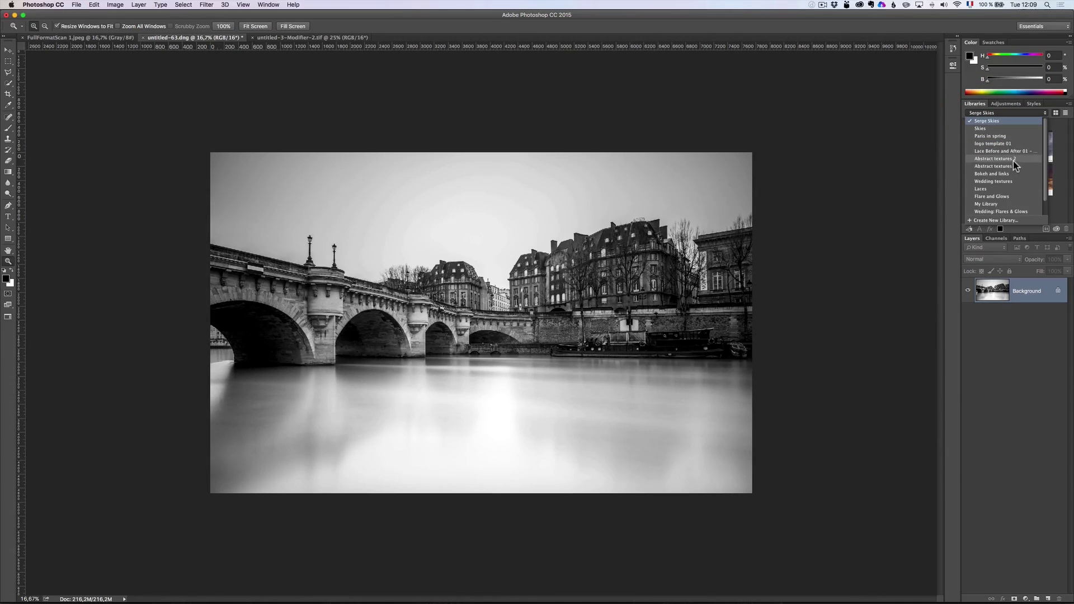
{"action": "left_click_drag", "start_coordinate": [1046, 146], "coordinate": [1045, 175]}
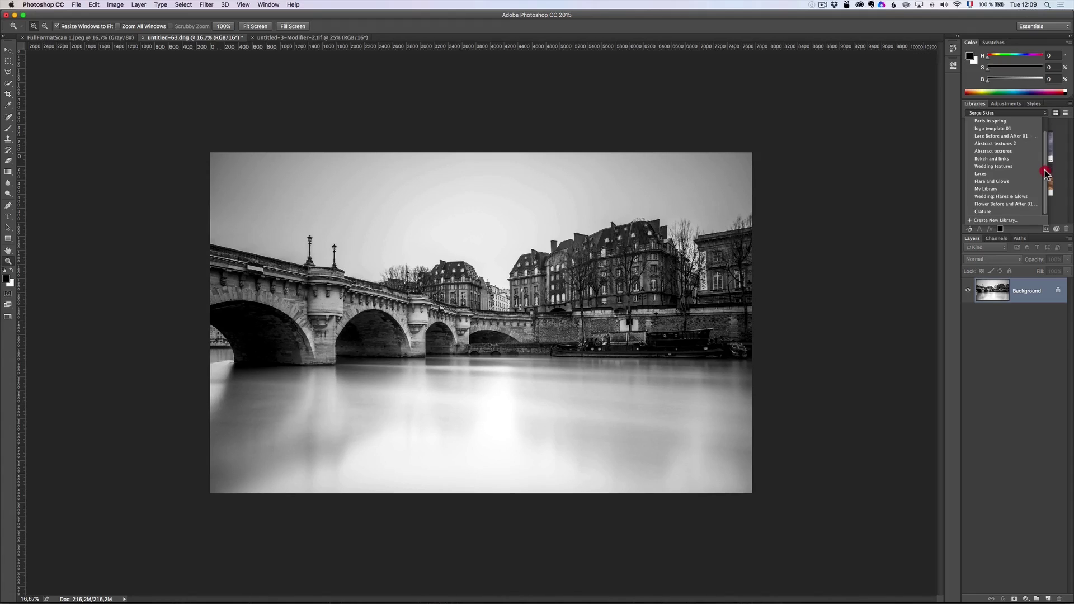
{"action": "left_click_drag", "start_coordinate": [1045, 174], "coordinate": [1046, 142]}
{"action": "left_click", "coordinate": [996, 128]}
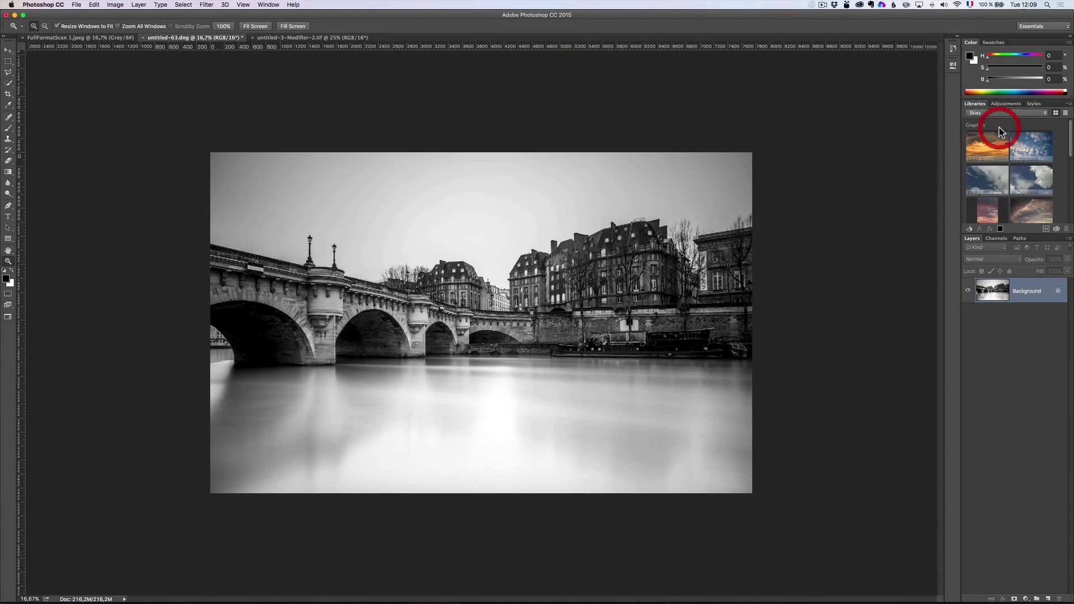
{"action": "mouse_move", "coordinate": [1070, 139]}
{"action": "left_mouse_down"}
{"action": "mouse_move", "coordinate": [1069, 199]}
{"action": "mouse_move", "coordinate": [1069, 140]}
{"action": "left_mouse_up"}
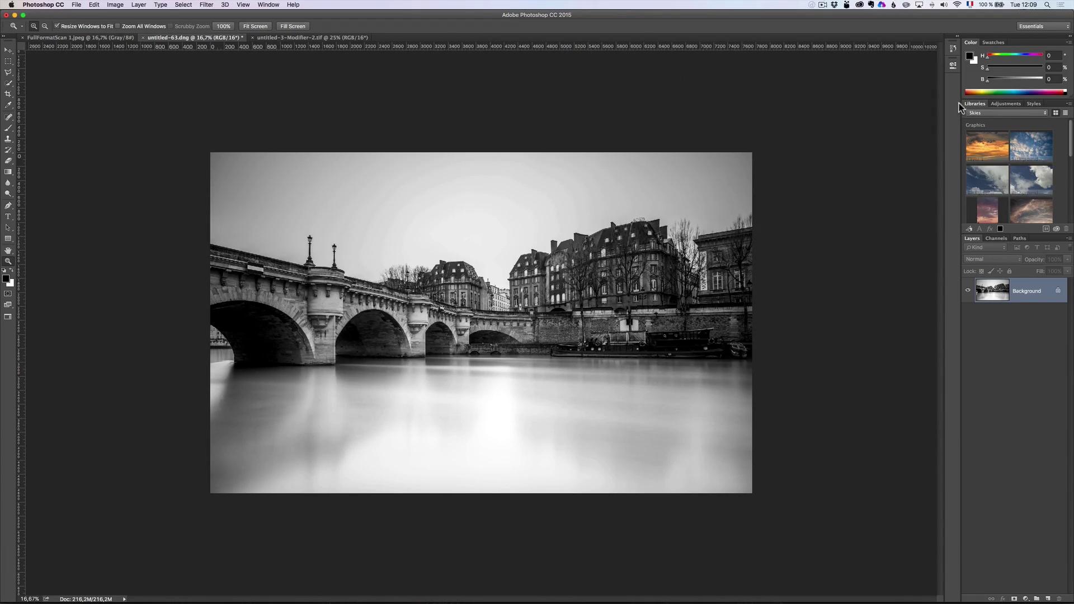
{"action": "left_click", "coordinate": [269, 5]}
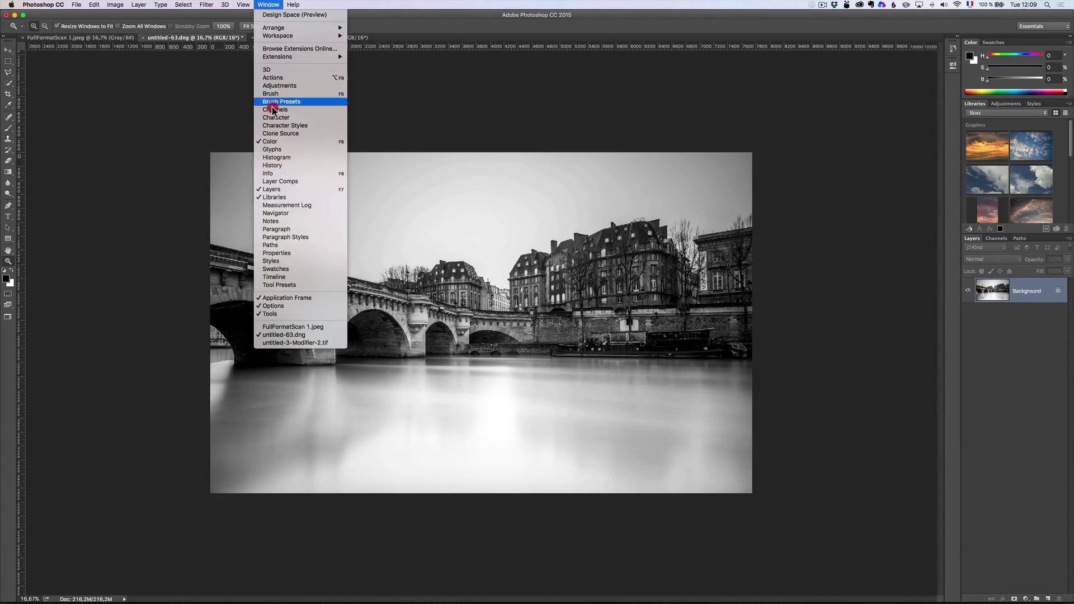
{"action": "left_click", "coordinate": [445, 107]}
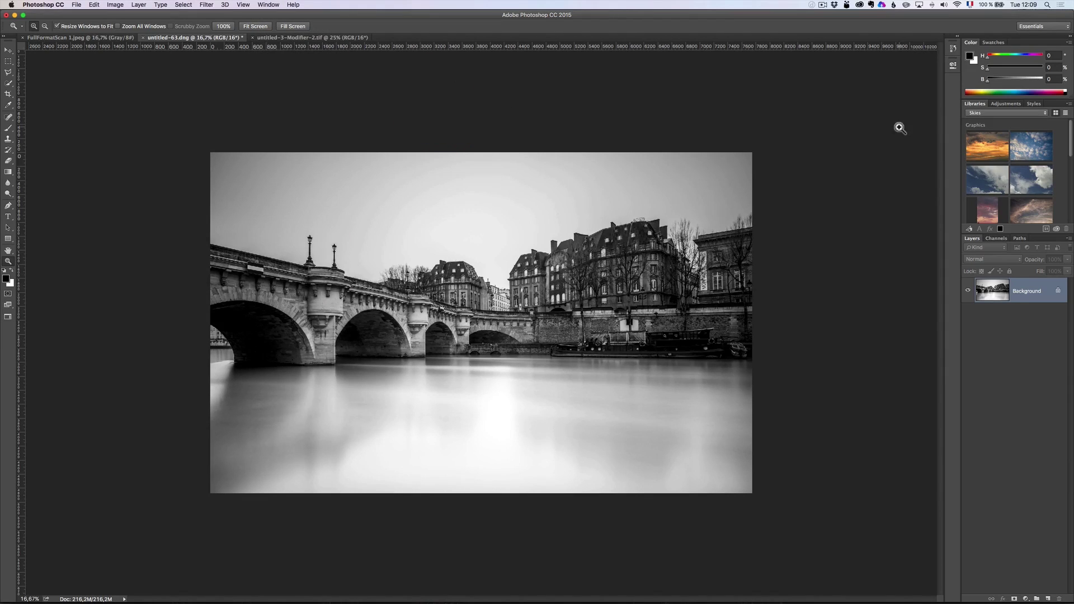
- Create a new library named Sky 2
{"action": "left_click", "coordinate": [991, 112]}
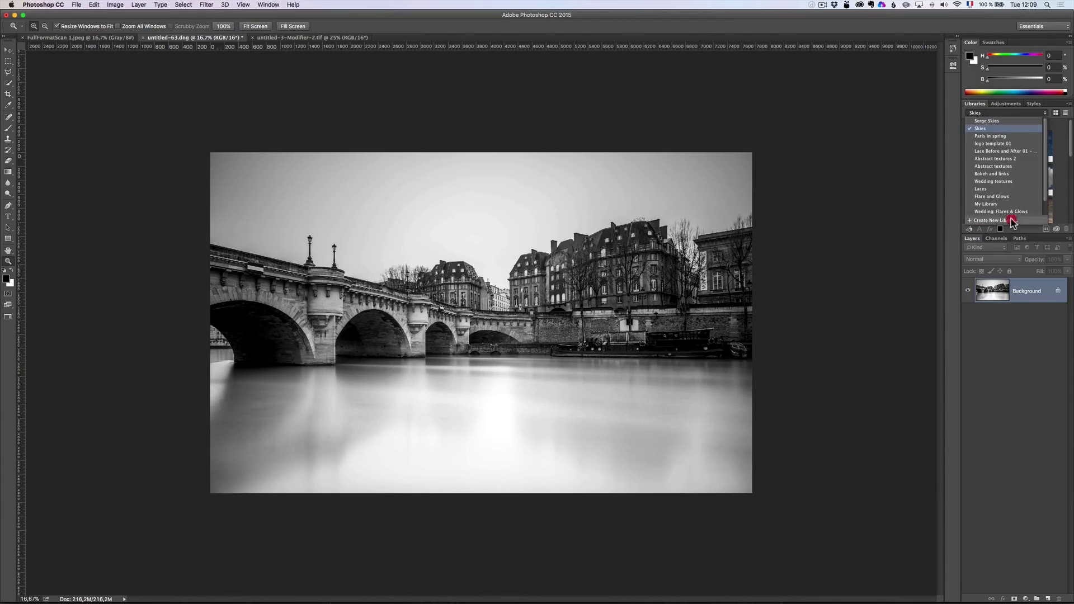
{"action": "left_click", "coordinate": [988, 220]}
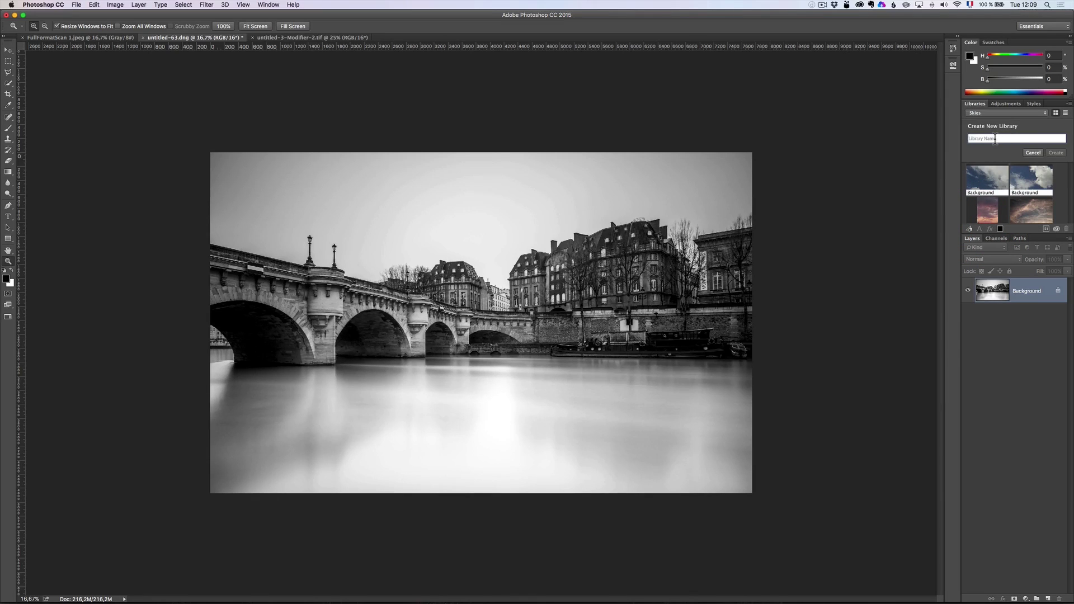
{"action": "type", "text": "Sky 2"}
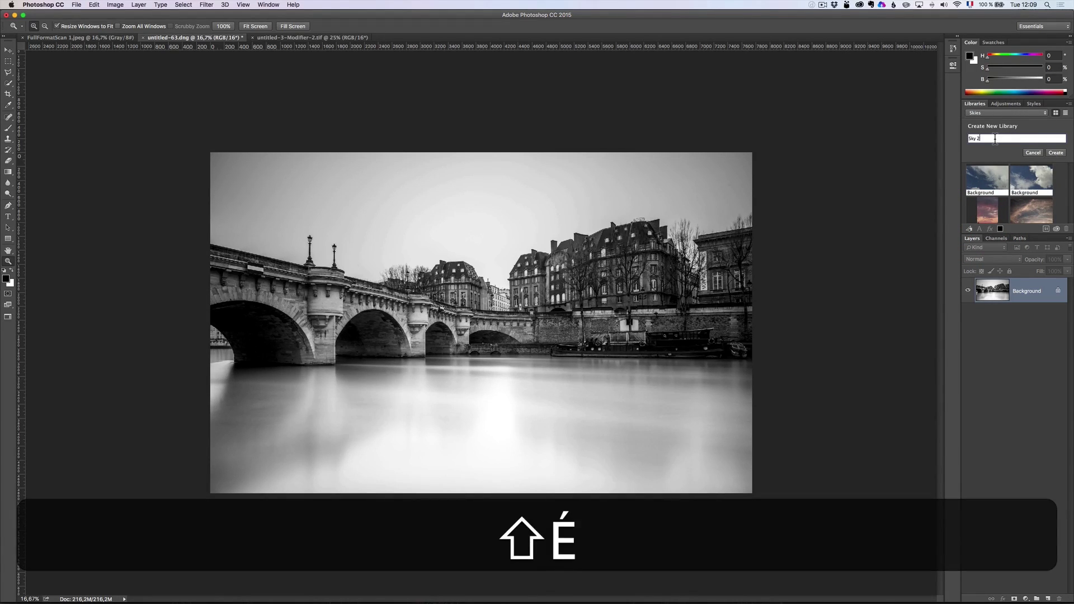
{"action": "left_click", "coordinate": [1056, 153]}
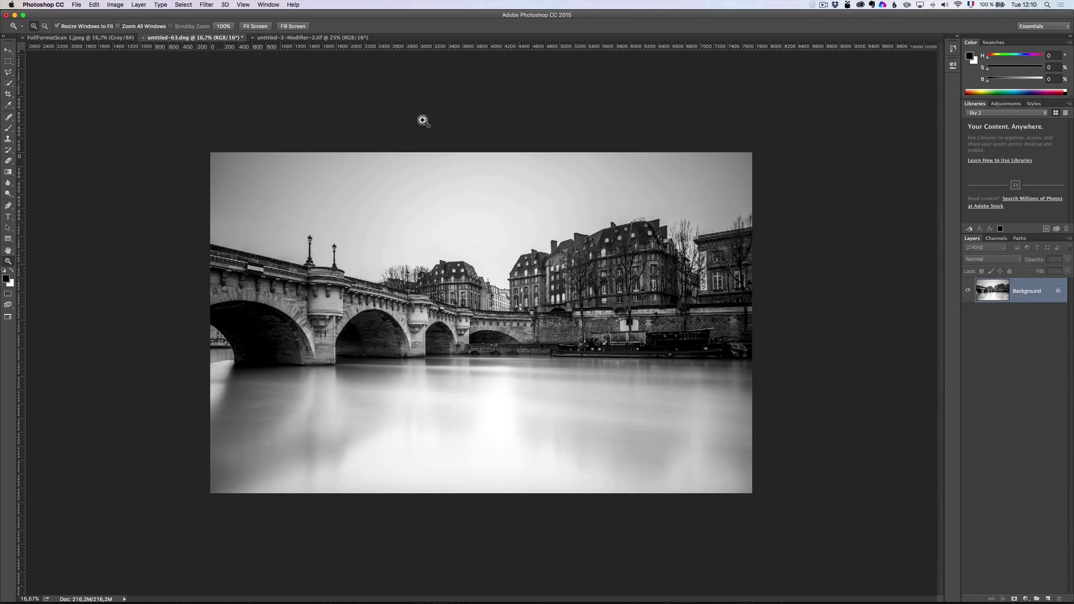
- Add the colourful sunset cloud photo untitled-3-Modifier-2.tif to the Sky 2 library as a graphic
{"action": "left_click", "coordinate": [329, 39]}
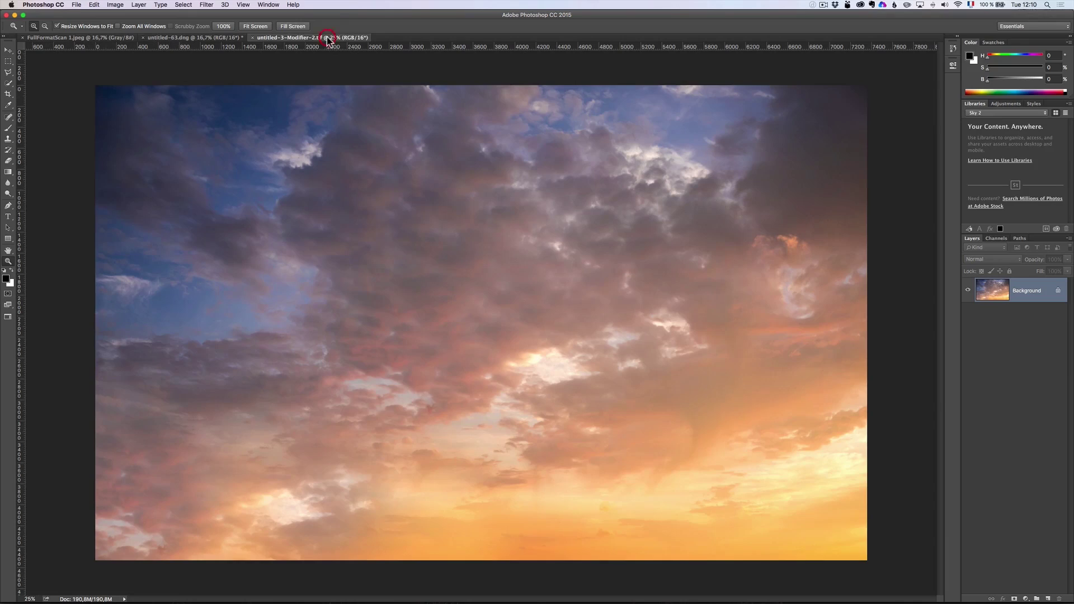
{"action": "left_click", "coordinate": [9, 50]}
{"action": "left_click_drag", "start_coordinate": [431, 268], "coordinate": [1036, 181]}
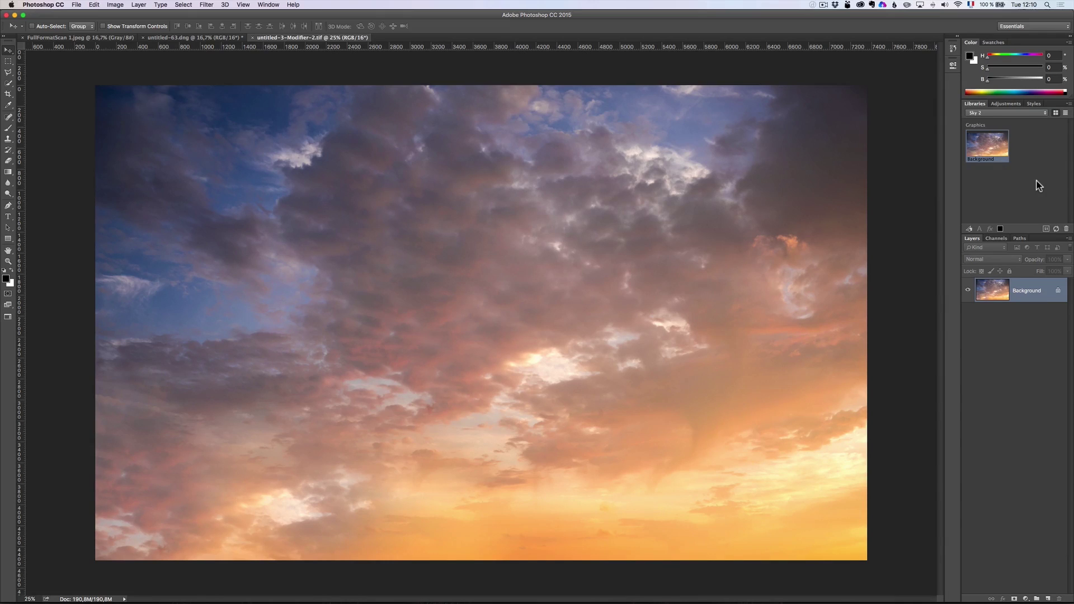
- Switch the displayed library from Sky 2 back to Skies
{"action": "left_click", "coordinate": [1040, 115]}
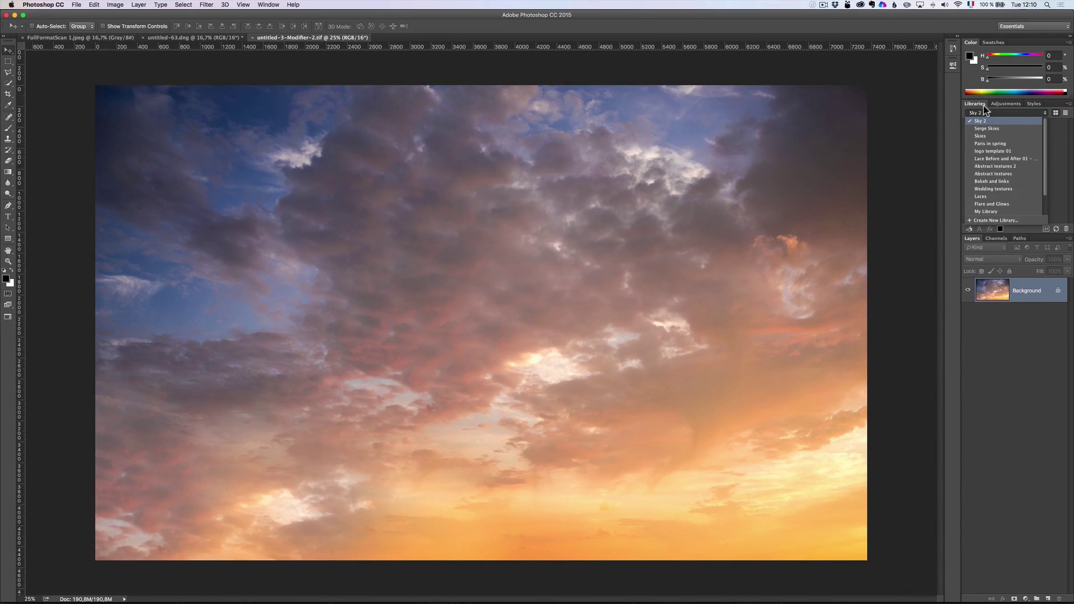
{"action": "left_click", "coordinate": [1056, 136]}
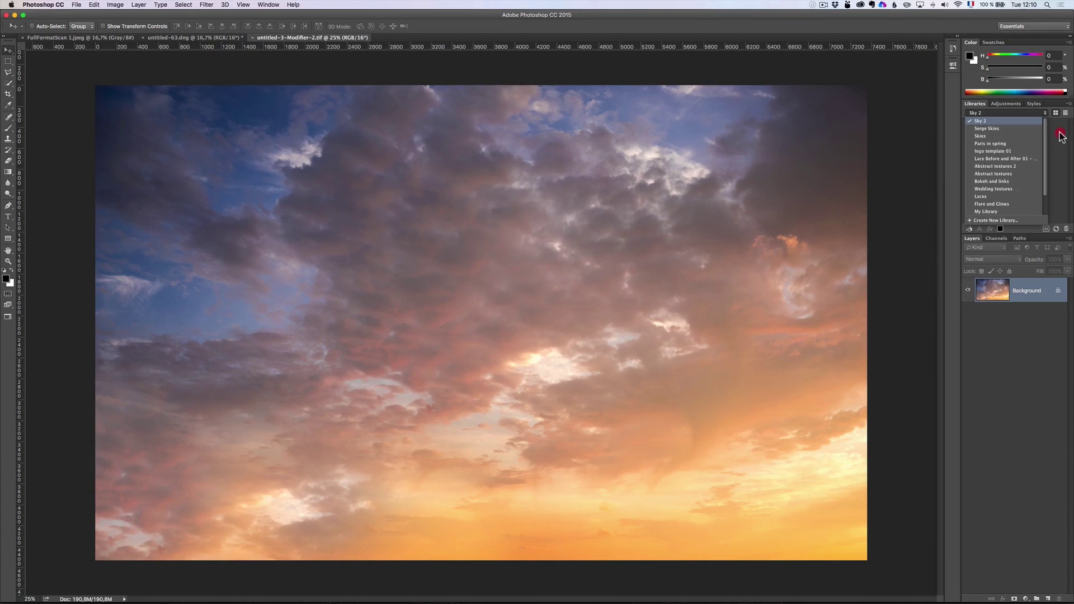
{"action": "left_click", "coordinate": [998, 113]}
{"action": "left_click", "coordinate": [998, 135]}
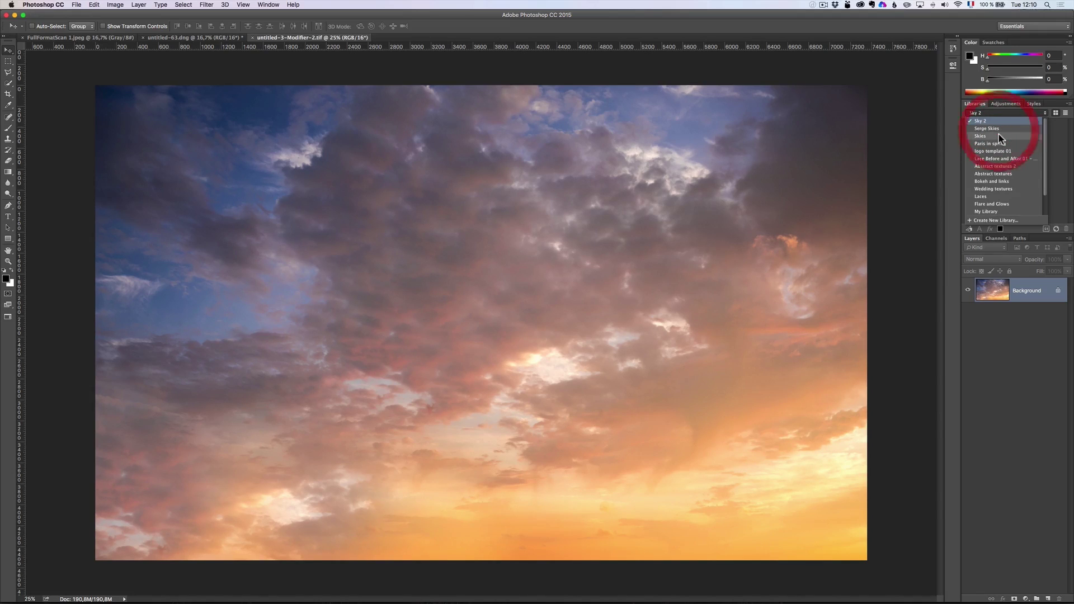
{"action": "left_click", "coordinate": [992, 136]}
{"action": "mouse_move", "coordinate": [1071, 146]}
{"action": "left_mouse_down"}
{"action": "mouse_move", "coordinate": [1070, 223]}
{"action": "mouse_move", "coordinate": [1070, 131]}
{"action": "left_mouse_up"}
- Place the dark grey cloud graphic from the Skies library into the bridge photo untitled-63.dng and flip it vertically
{"action": "left_click", "coordinate": [173, 37]}
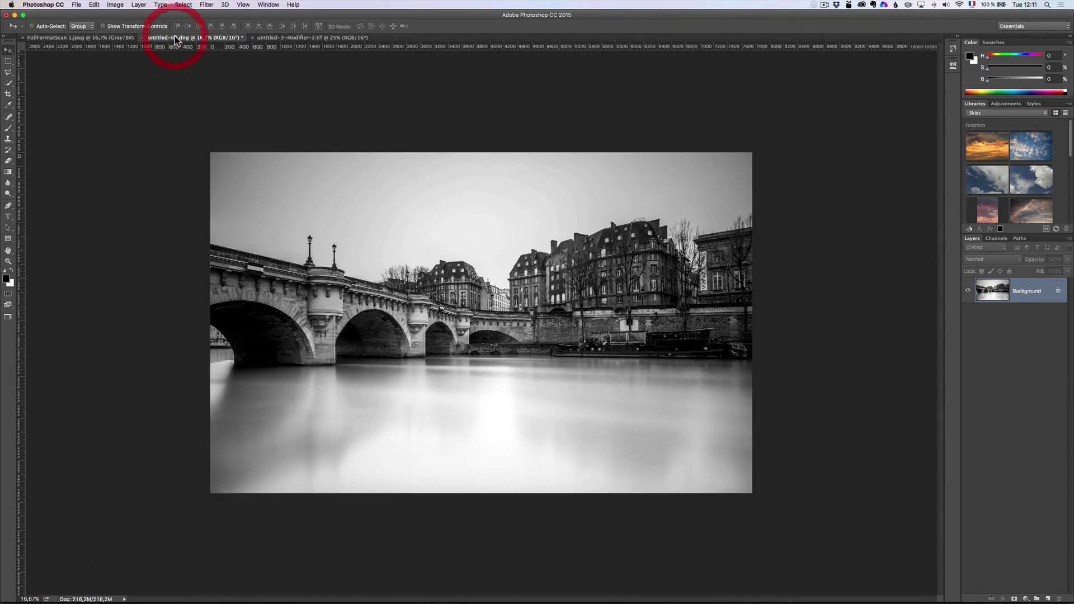
{"action": "left_click_drag", "start_coordinate": [1070, 146], "coordinate": [1070, 219]}
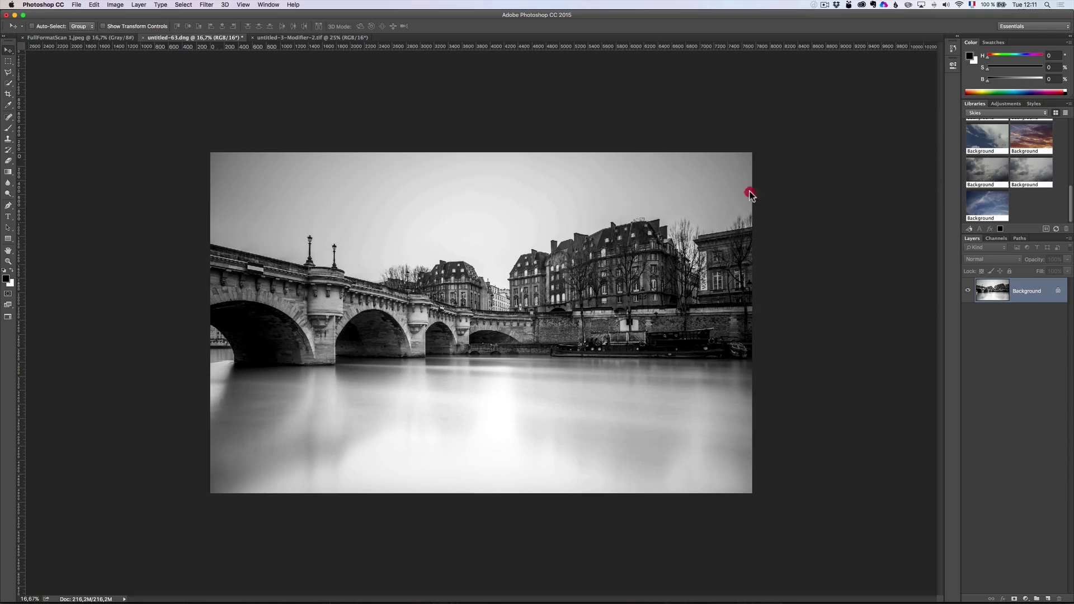
{"action": "left_click", "coordinate": [547, 231]}
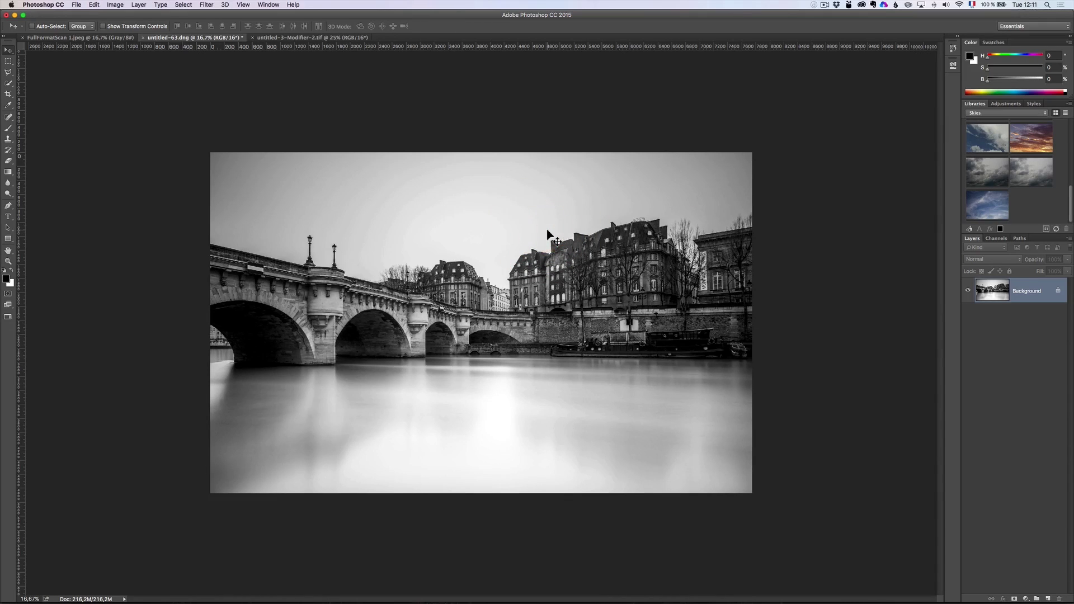
{"action": "left_click", "coordinate": [496, 246]}
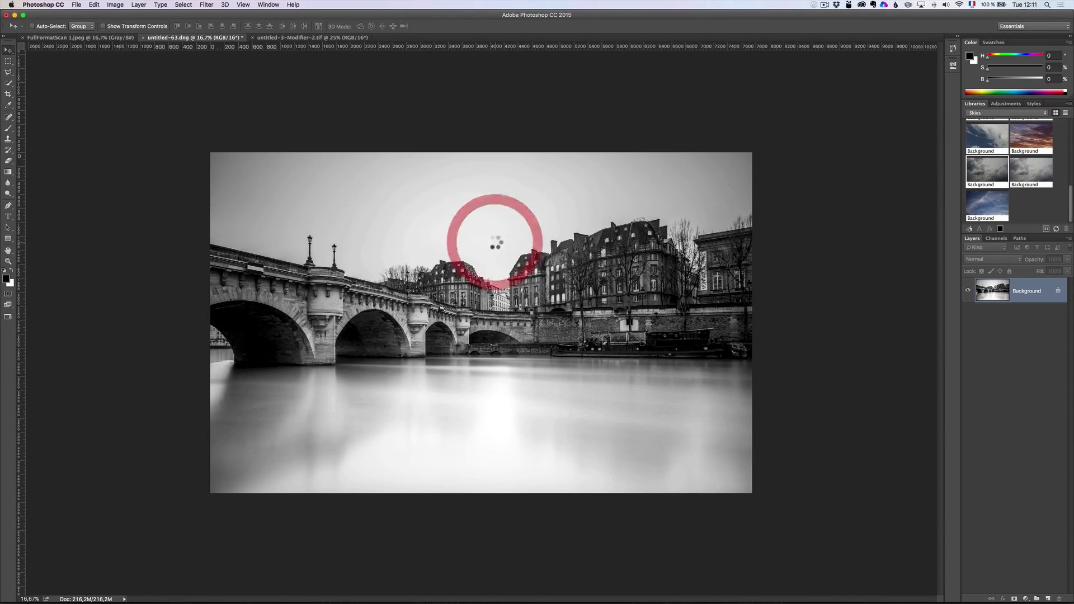
{"action": "right_click", "coordinate": [597, 237]}
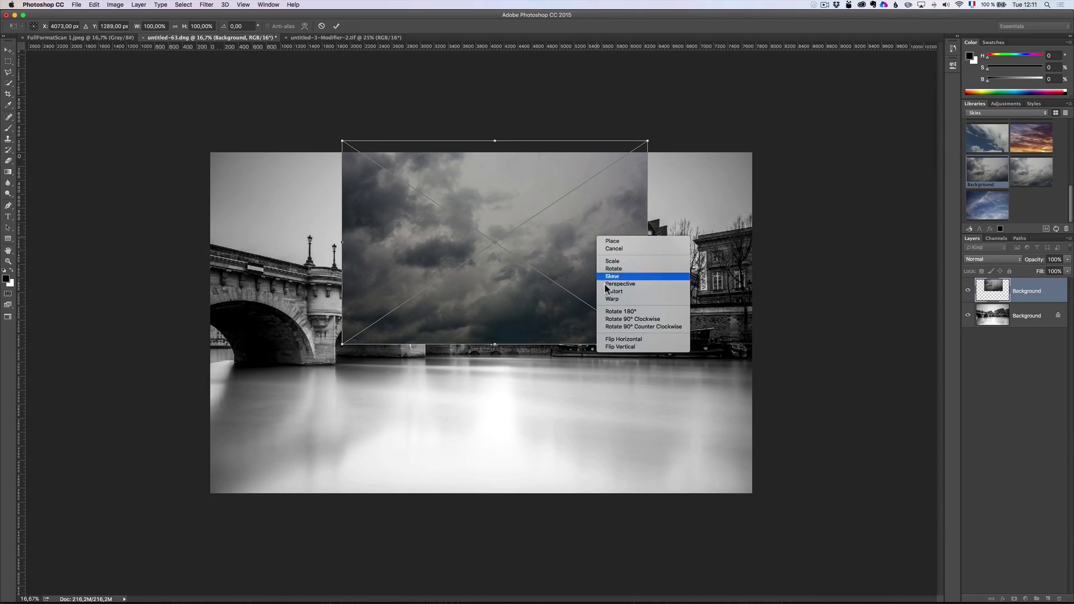
{"action": "left_click", "coordinate": [624, 348]}
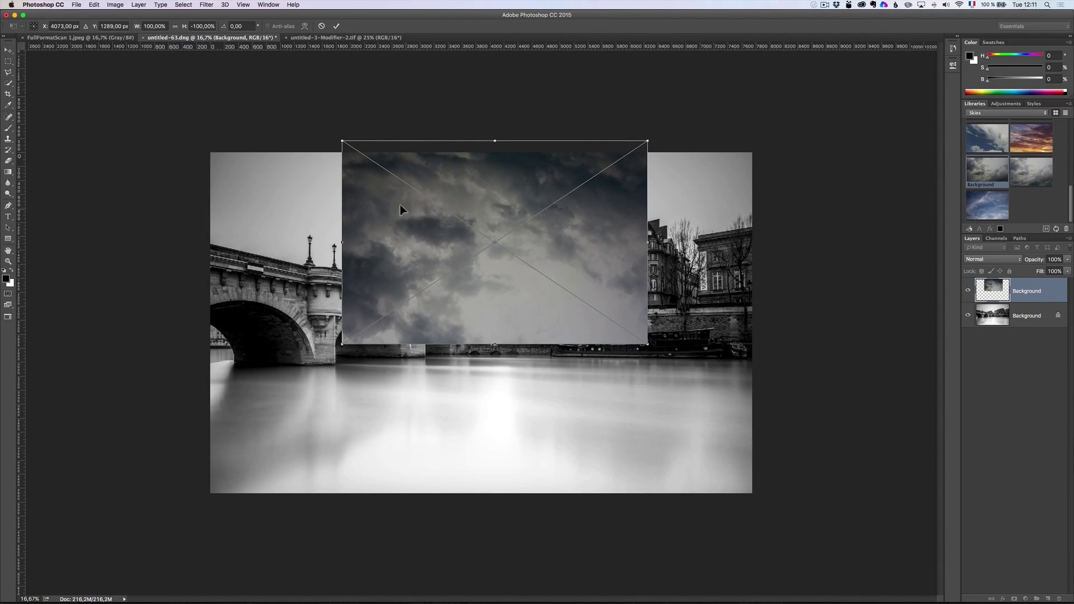
- Reposition and enlarge the placed sky to cover the whole bridge photo, and commit the placement
{"action": "left_click_drag", "start_coordinate": [504, 182], "coordinate": [491, 248]}
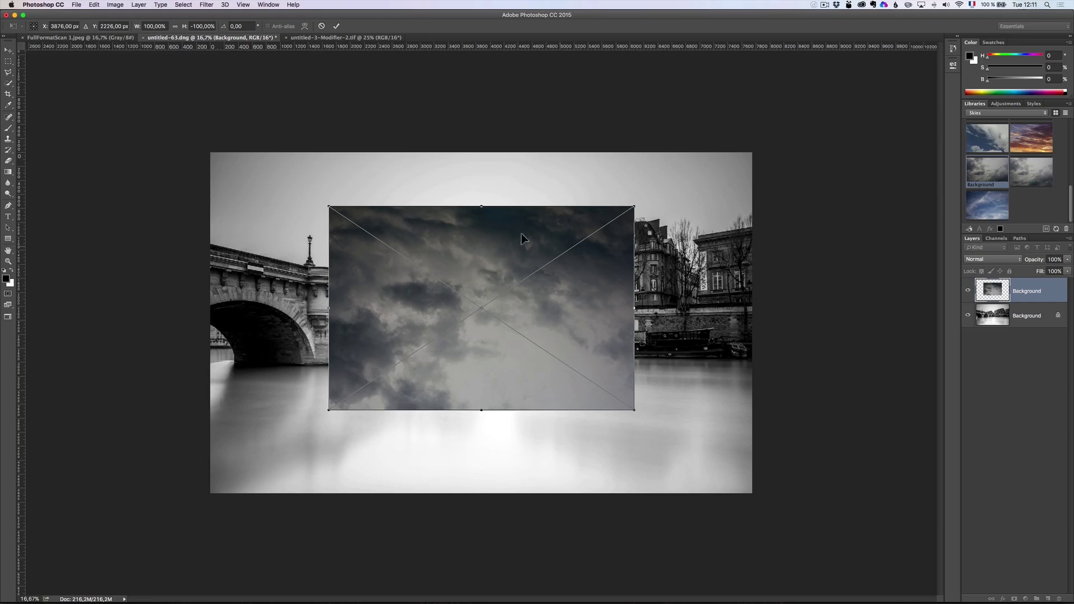
{"action": "left_click_drag", "start_coordinate": [329, 207], "coordinate": [204, 145]}
{"action": "left_click_drag", "start_coordinate": [633, 410], "coordinate": [759, 497]}
{"action": "key", "text": "Return"}
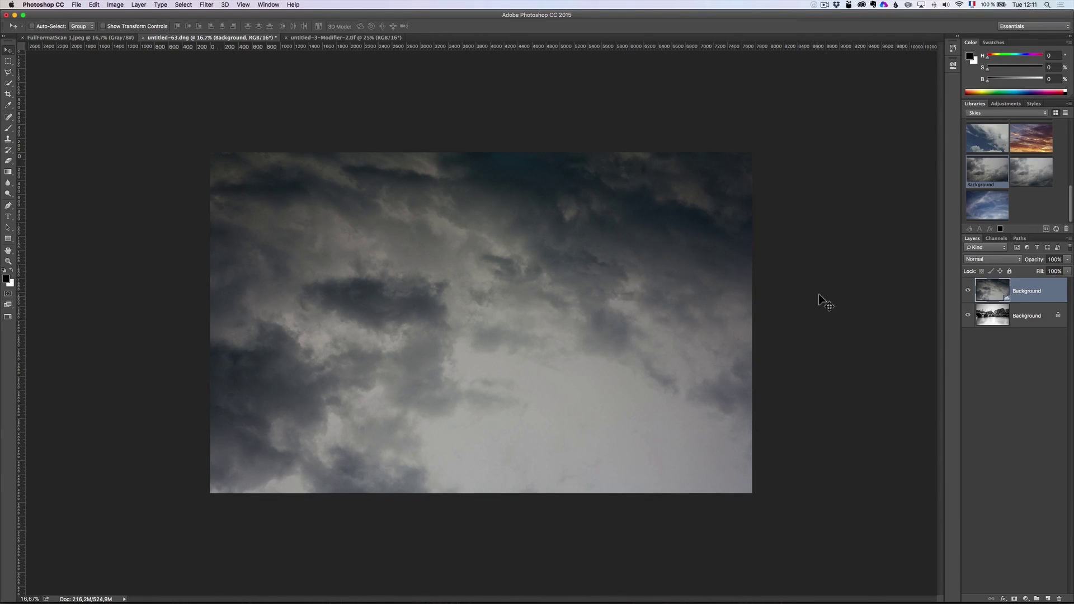
- Rasterize the sky layer, set its blend mode to Multiply, and compare the photo with and without it
{"action": "right_click", "coordinate": [1027, 290]}
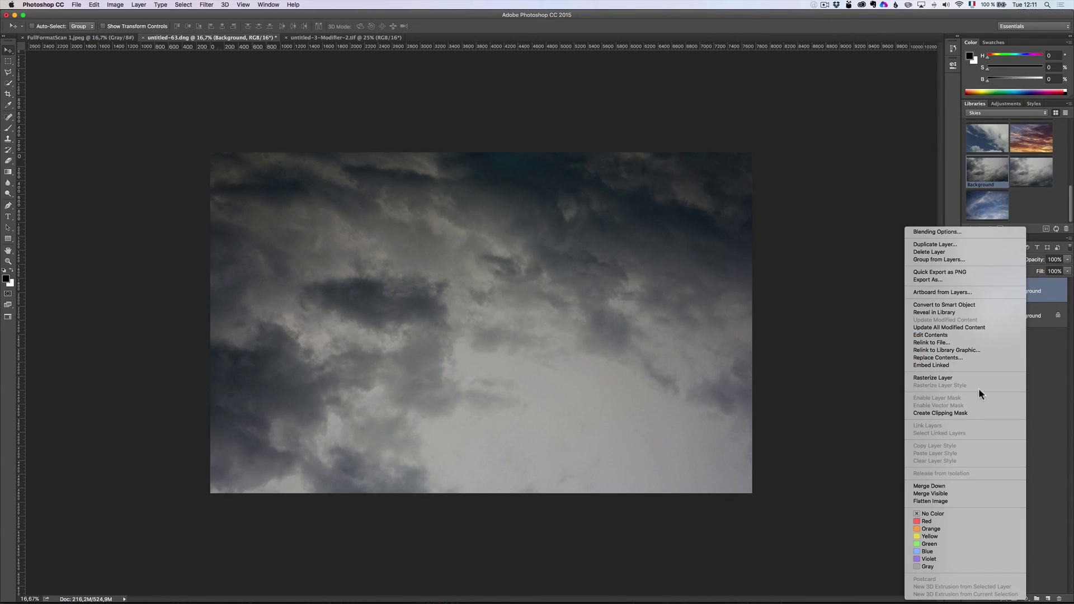
{"action": "left_click", "coordinate": [958, 377]}
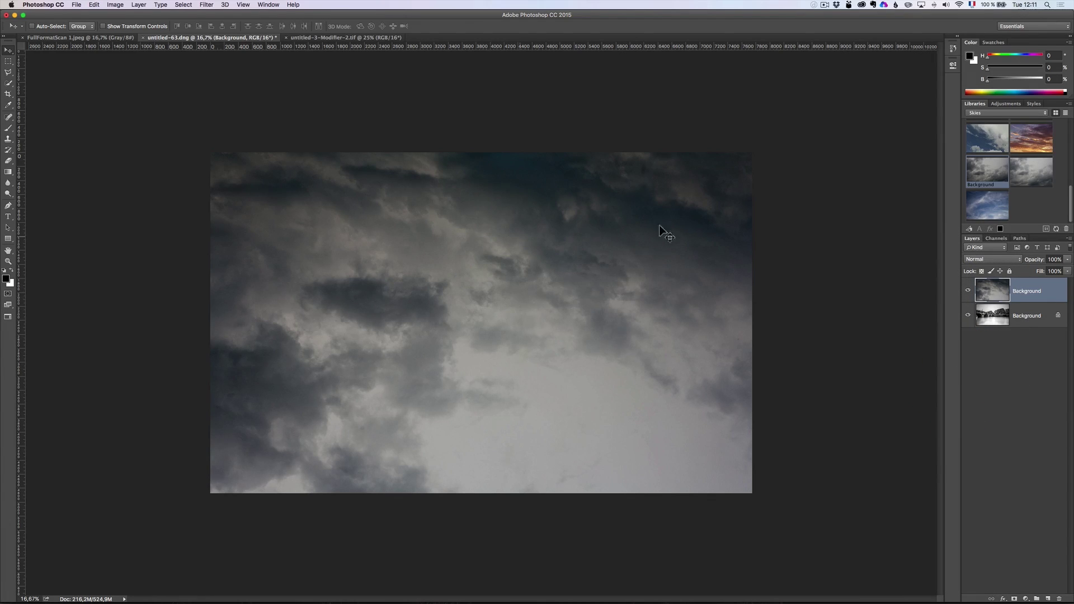
{"action": "left_click", "coordinate": [987, 258]}
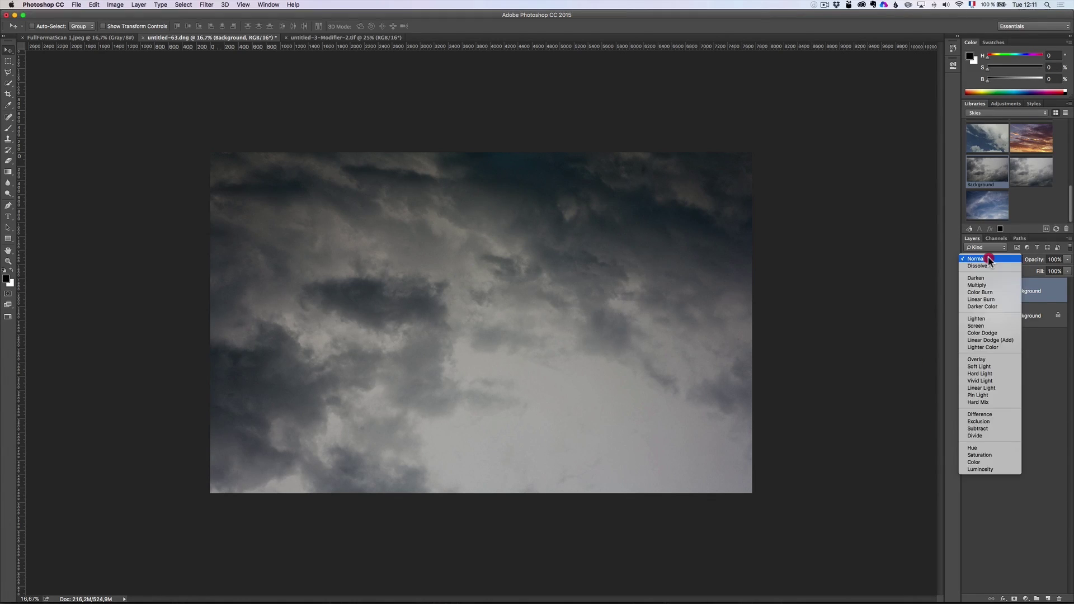
{"action": "left_click", "coordinate": [988, 285]}
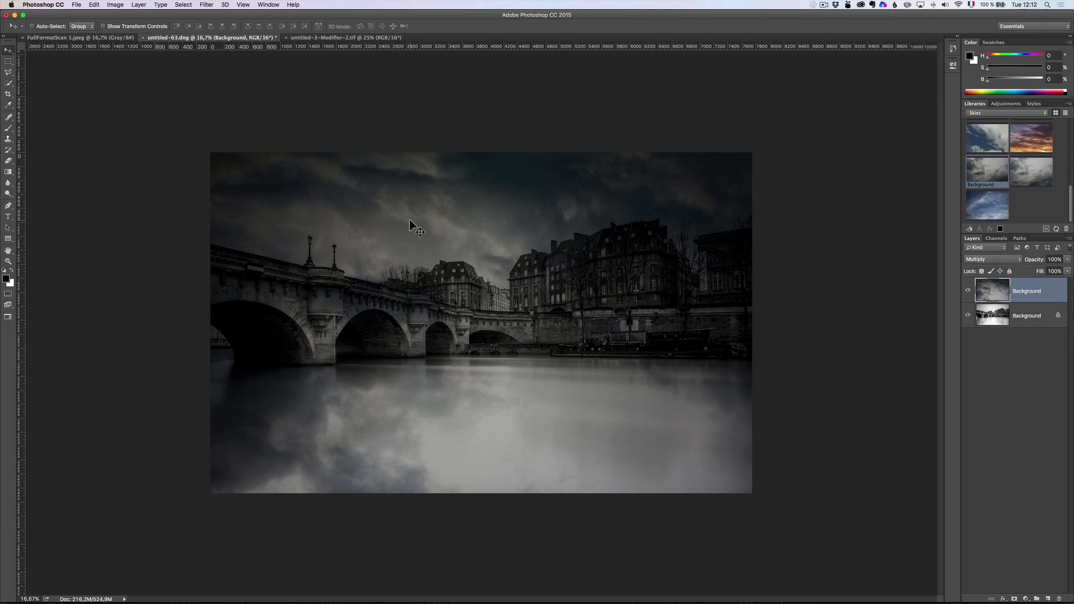
{"action": "left_click", "coordinate": [968, 291]}
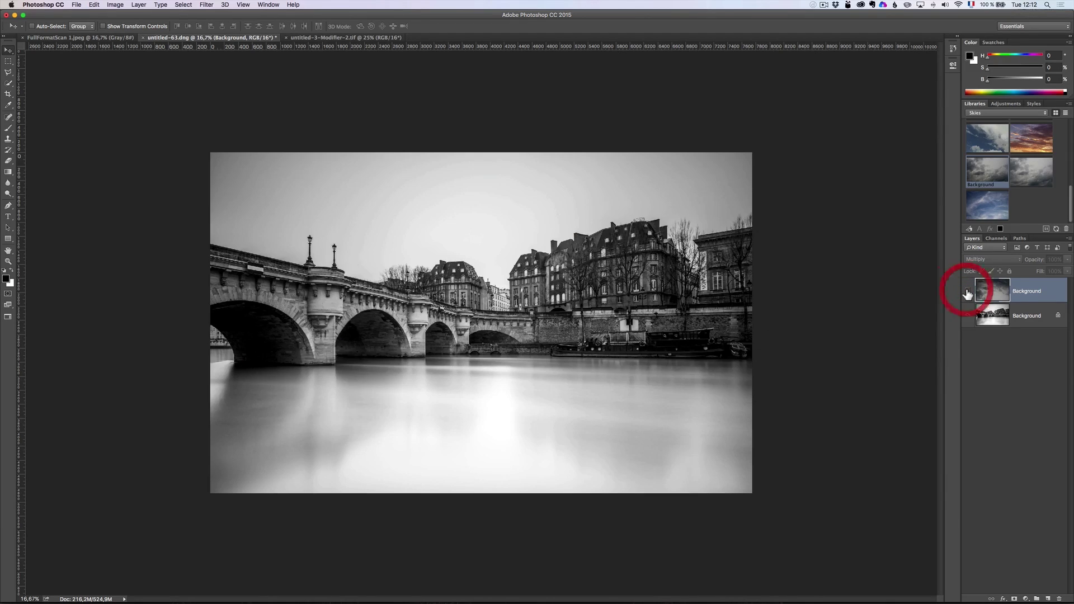
{"action": "left_click", "coordinate": [968, 291]}
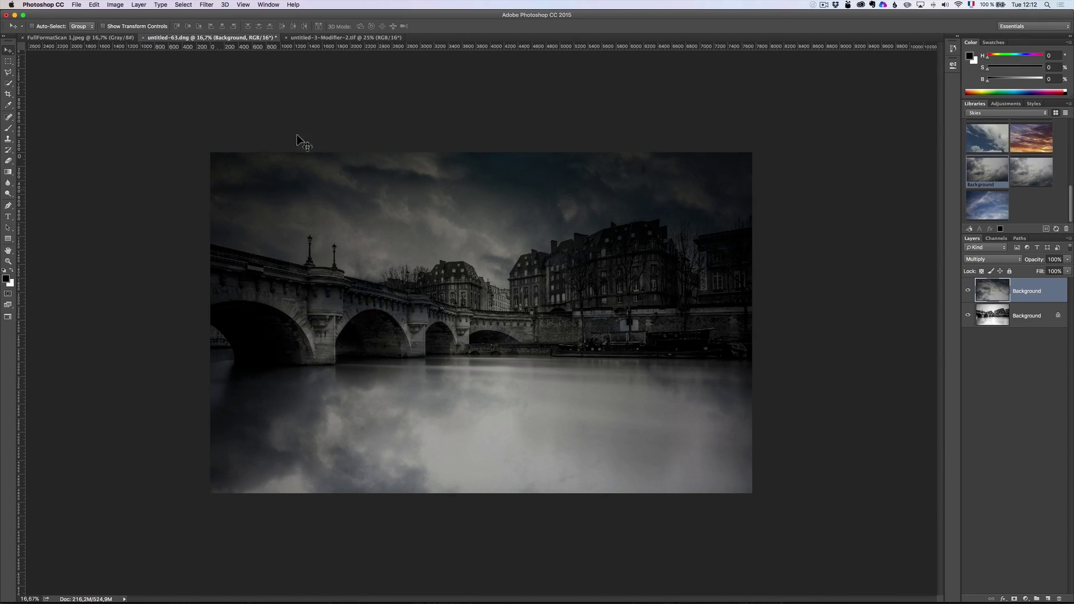
- Open the Path Blur filter on the sky layer
{"action": "left_click", "coordinate": [206, 6]}
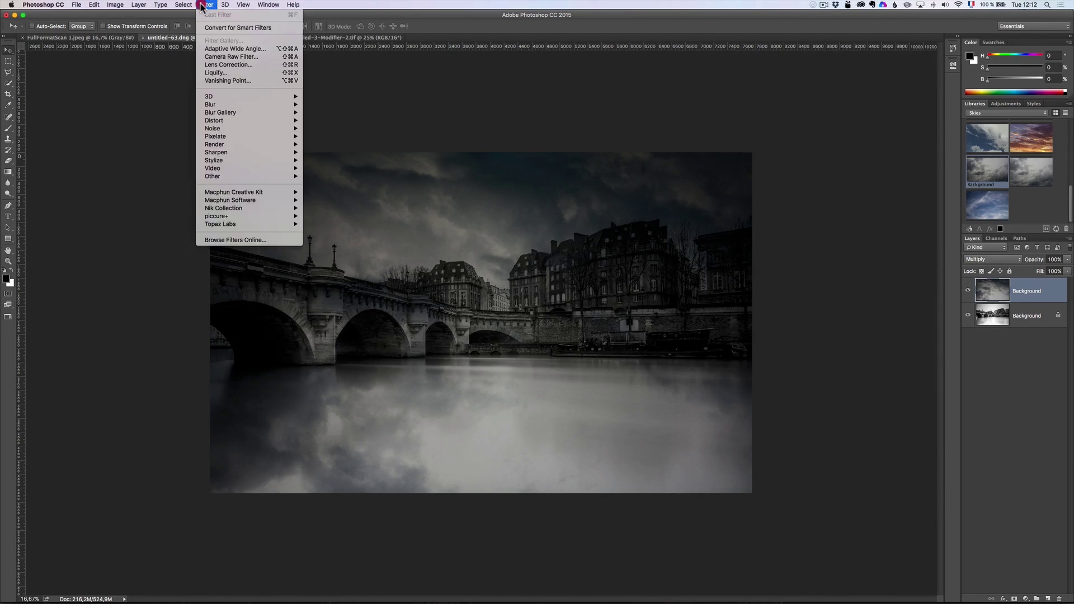
{"action": "left_click", "coordinate": [209, 114]}
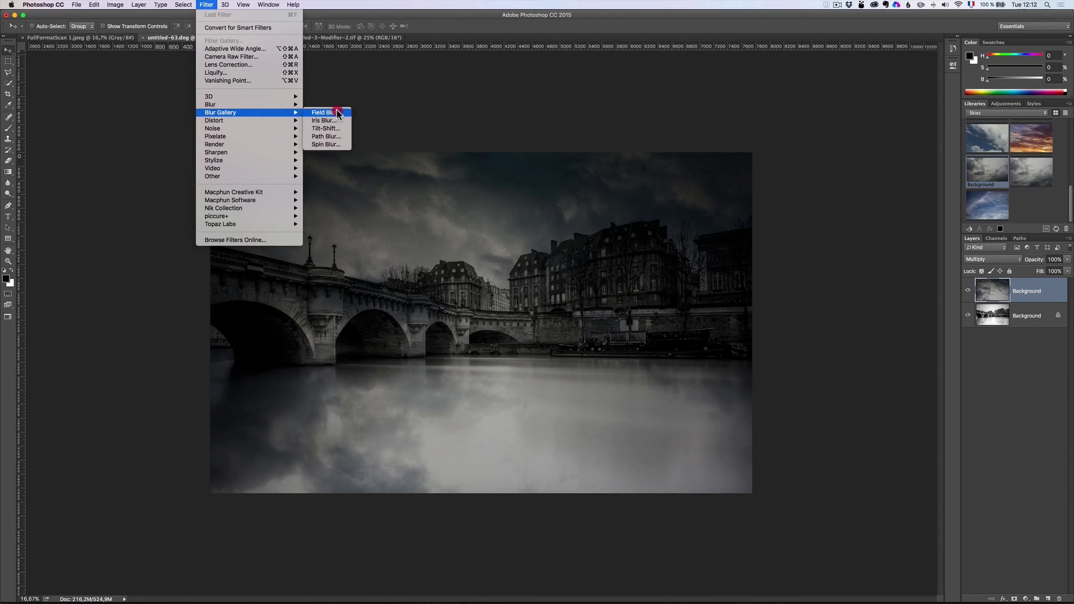
{"action": "left_click", "coordinate": [339, 138]}
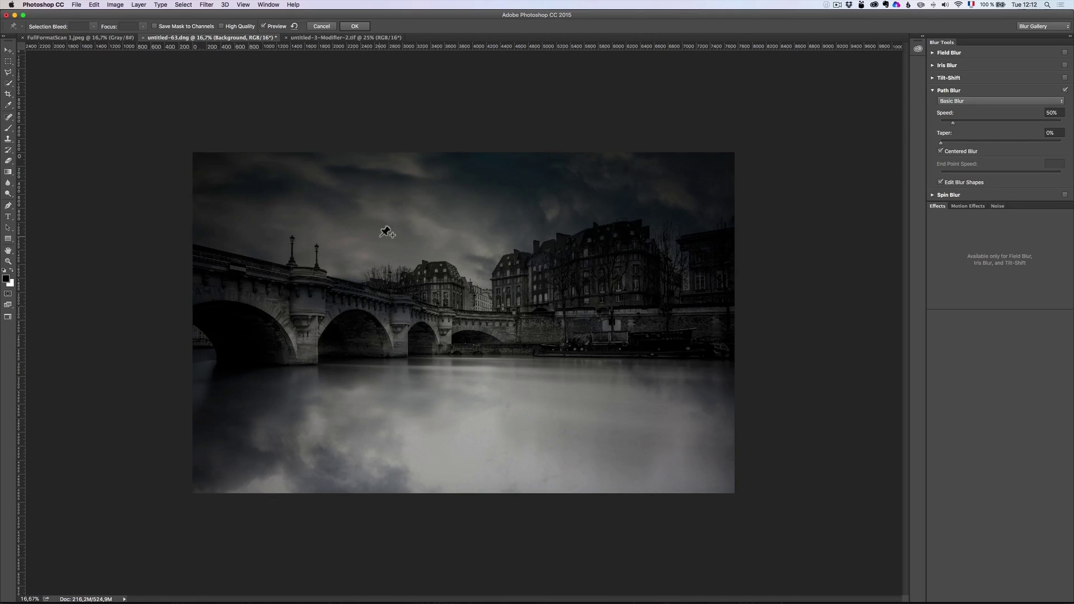
{"action": "left_click", "coordinate": [364, 235]}
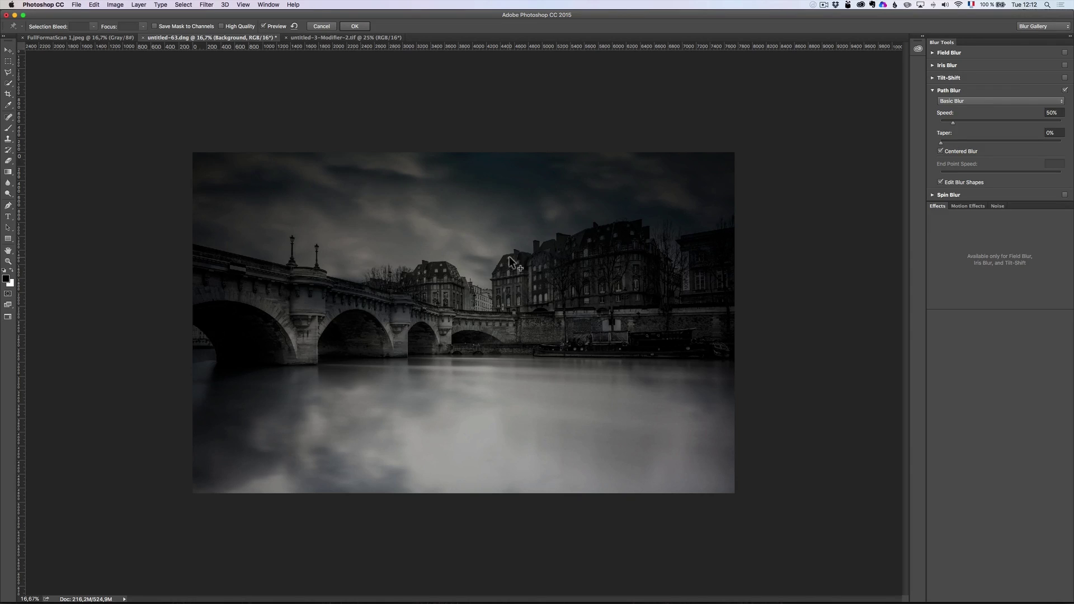
- Turn on the display of edit pins for the blur filter
{"action": "left_click", "coordinate": [245, 5]}
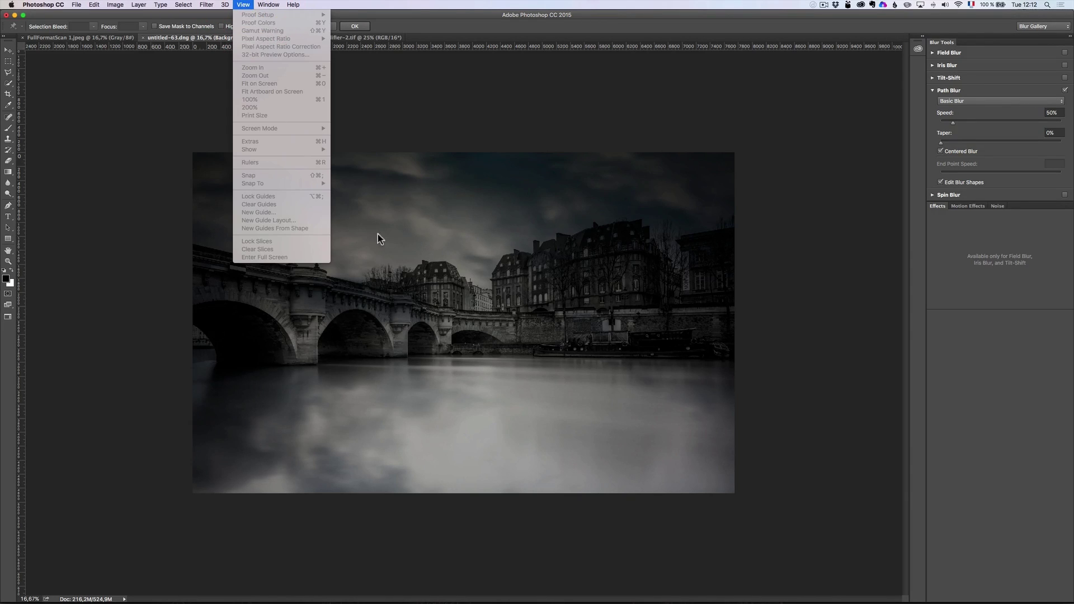
{"action": "left_click", "coordinate": [417, 244]}
{"action": "key", "text": "super+z"}
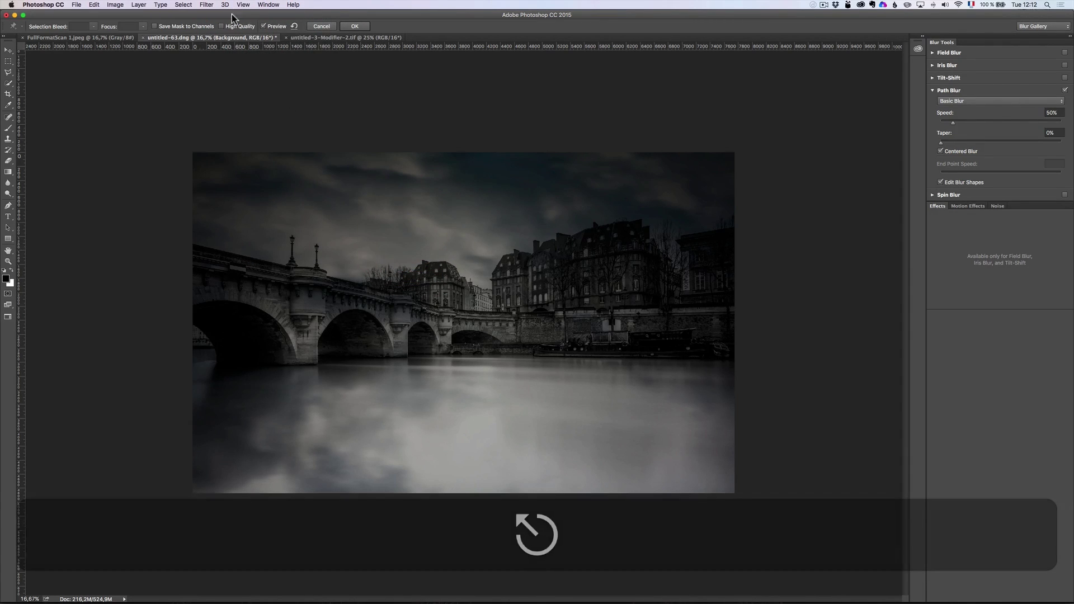
{"action": "left_click_drag", "start_coordinate": [245, 6], "coordinate": [363, 238]}
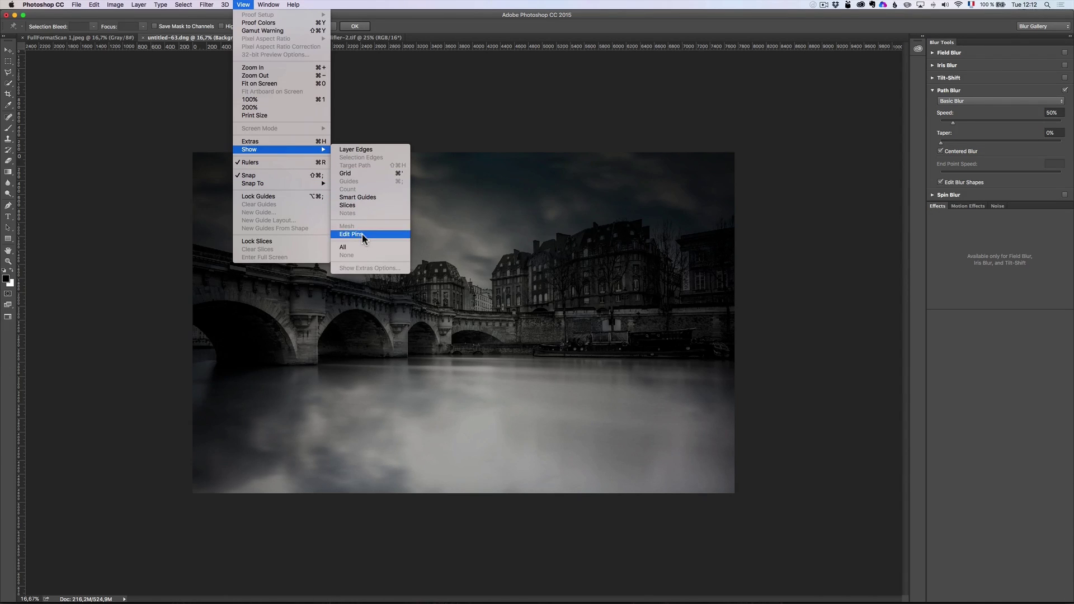
{"action": "key", "text": "shift+space"}
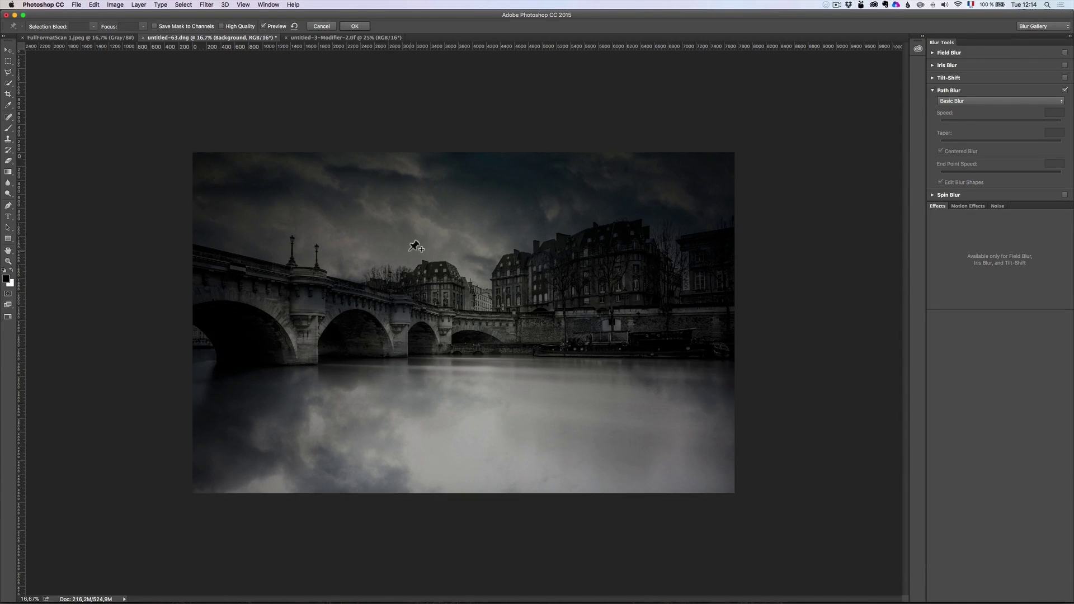
- Draw a four-point curved blur path from the sky above the bridge to the building roofs, and lower its two middle points
{"action": "left_click", "coordinate": [340, 229]}
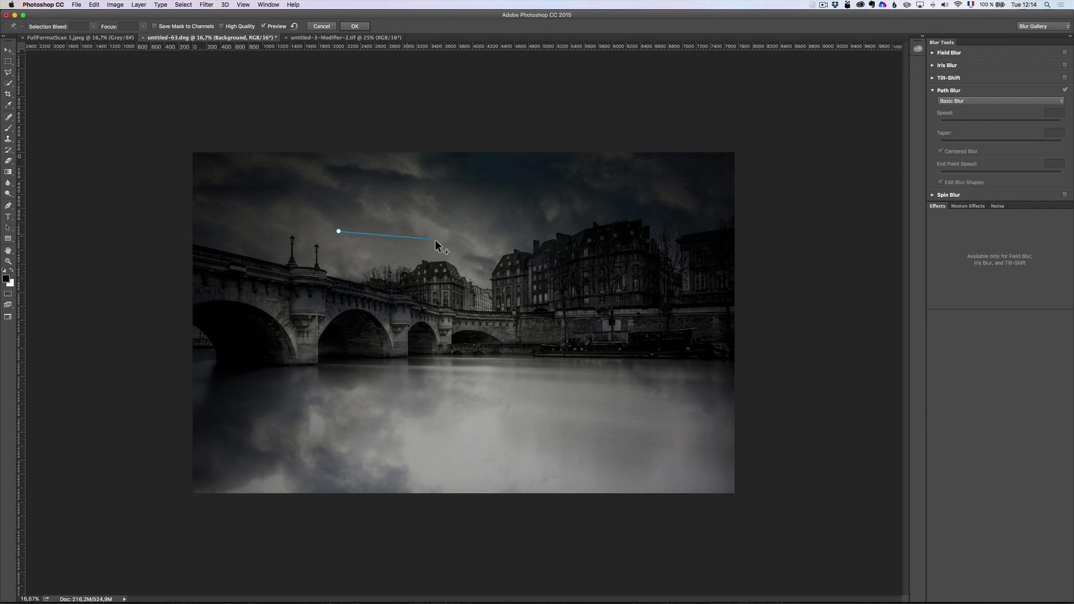
{"action": "left_click", "coordinate": [452, 237]}
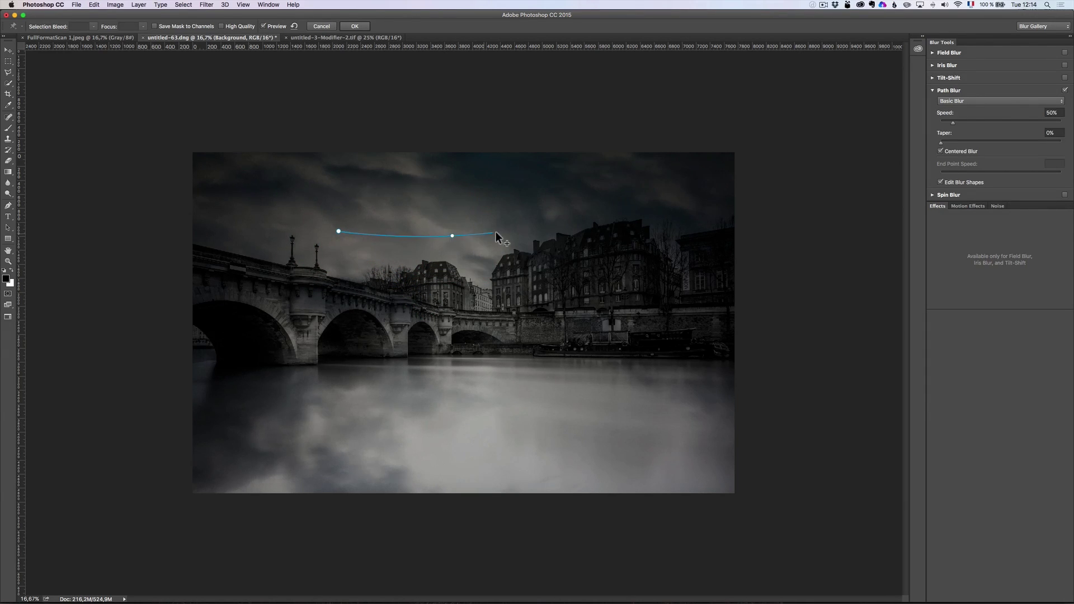
{"action": "left_click", "coordinate": [544, 205]}
{"action": "left_click", "coordinate": [638, 241]}
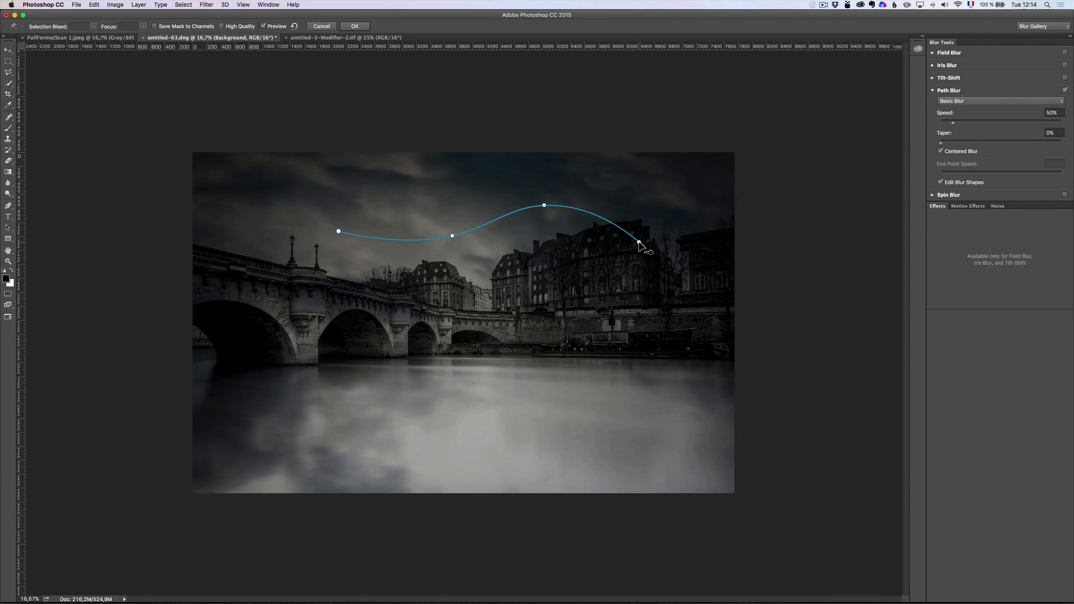
{"action": "key", "text": "Return"}
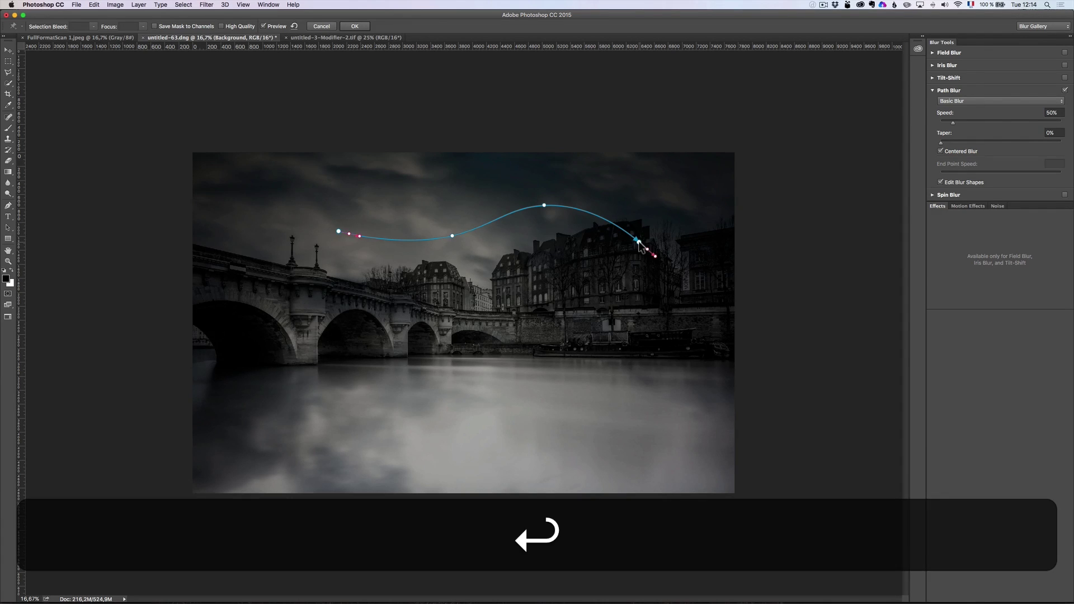
{"action": "left_click_drag", "start_coordinate": [546, 207], "coordinate": [545, 223]}
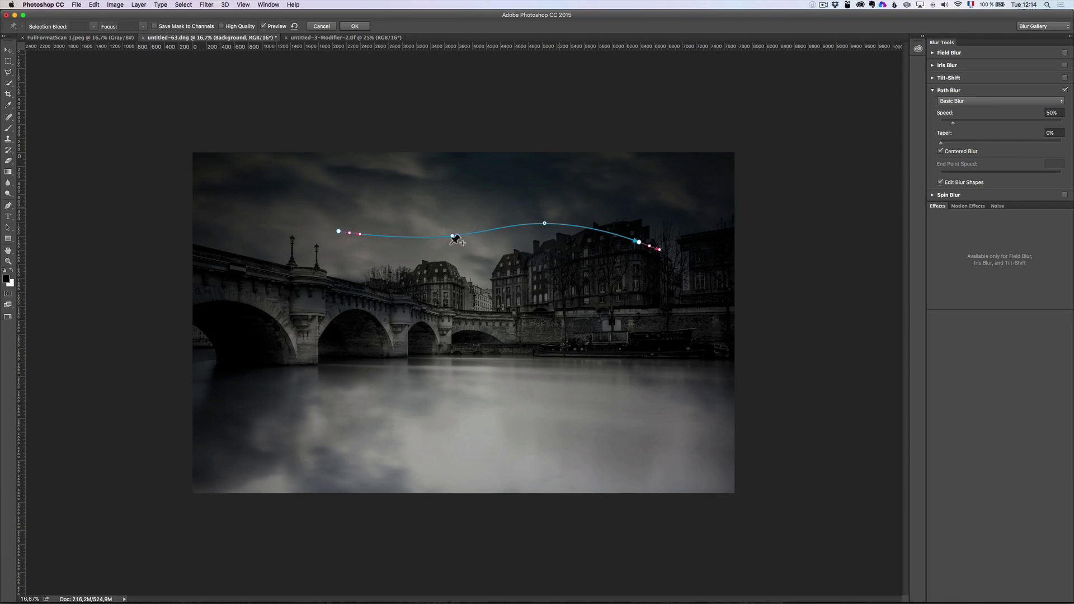
{"action": "left_click_drag", "start_coordinate": [452, 235], "coordinate": [452, 259]}
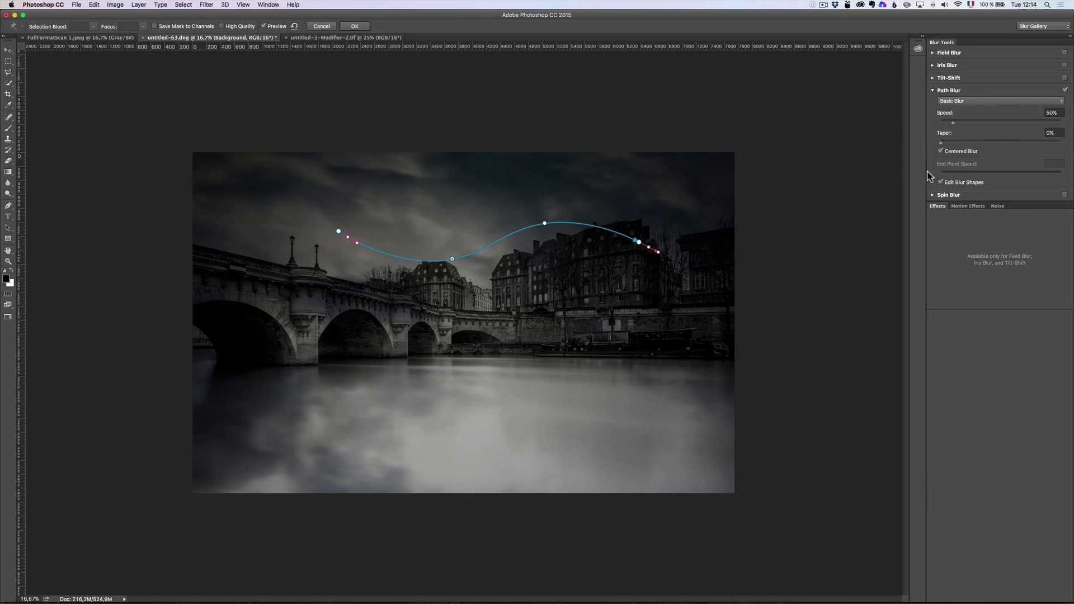
- Try different Path Blur speeds on the curved path, including 162%
{"action": "left_click", "coordinate": [980, 122]}
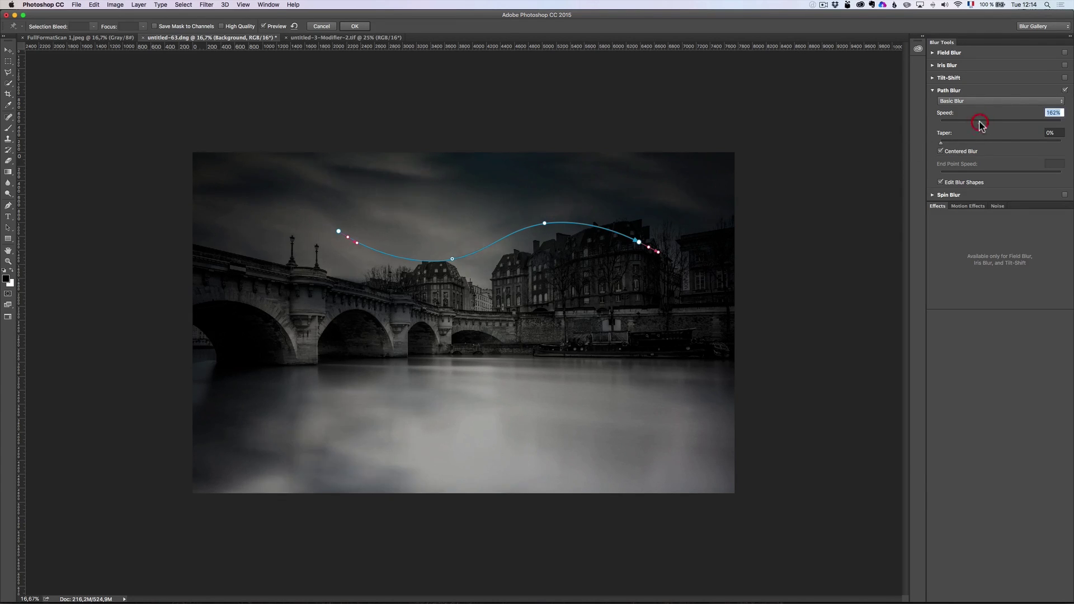
{"action": "left_click", "coordinate": [962, 127]}
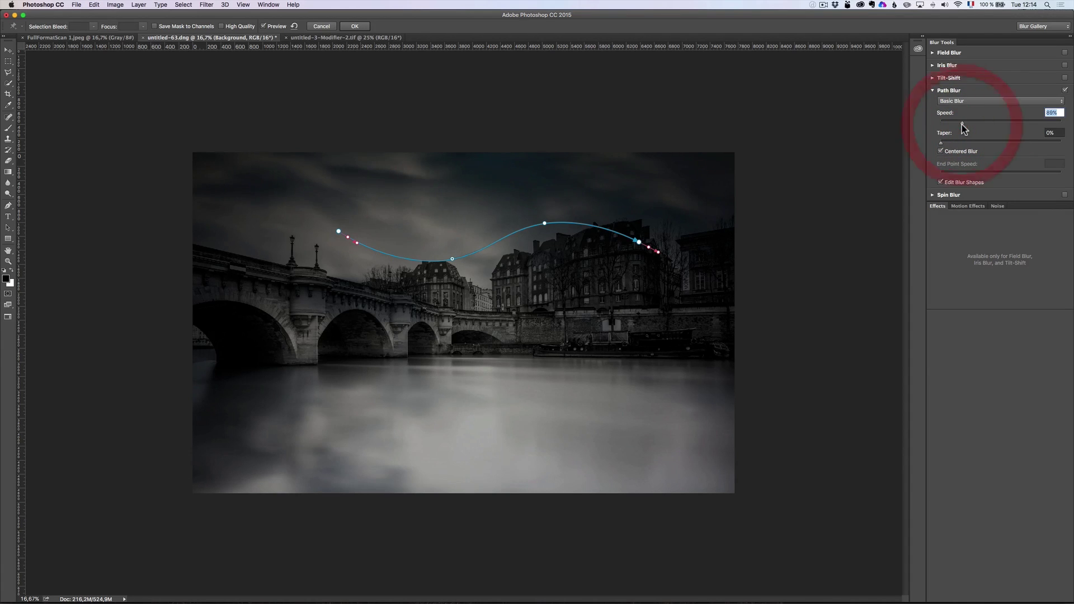
{"action": "left_click", "coordinate": [979, 120]}
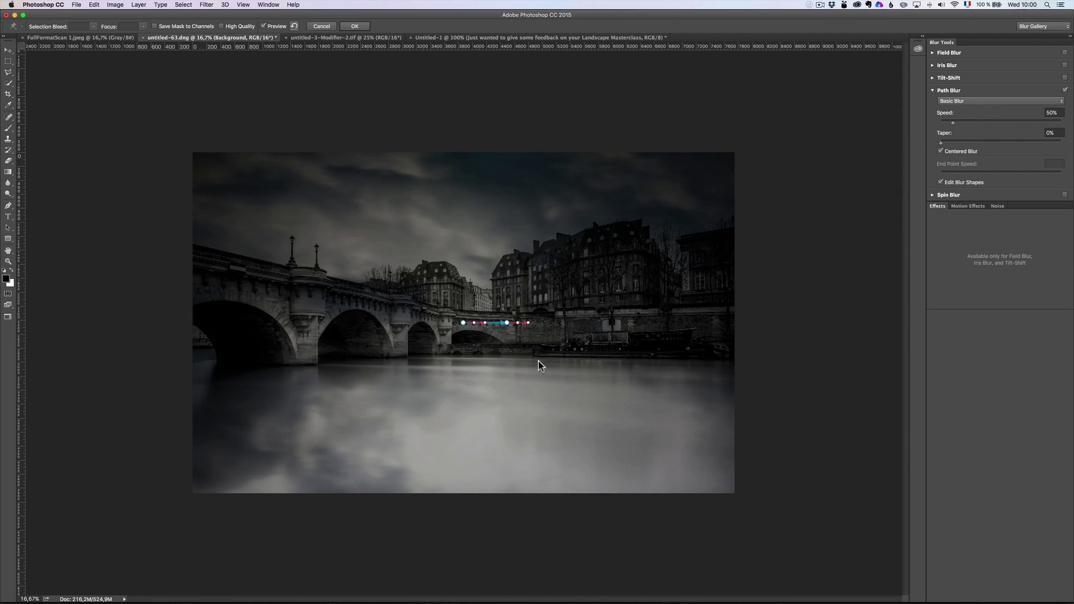
- Reposition the default blur path so it runs upward from the bridge's far end into the sky, and adjust its end blur shape
{"action": "left_click", "coordinate": [508, 323]}
{"action": "left_click_drag", "start_coordinate": [508, 339], "coordinate": [466, 264]}
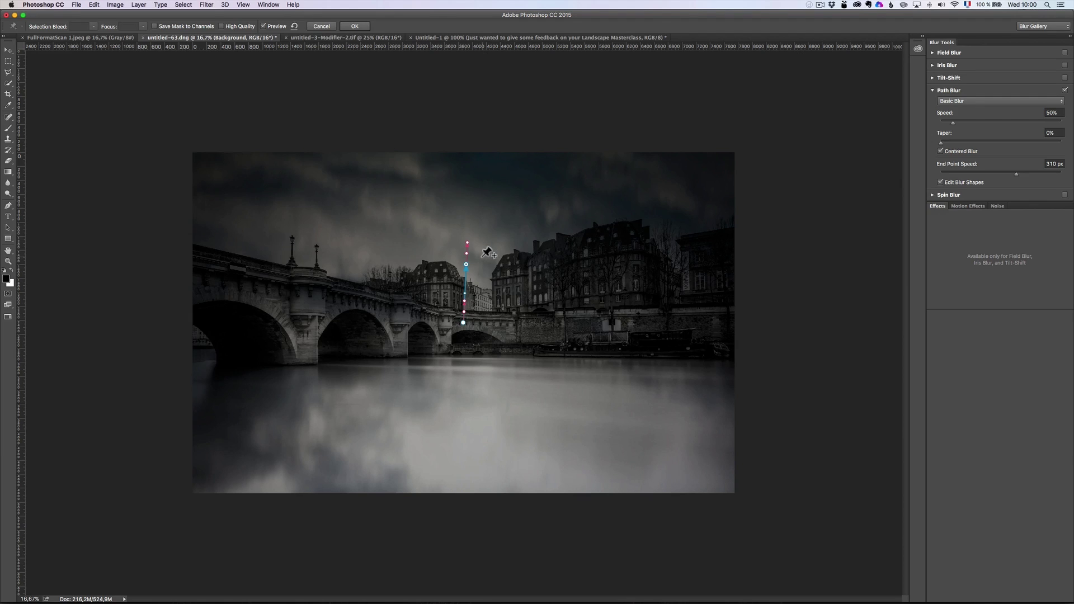
{"action": "left_click_drag", "start_coordinate": [467, 243], "coordinate": [448, 232]}
- Add a three-point blur path in the sky above the bridge, slope it diagonally down toward the buildings, and apply the blur
{"action": "left_click_drag", "start_coordinate": [381, 203], "coordinate": [378, 212]}
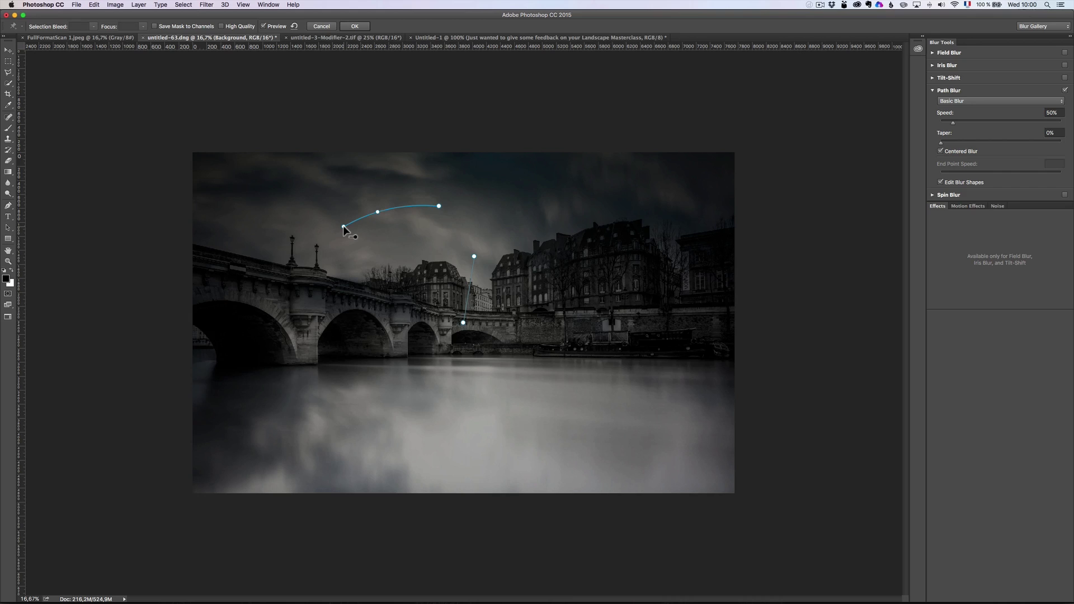
{"action": "key", "text": "Return"}
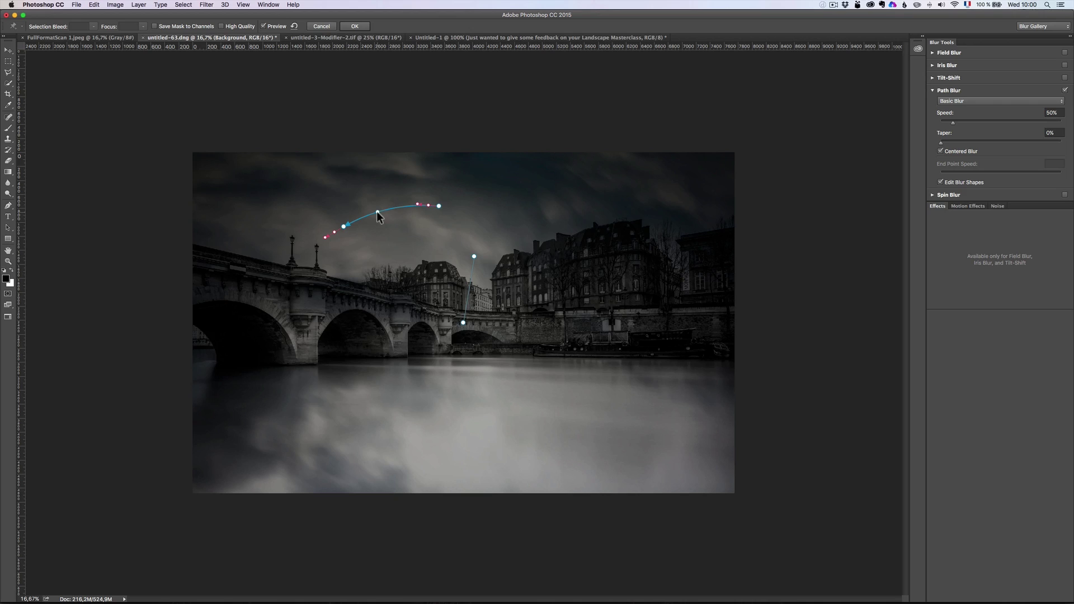
{"action": "left_click_drag", "start_coordinate": [438, 204], "coordinate": [441, 236]}
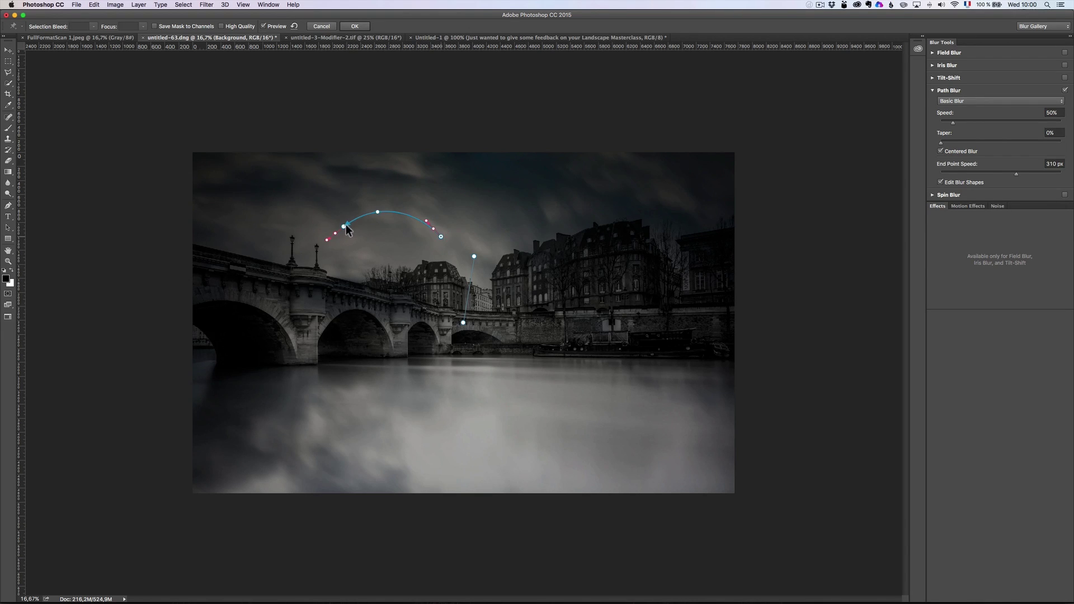
{"action": "left_click_drag", "start_coordinate": [344, 225], "coordinate": [351, 197]}
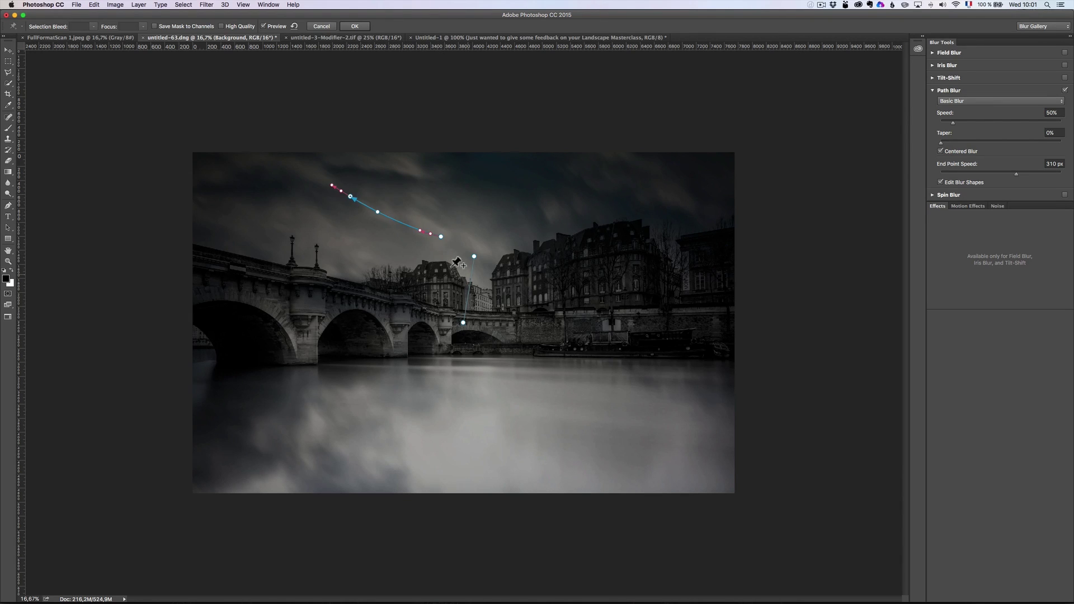
{"action": "mouse_move", "coordinate": [442, 237]}
{"action": "left_mouse_down"}
{"action": "mouse_move", "coordinate": [417, 261]}
{"action": "mouse_move", "coordinate": [471, 261]}
{"action": "left_mouse_up"}
{"action": "left_click", "coordinate": [355, 26]}
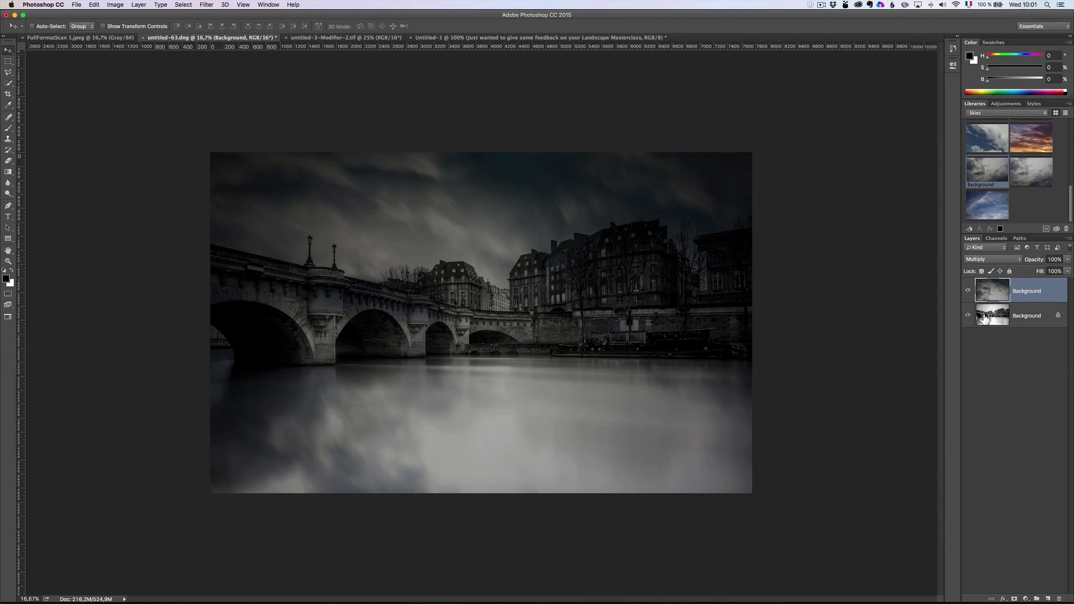
- Compare the photo with and without the sky layer, and lower the layer's opacity to 89%
{"action": "left_click", "coordinate": [968, 291]}
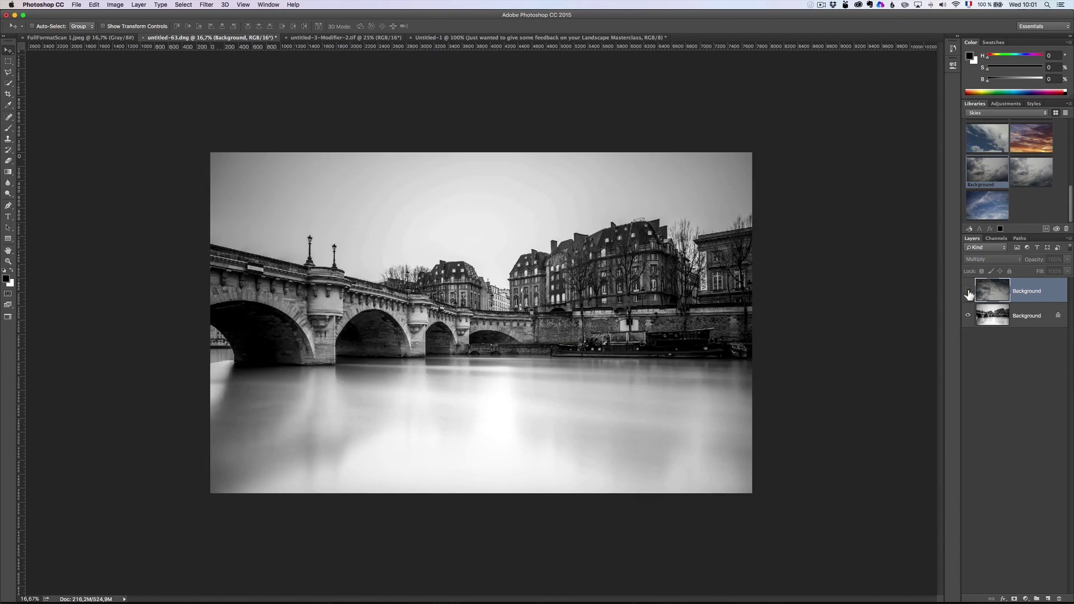
{"action": "left_click", "coordinate": [968, 290]}
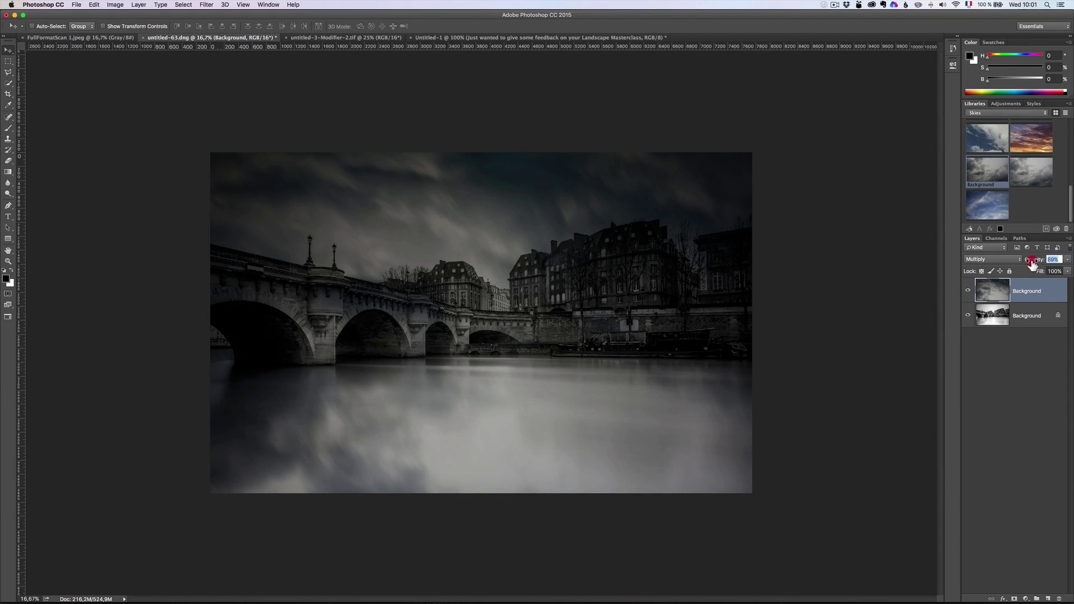
{"action": "left_click_drag", "start_coordinate": [1038, 261], "coordinate": [1032, 263]}
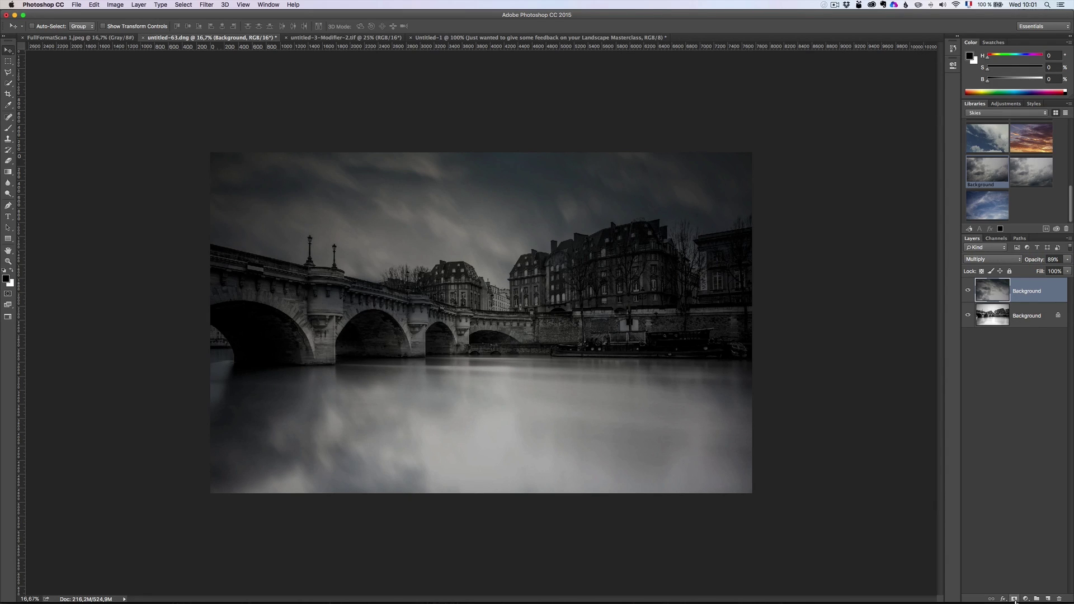
- Add a white layer mask to the sky layer
{"action": "key", "text": "alt"}
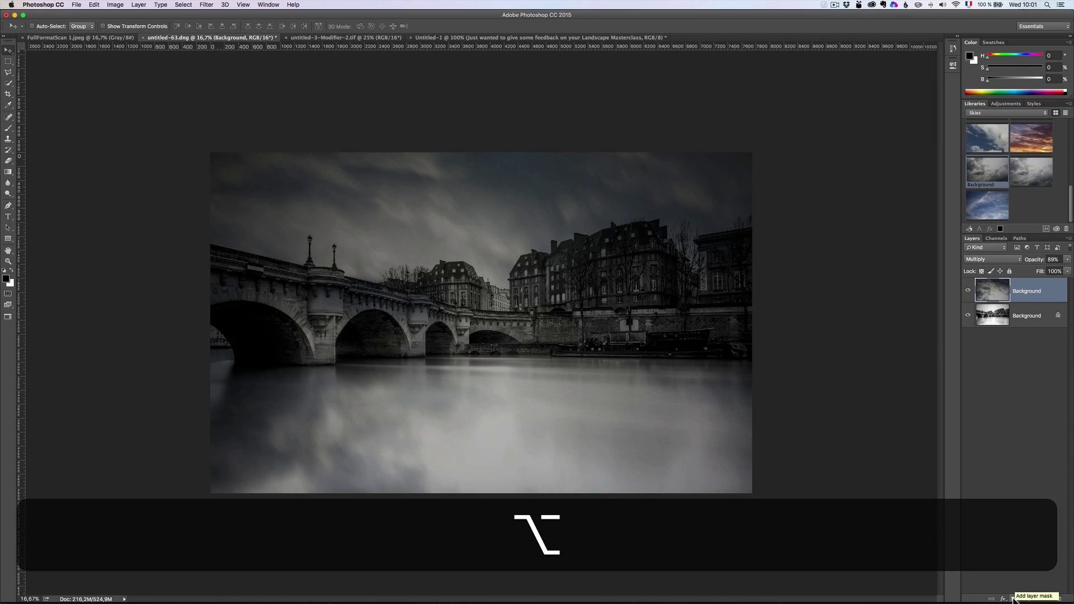
{"action": "key", "text": "ctrl"}
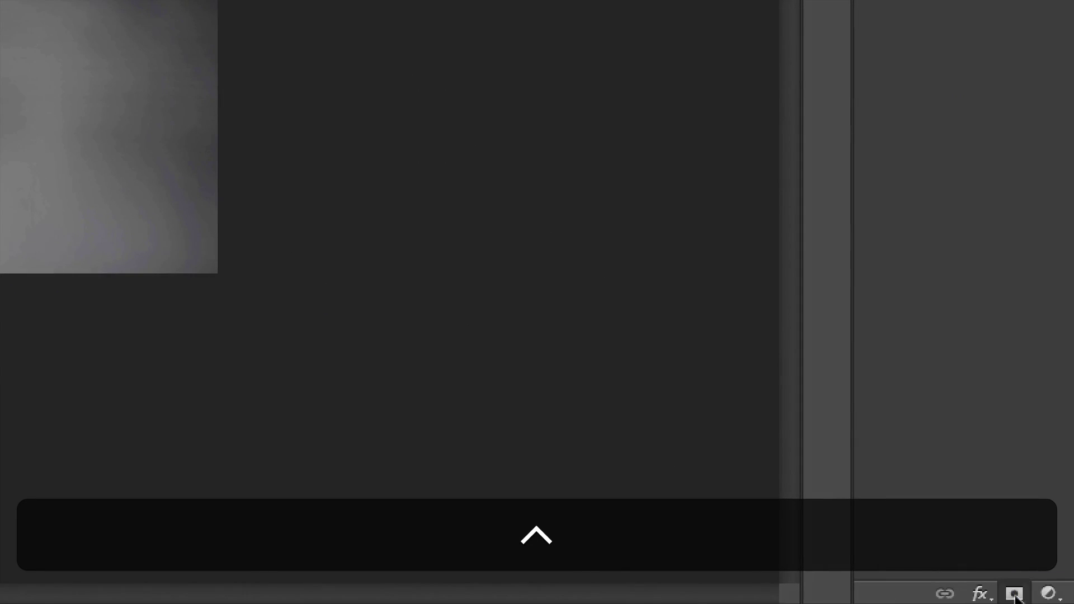
{"action": "key", "text": "alt"}
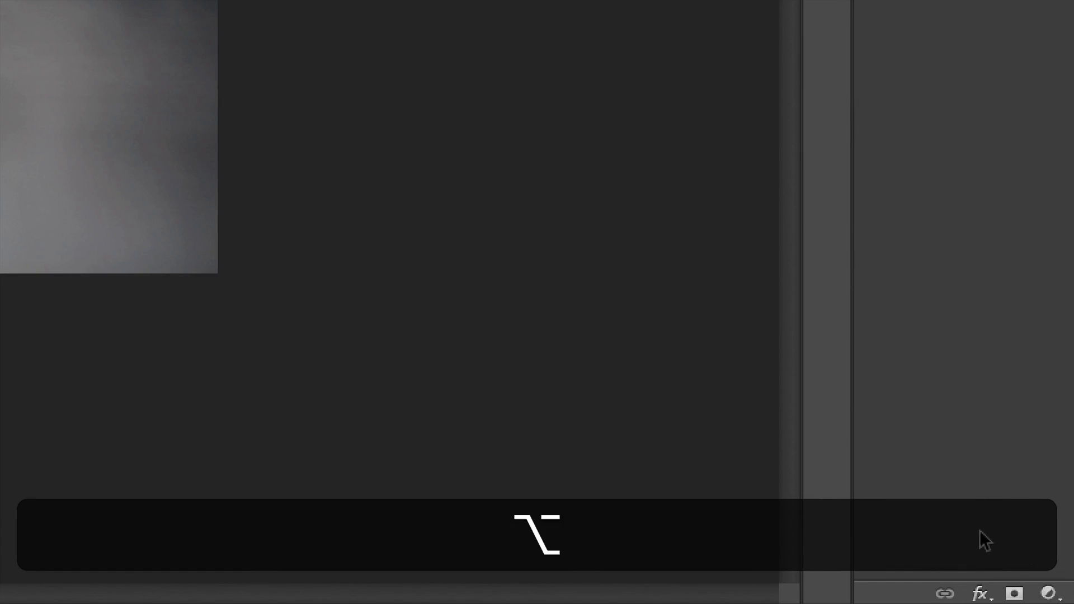
{"action": "key", "text": "ctrl"}
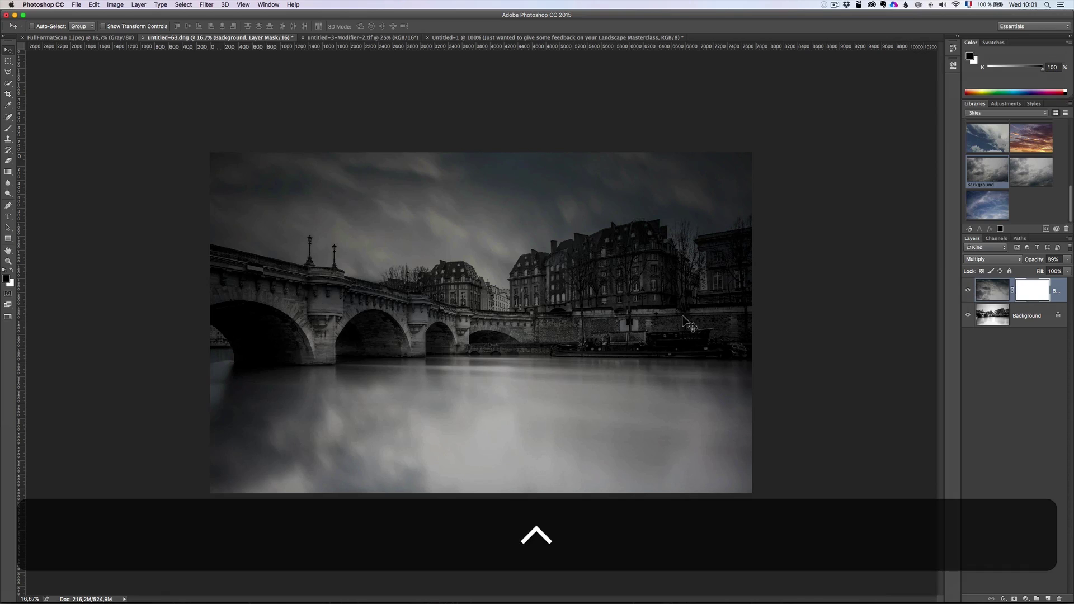
- Paint black on the sky layer's mask over the water and buildings with a large brush at 0% hardness and 38% opacity
{"action": "key", "text": "b"}
{"action": "right_click", "coordinate": [550, 346]}
{"action": "left_click_drag", "start_coordinate": [601, 390], "coordinate": [573, 391]}
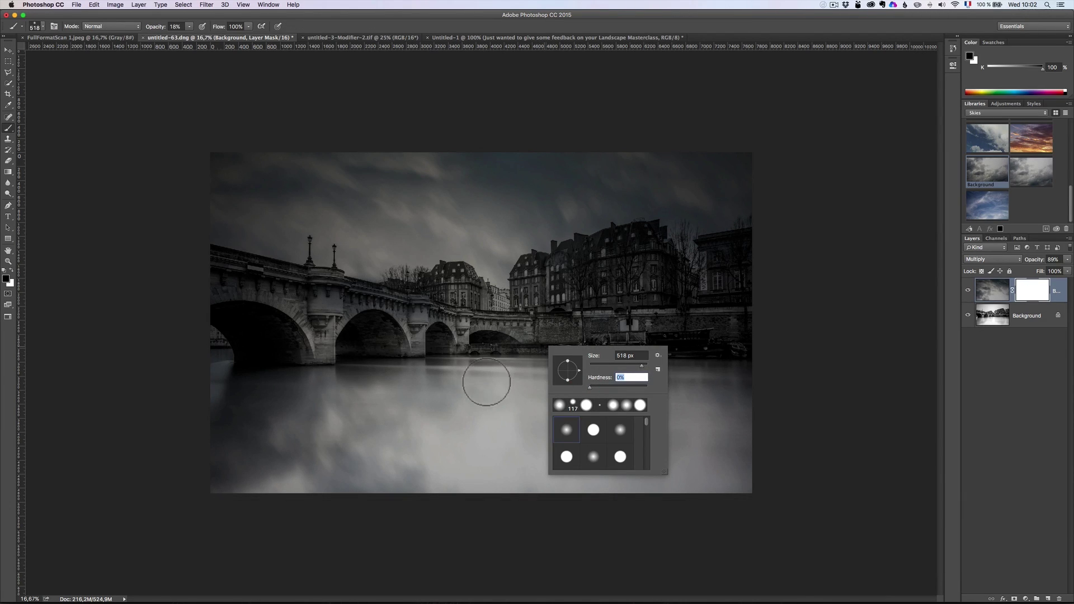
{"action": "left_click_drag", "start_coordinate": [445, 409], "coordinate": [462, 410]}
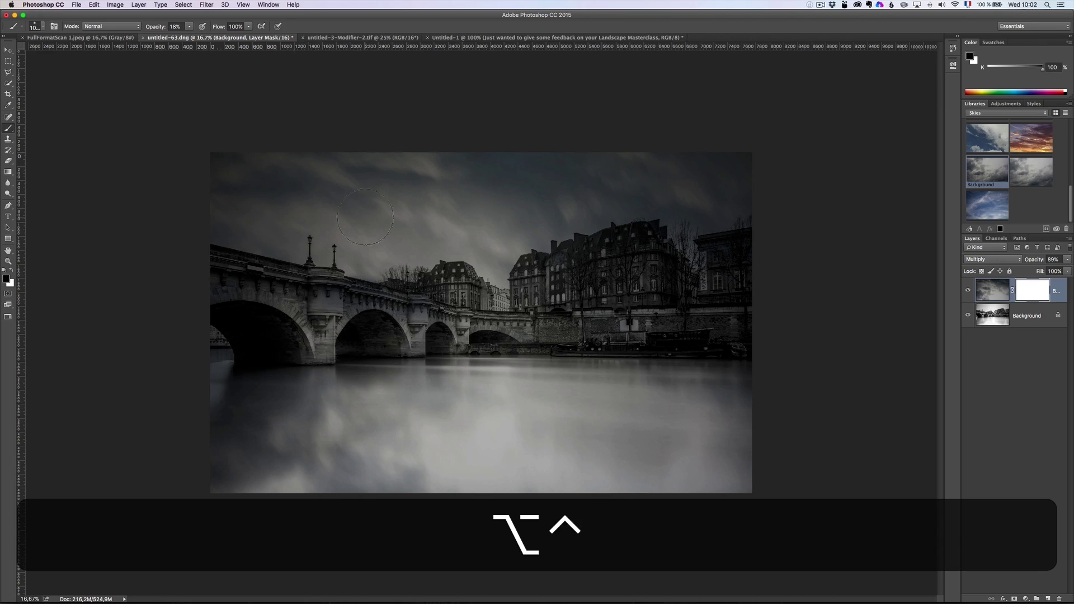
{"action": "left_click_drag", "start_coordinate": [154, 31], "coordinate": [162, 31]}
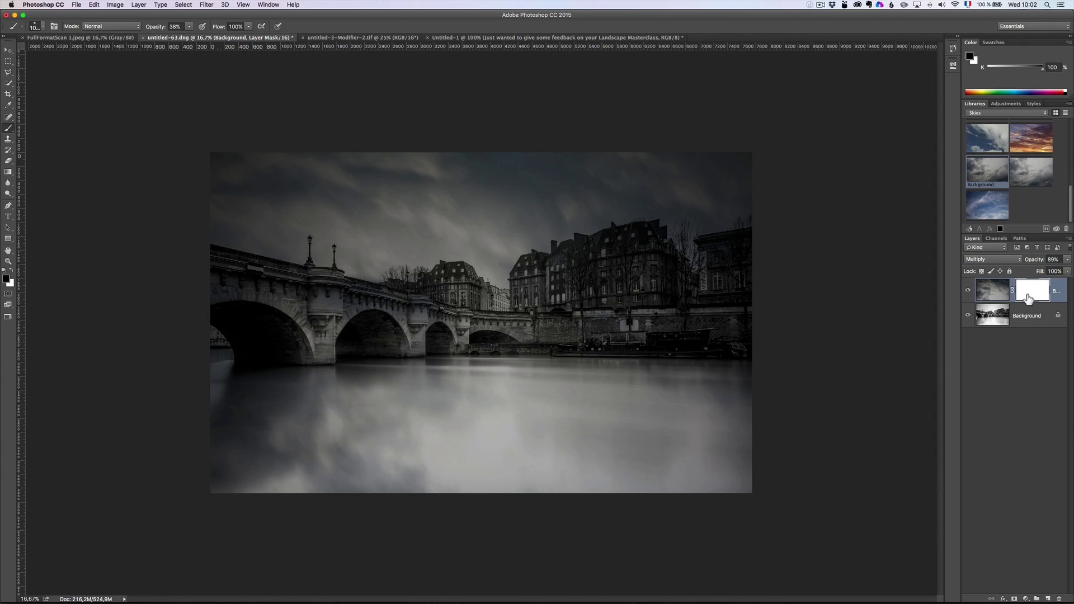
{"action": "mouse_move", "coordinate": [722, 391]}
{"action": "left_mouse_down"}
{"action": "mouse_move", "coordinate": [247, 373]}
{"action": "mouse_move", "coordinate": [806, 396]}
{"action": "mouse_move", "coordinate": [785, 440]}
{"action": "mouse_move", "coordinate": [171, 409]}
{"action": "mouse_move", "coordinate": [324, 446]}
{"action": "mouse_move", "coordinate": [779, 467]}
{"action": "mouse_move", "coordinate": [509, 481]}
{"action": "mouse_move", "coordinate": [183, 474]}
{"action": "mouse_move", "coordinate": [207, 390]}
{"action": "mouse_move", "coordinate": [295, 379]}
{"action": "mouse_move", "coordinate": [781, 400]}
{"action": "left_mouse_up"}
{"action": "mouse_move", "coordinate": [594, 291]}
{"action": "left_mouse_down"}
{"action": "mouse_move", "coordinate": [639, 290]}
{"action": "mouse_move", "coordinate": [652, 266]}
{"action": "mouse_move", "coordinate": [638, 264]}
{"action": "mouse_move", "coordinate": [665, 317]}
{"action": "mouse_move", "coordinate": [723, 262]}
{"action": "mouse_move", "coordinate": [734, 279]}
{"action": "mouse_move", "coordinate": [675, 324]}
{"action": "mouse_move", "coordinate": [534, 281]}
{"action": "mouse_move", "coordinate": [541, 325]}
{"action": "mouse_move", "coordinate": [199, 318]}
{"action": "mouse_move", "coordinate": [308, 306]}
{"action": "mouse_move", "coordinate": [48, 288]}
{"action": "mouse_move", "coordinate": [147, 315]}
{"action": "mouse_move", "coordinate": [469, 367]}
{"action": "mouse_move", "coordinate": [583, 340]}
{"action": "mouse_move", "coordinate": [929, 351]}
{"action": "left_mouse_up"}
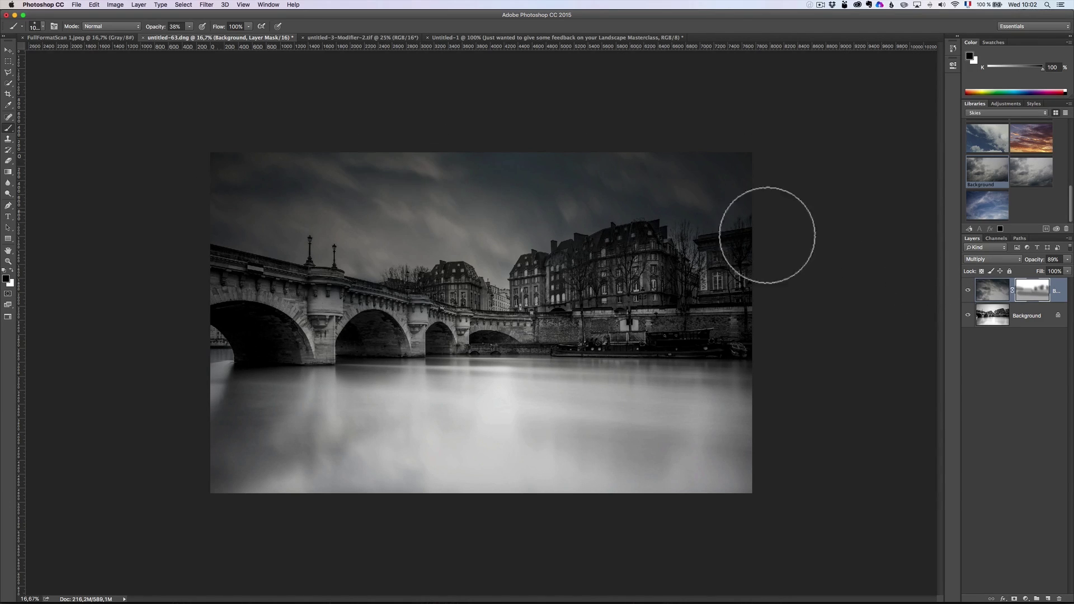
- Add a Black & White adjustment layer, darken its Blues by sampling the sky, and compare the image with and without it
{"action": "left_click", "coordinate": [1025, 598]}
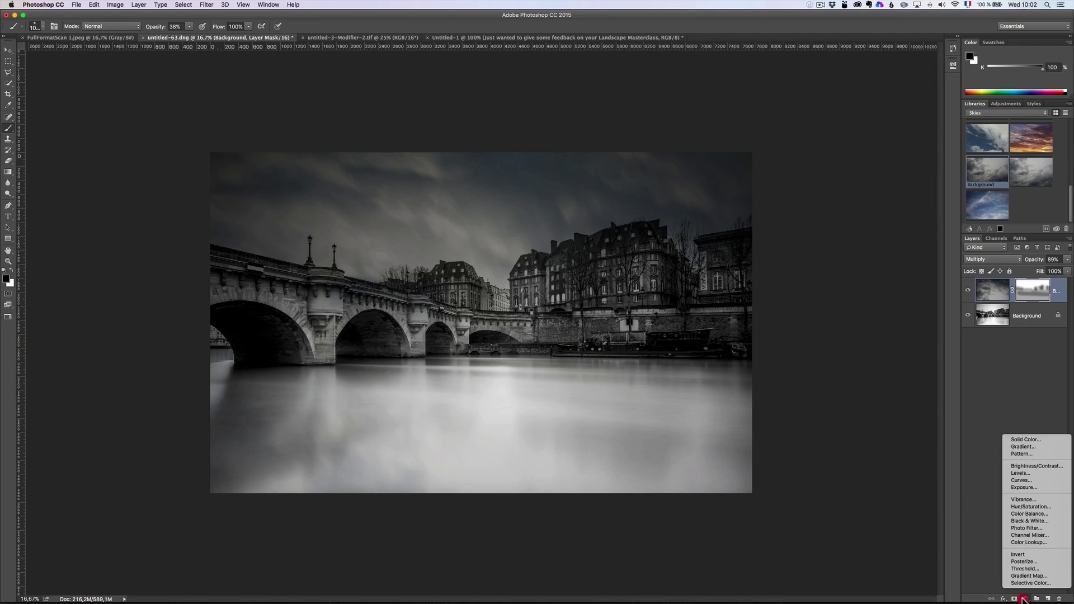
{"action": "left_click", "coordinate": [1030, 521]}
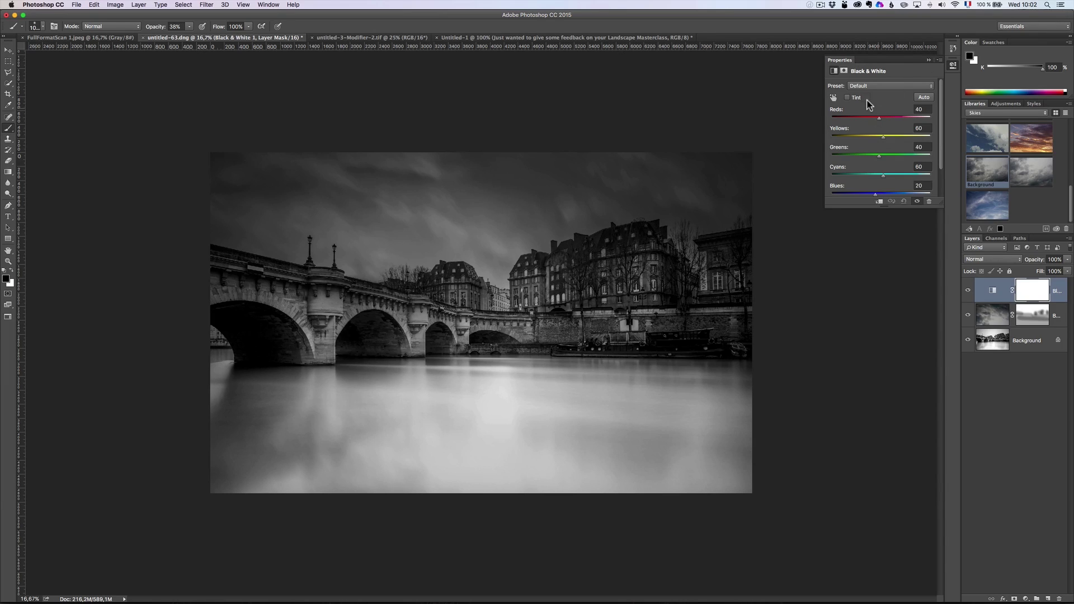
{"action": "left_click", "coordinate": [833, 98]}
{"action": "mouse_move", "coordinate": [540, 180]}
{"action": "left_mouse_down"}
{"action": "mouse_move", "coordinate": [509, 192]}
{"action": "mouse_move", "coordinate": [542, 192]}
{"action": "mouse_move", "coordinate": [528, 193]}
{"action": "left_mouse_up"}
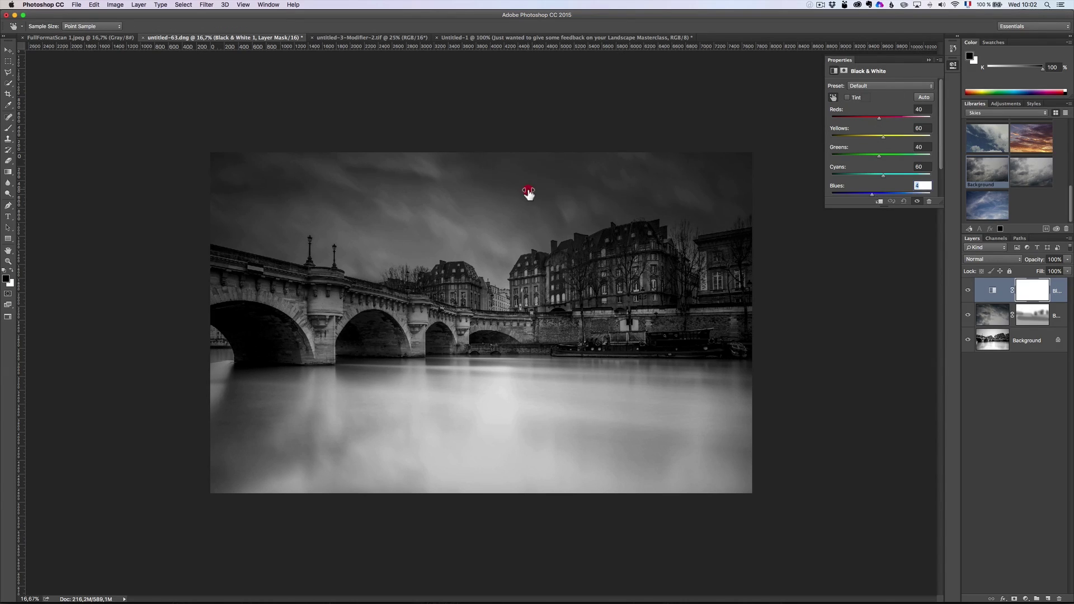
{"action": "left_click", "coordinate": [927, 60]}
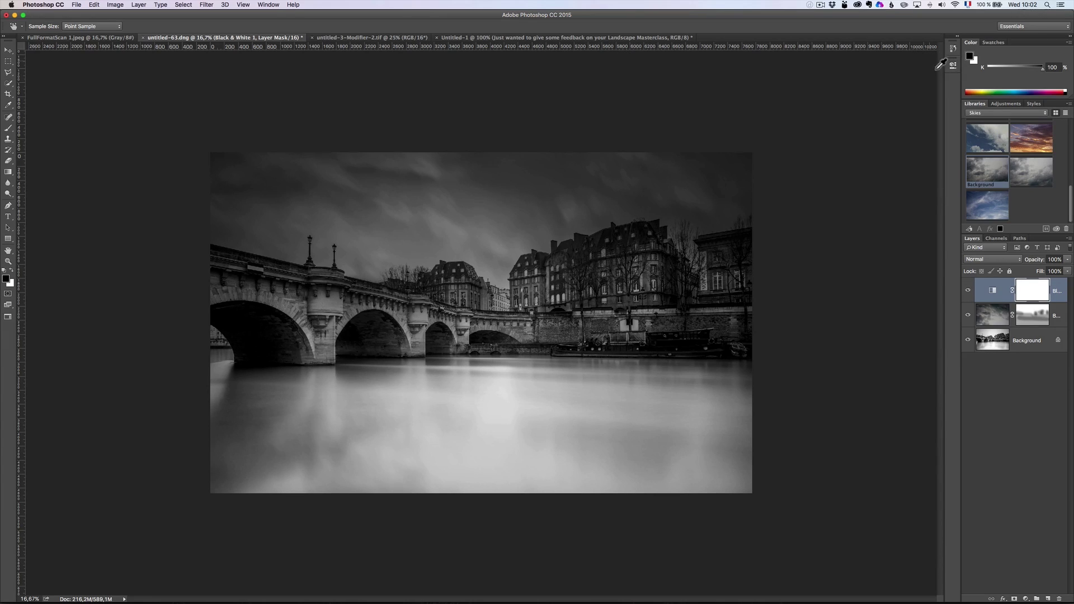
{"action": "left_click", "coordinate": [968, 290]}
{"action": "left_click", "coordinate": [968, 290]}
- Compare the photo with and without the sky layer at 77% opacity, and set the layer's opacity to 90%
{"action": "left_click", "coordinate": [987, 316]}
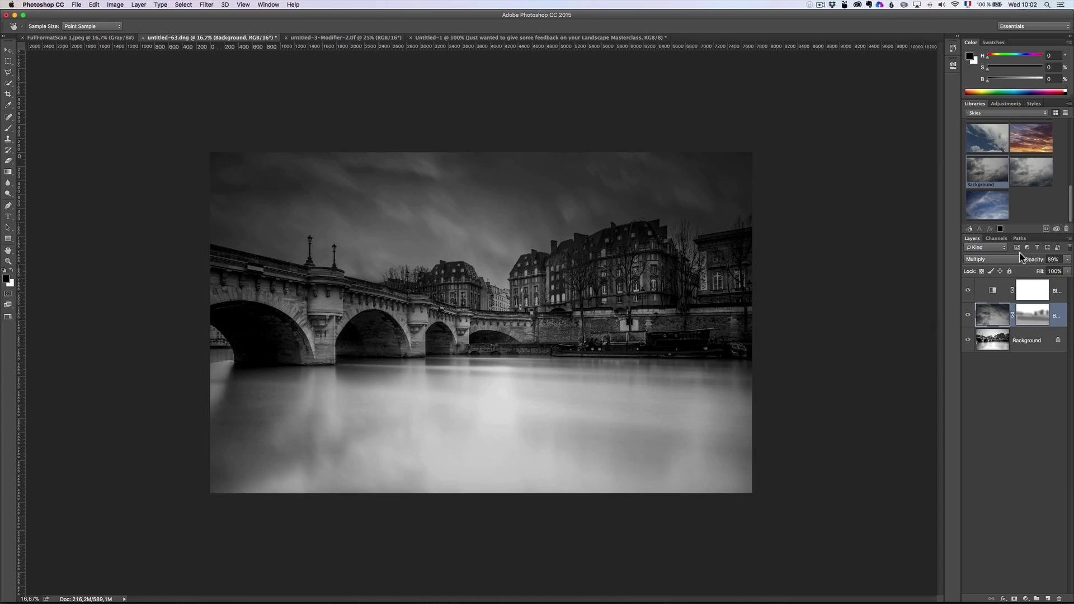
{"action": "left_click_drag", "start_coordinate": [1039, 262], "coordinate": [1032, 263]}
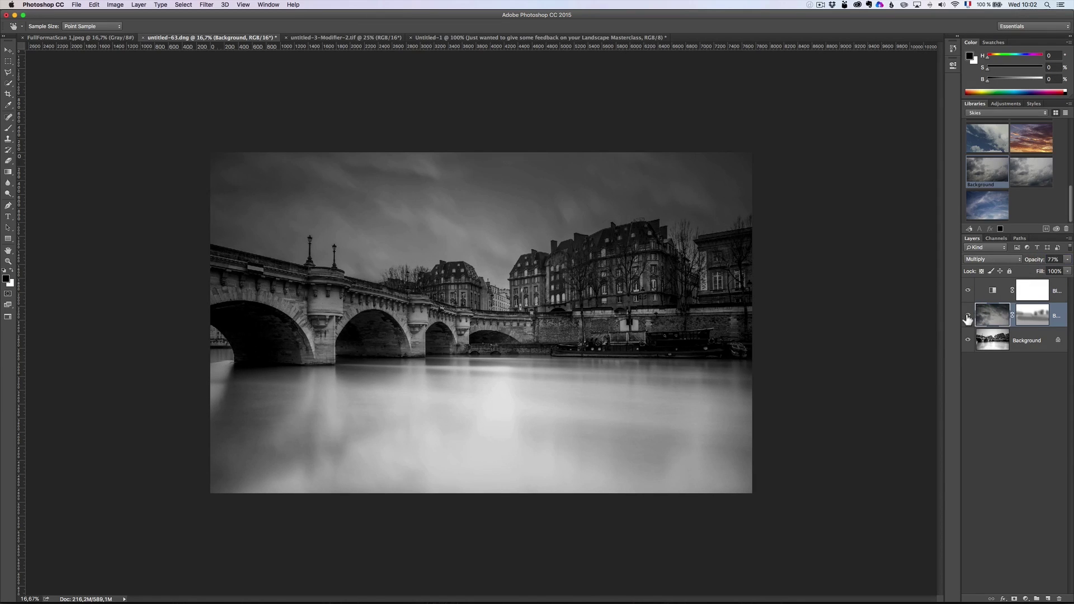
{"action": "left_click", "coordinate": [968, 316]}
{"action": "left_click", "coordinate": [968, 317]}
{"action": "left_click", "coordinate": [968, 317]}
{"action": "left_click", "coordinate": [968, 317]}
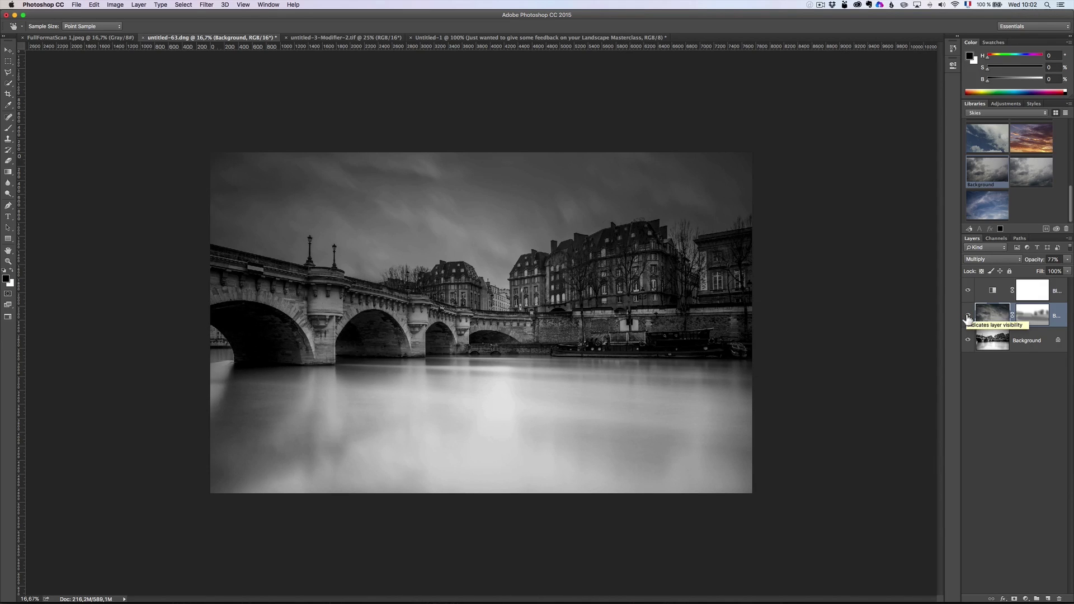
{"action": "left_click", "coordinate": [968, 317]}
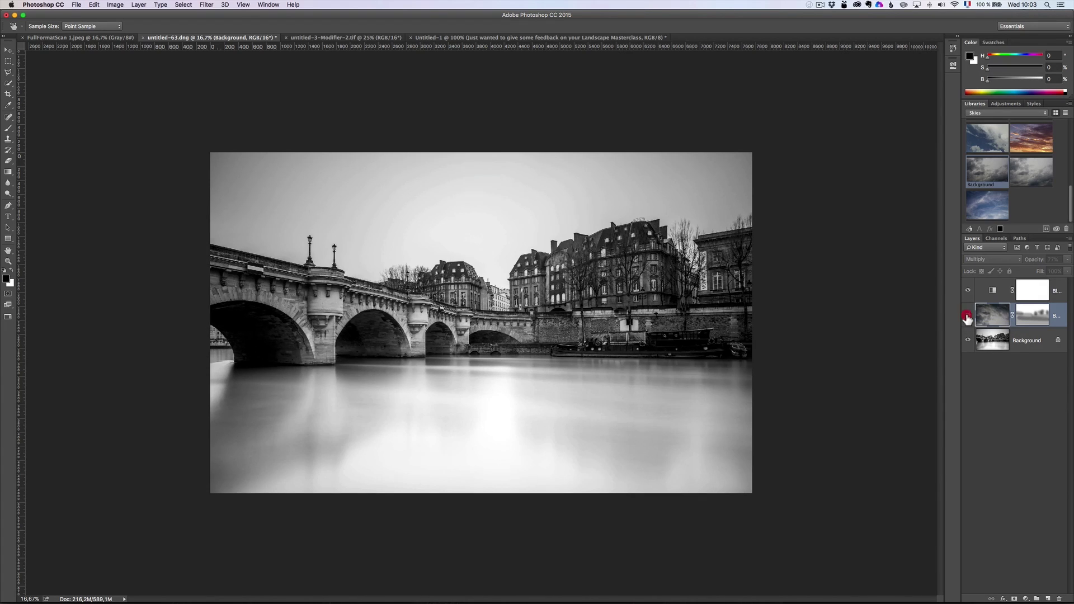
{"action": "left_click", "coordinate": [967, 317]}
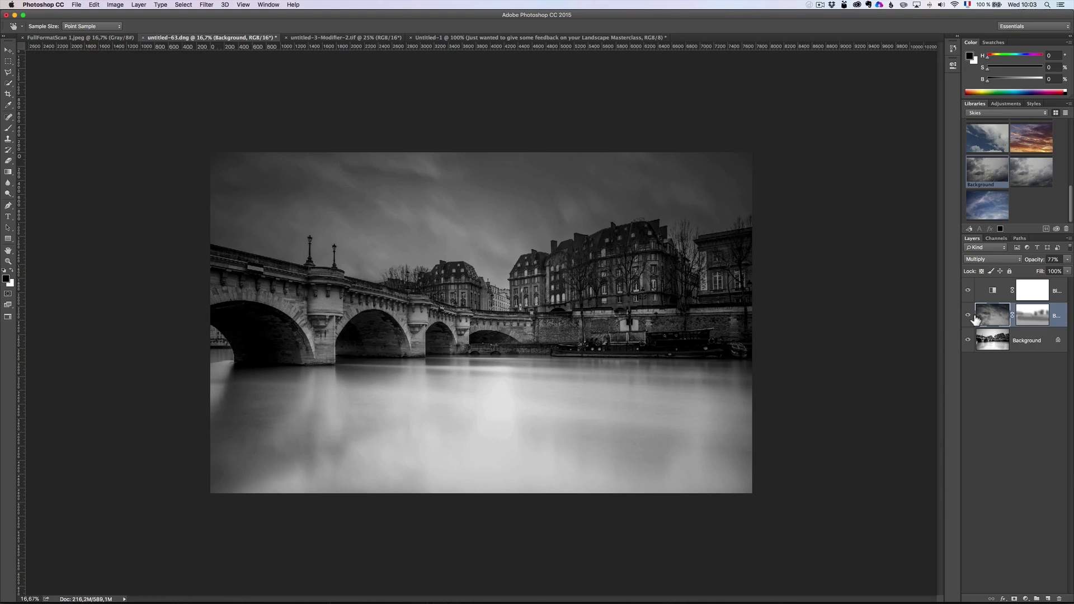
{"action": "left_click_drag", "start_coordinate": [1034, 263], "coordinate": [1038, 261]}
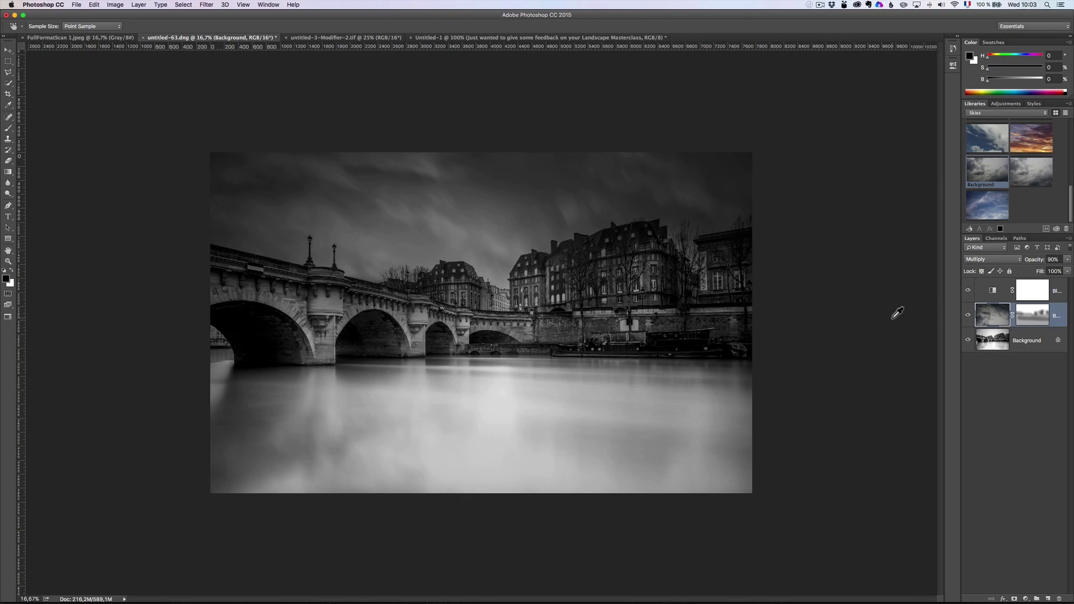
- Close the bridge photo, save its changes, and return to Lightroom
{"action": "left_click", "coordinate": [79, 5]}
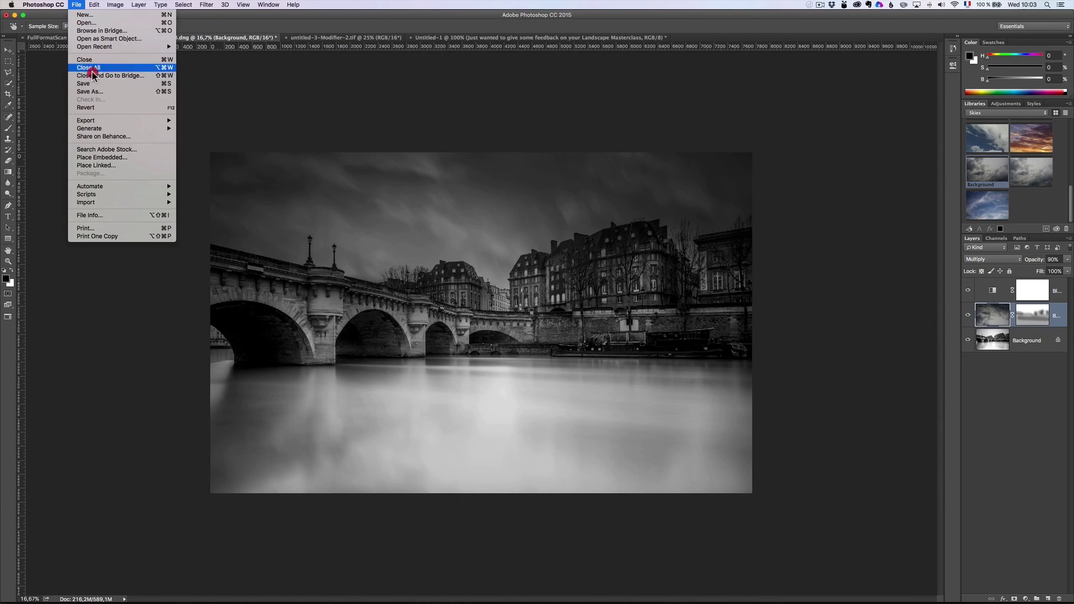
{"action": "left_click", "coordinate": [97, 60]}
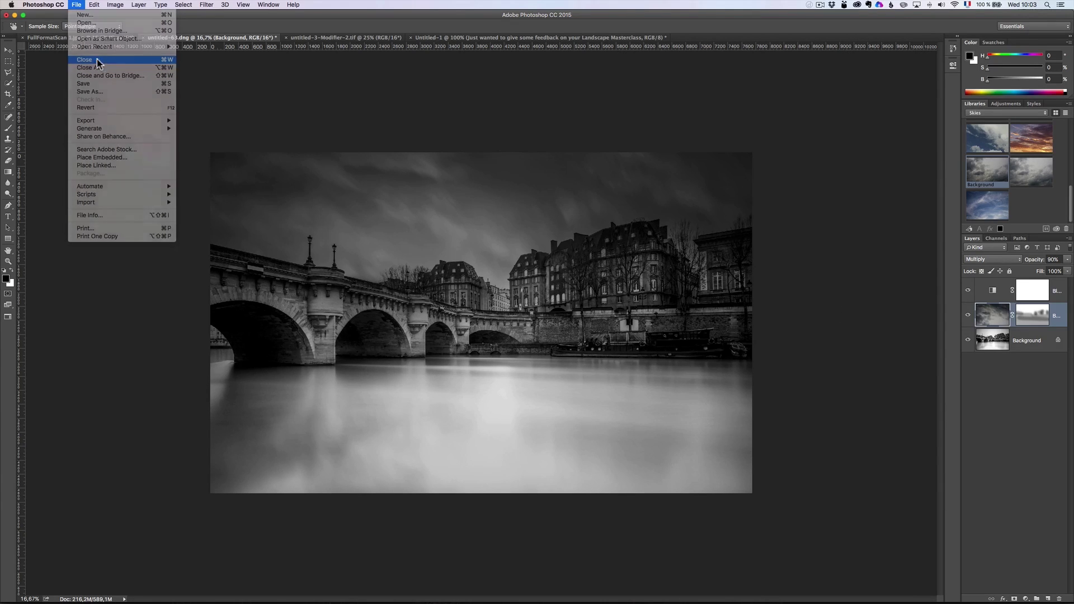
{"action": "left_click", "coordinate": [615, 196]}
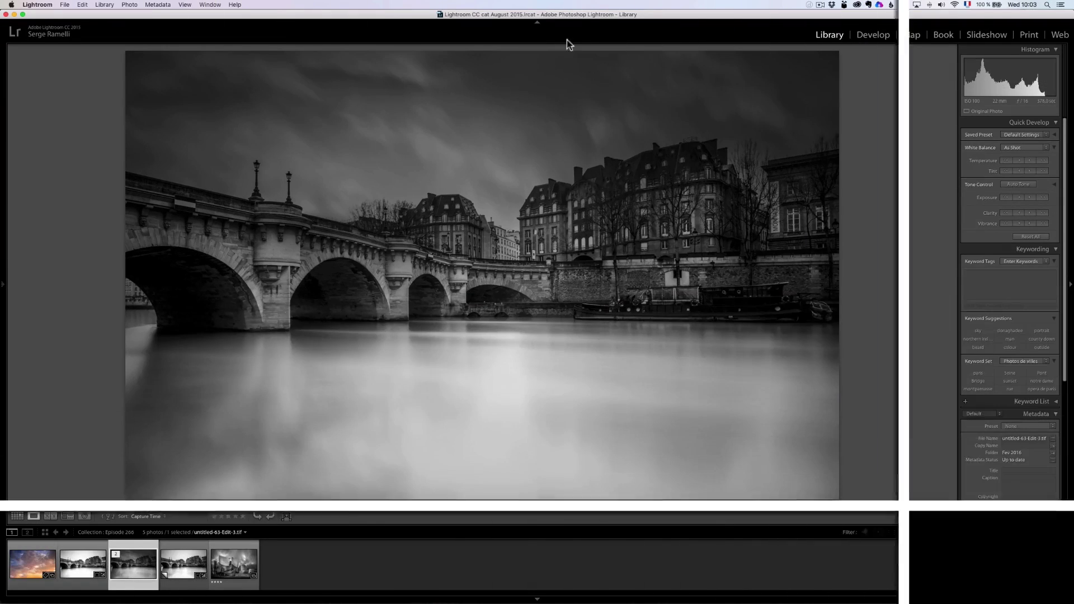
- Develop the edited bridge photo in Lightroom with Shadows at +53 and Blacks at -40
{"action": "left_click", "coordinate": [870, 36]}
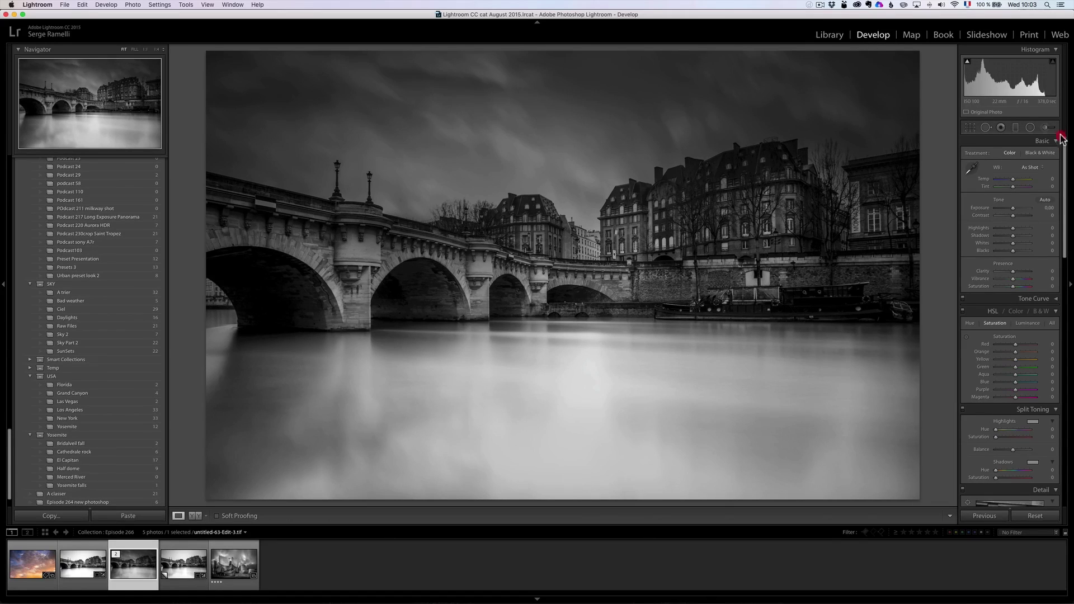
{"action": "left_click", "coordinate": [3, 286]}
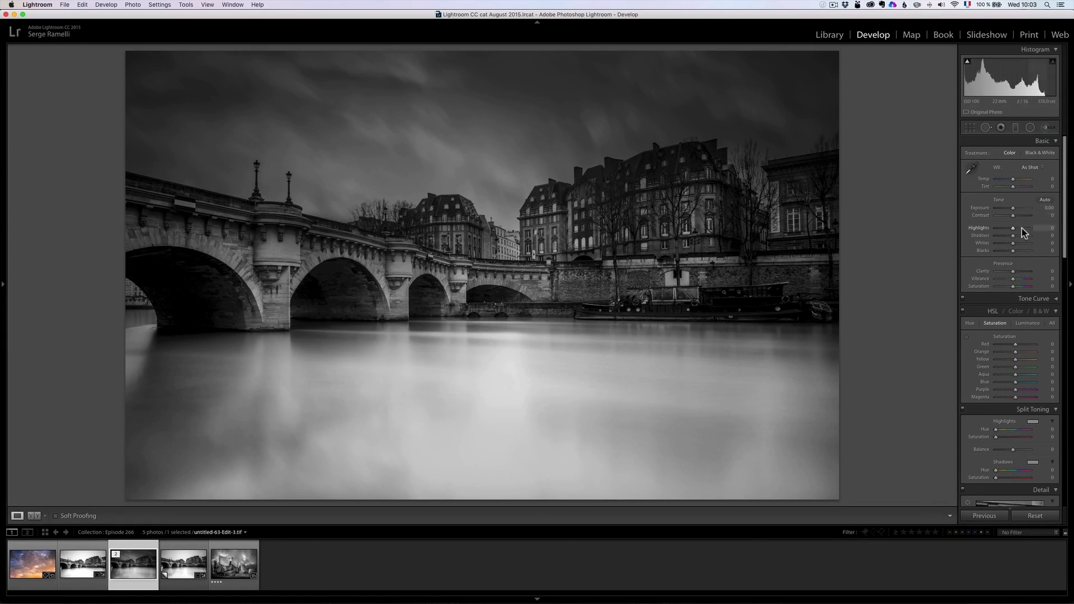
{"action": "left_click_drag", "start_coordinate": [1025, 237], "coordinate": [1005, 249]}
{"action": "left_click", "coordinate": [1005, 247]}
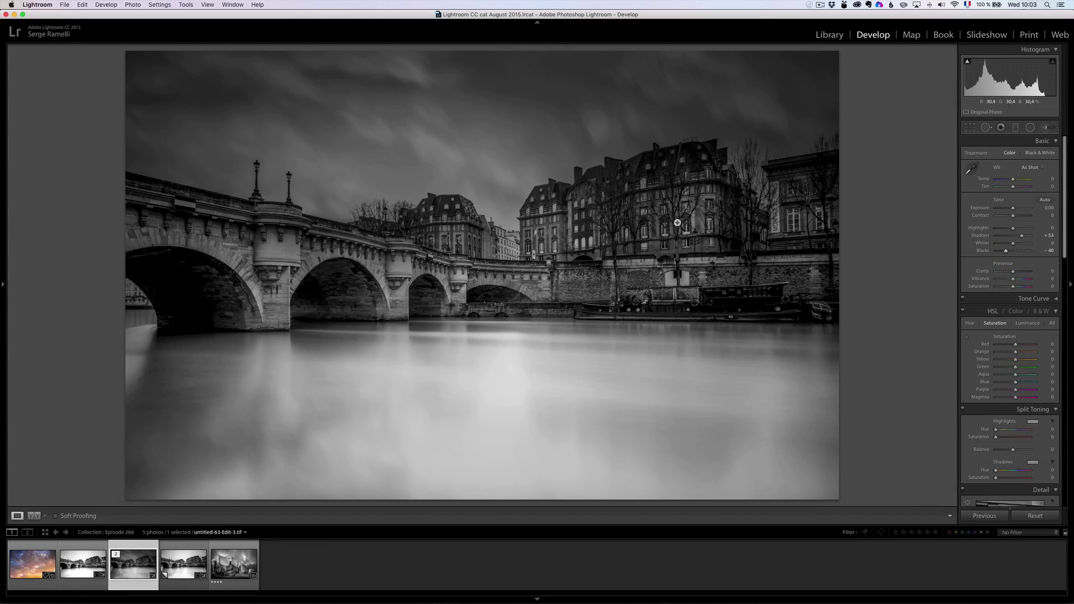
- Paint a 0.91-exposure Adjustment Brush over the buildings, the bridge and the sky to brighten them
{"action": "left_click", "coordinate": [1046, 129]}
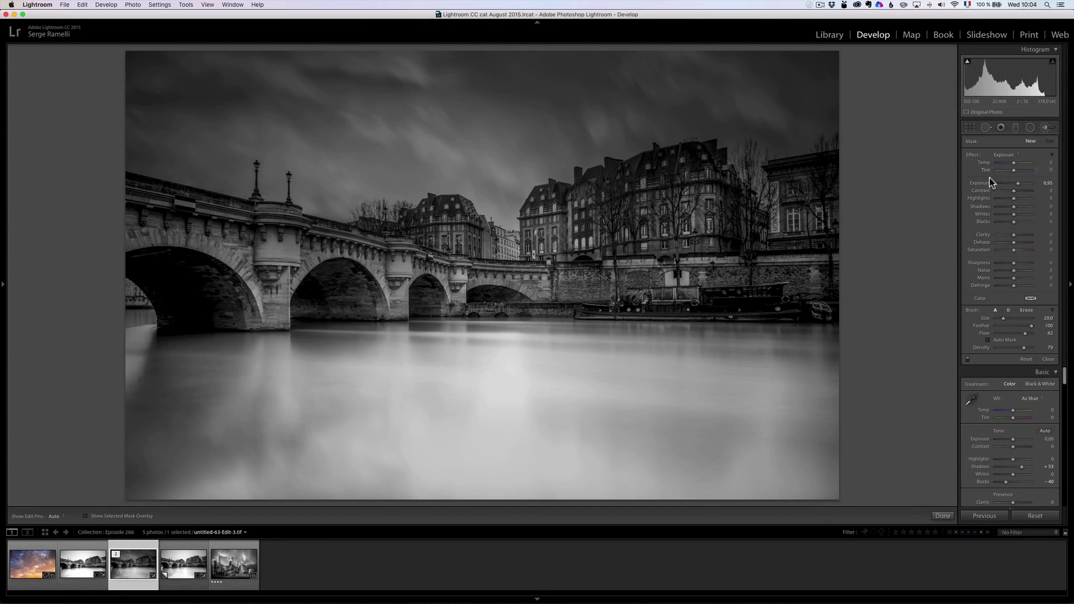
{"action": "left_click", "coordinate": [738, 249]}
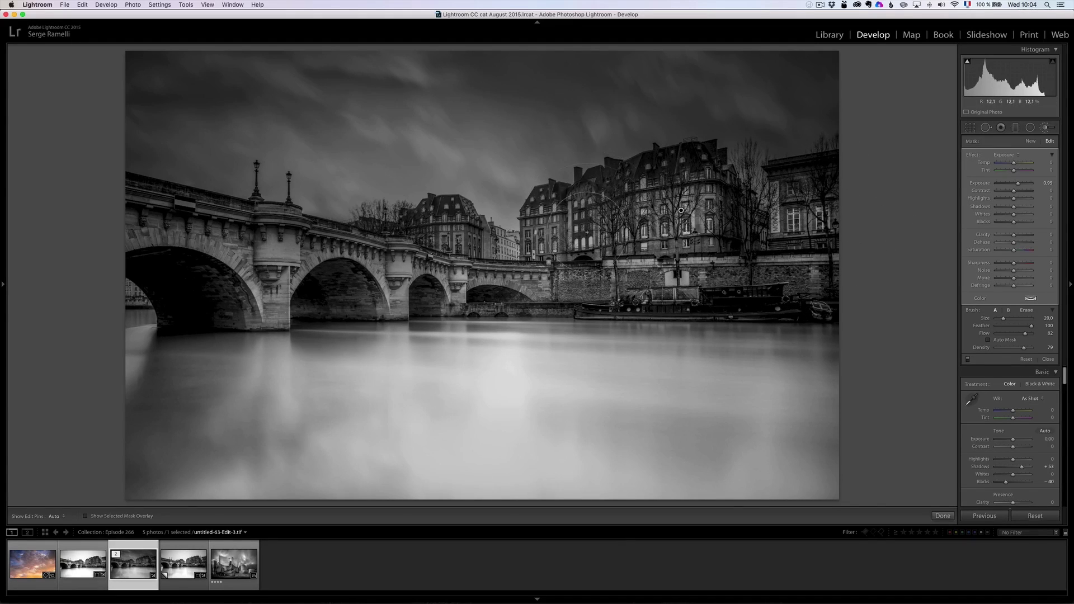
{"action": "left_click_drag", "start_coordinate": [367, 254], "coordinate": [431, 261]}
{"action": "key", "text": "h"}
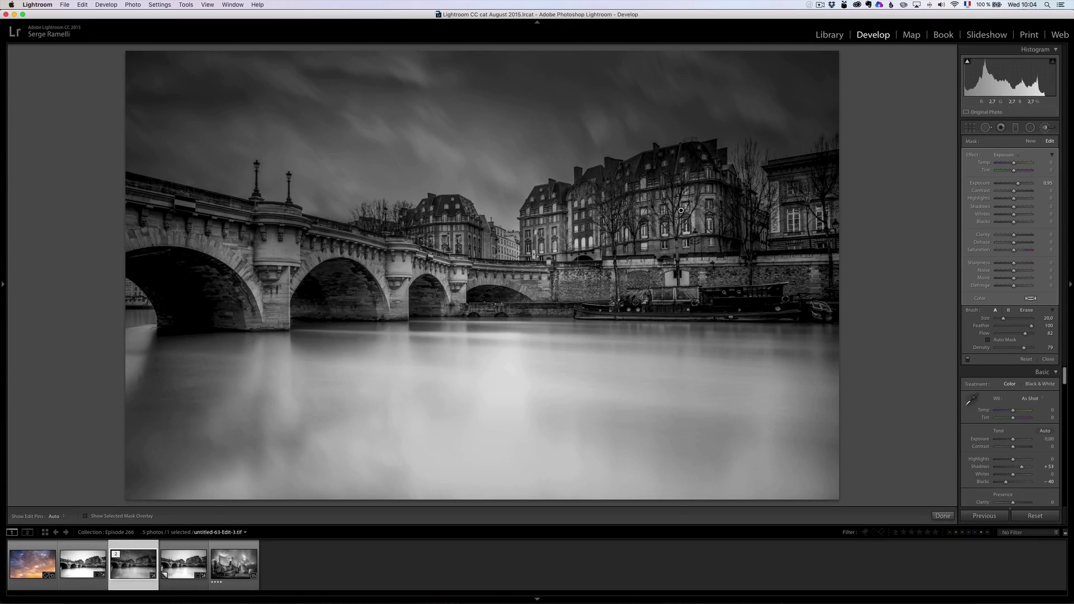
{"action": "key", "text": "h"}
{"action": "mouse_move", "coordinate": [190, 167]}
{"action": "left_mouse_down"}
{"action": "mouse_move", "coordinate": [375, 203]}
{"action": "mouse_move", "coordinate": [766, 161]}
{"action": "mouse_move", "coordinate": [851, 192]}
{"action": "mouse_move", "coordinate": [824, 158]}
{"action": "mouse_move", "coordinate": [183, 117]}
{"action": "mouse_move", "coordinate": [402, 90]}
{"action": "mouse_move", "coordinate": [827, 83]}
{"action": "mouse_move", "coordinate": [851, 156]}
{"action": "mouse_move", "coordinate": [739, 135]}
{"action": "mouse_move", "coordinate": [294, 168]}
{"action": "mouse_move", "coordinate": [162, 122]}
{"action": "mouse_move", "coordinate": [121, 90]}
{"action": "mouse_move", "coordinate": [350, 49]}
{"action": "mouse_move", "coordinate": [838, 58]}
{"action": "mouse_move", "coordinate": [868, 132]}
{"action": "left_mouse_up"}
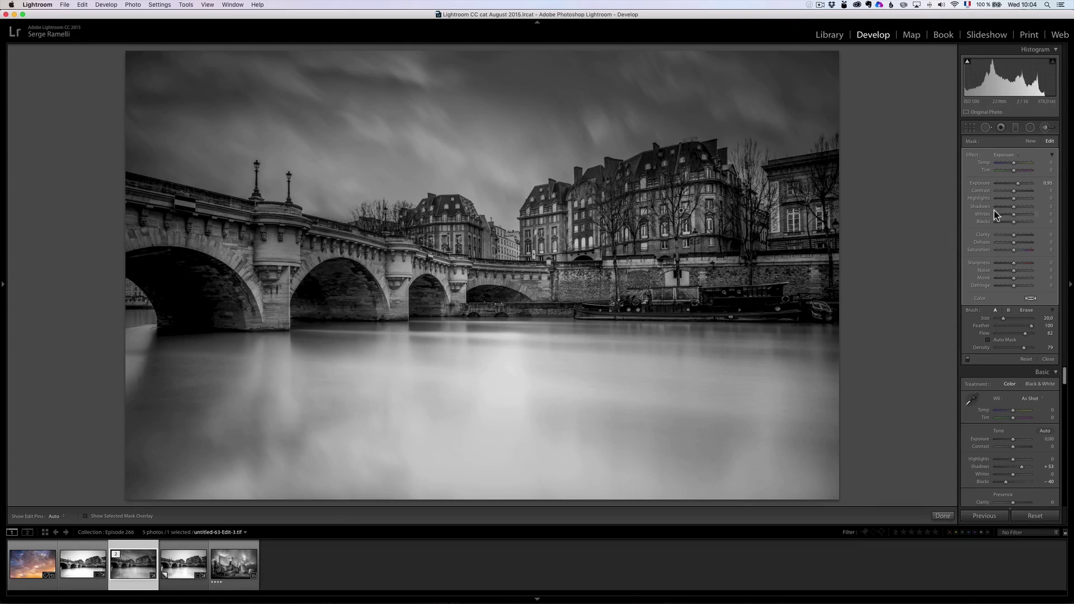
- Compare the photo with and without the brush adjustments, and check it against the original untitled-63.dng
{"action": "left_click", "coordinate": [968, 360]}
{"action": "left_click", "coordinate": [970, 361]}
{"action": "left_click", "coordinate": [89, 559]}
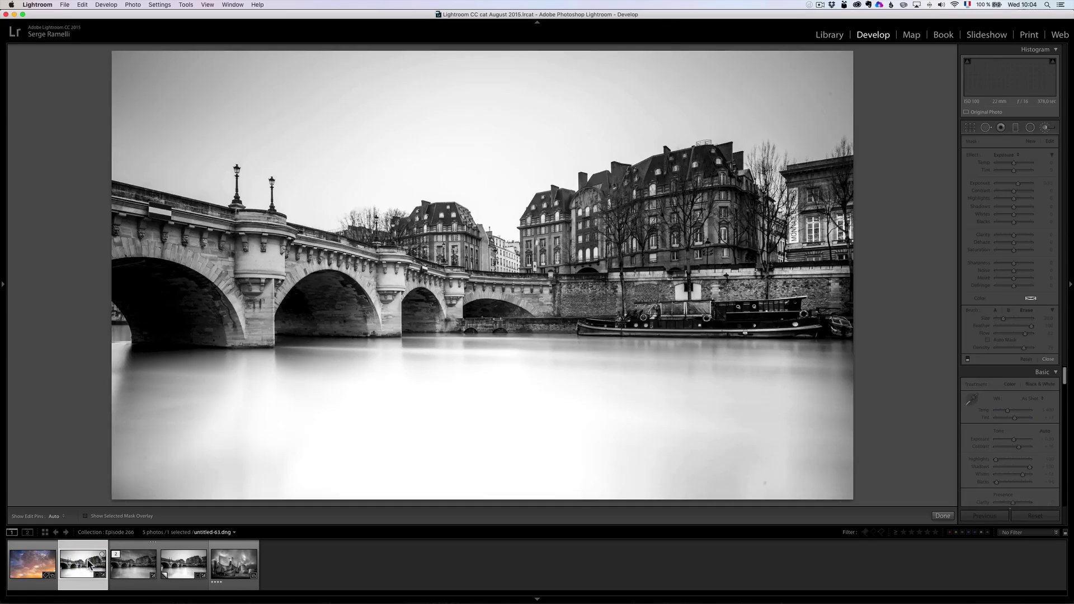
{"action": "left_click", "coordinate": [139, 565]}
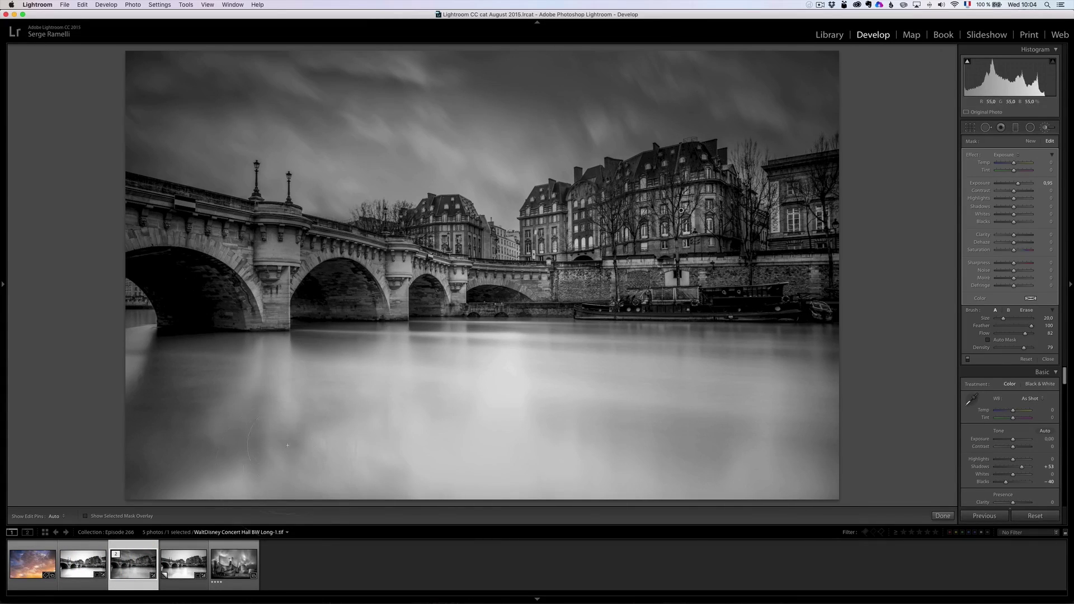
- Brighten the water across the foreground with the same brush adjustment, and preview the finished photo full screen
{"action": "mouse_move", "coordinate": [299, 431]}
{"action": "left_mouse_down"}
{"action": "mouse_move", "coordinate": [175, 448]}
{"action": "mouse_move", "coordinate": [344, 470]}
{"action": "mouse_move", "coordinate": [850, 455]}
{"action": "left_mouse_up"}
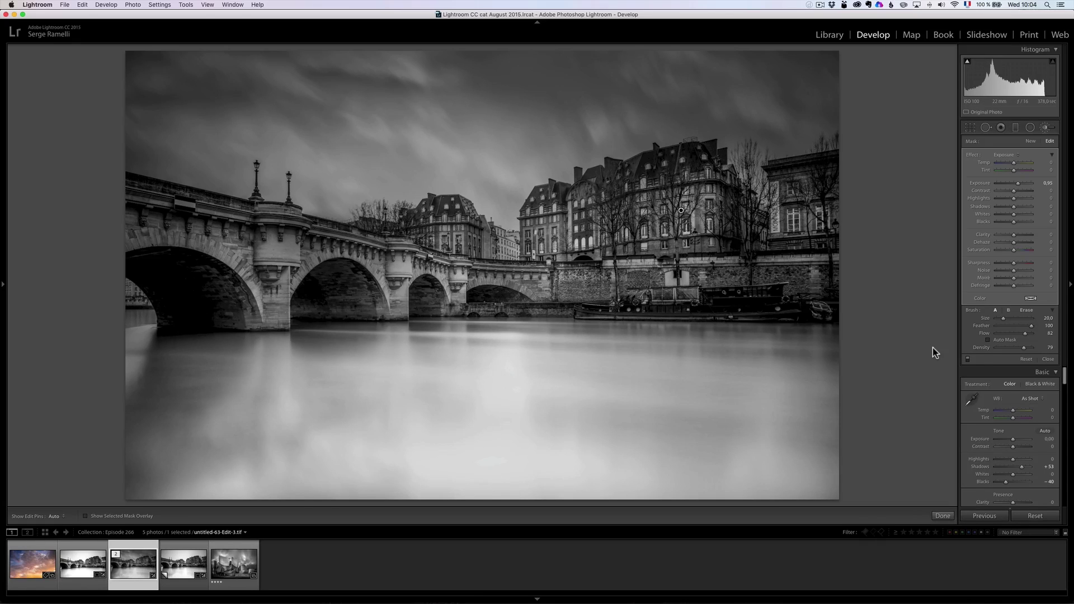
{"action": "key", "text": "f"}
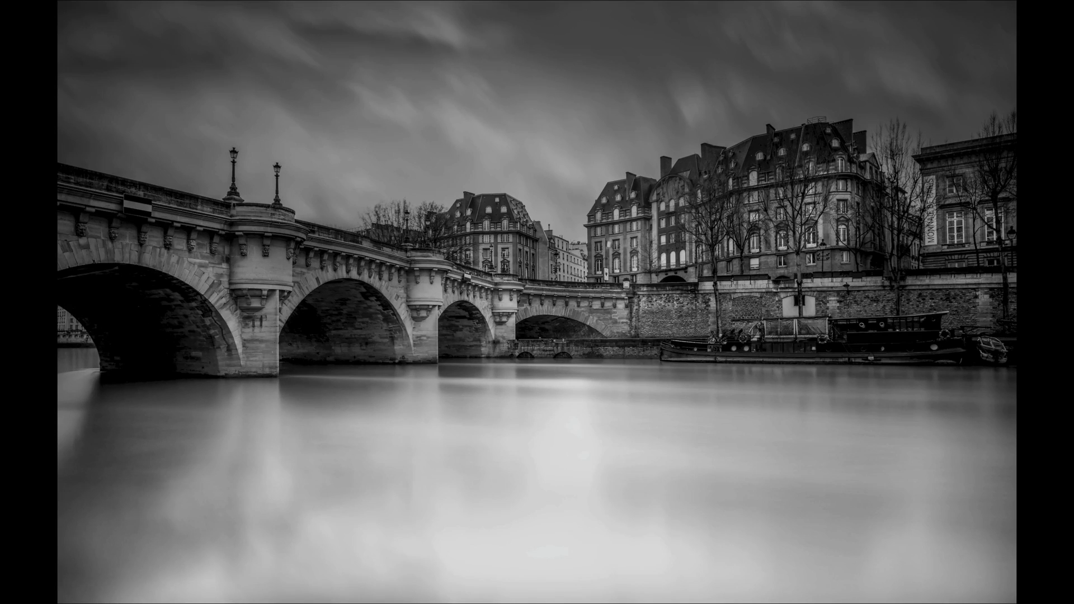
{"action": "key", "text": "f"}
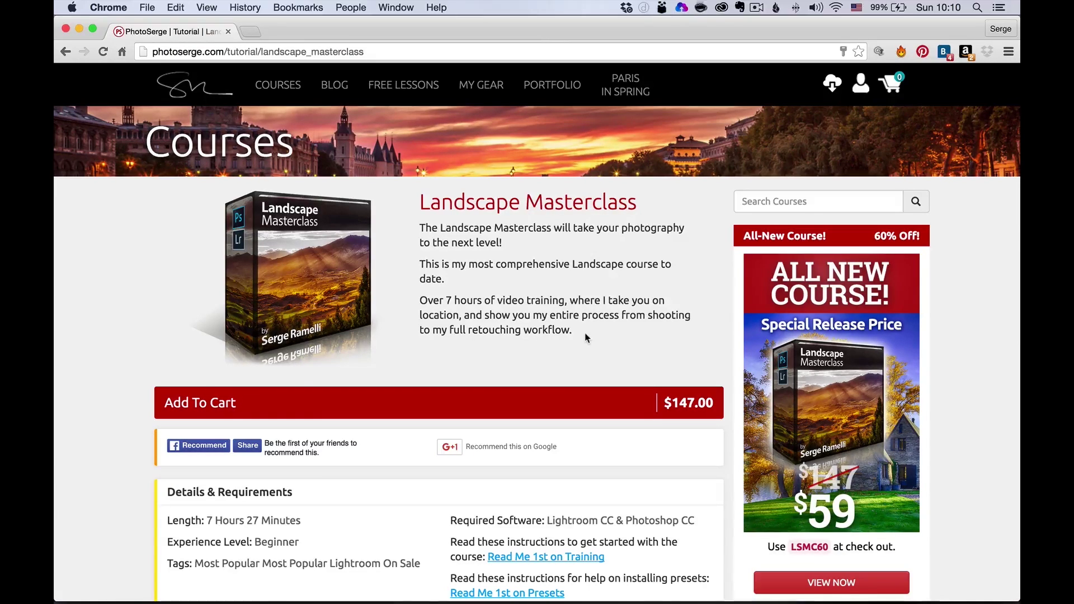
- Review the Landscape Masterclass course page in Chrome, from its details and before/after examples to the lesson list
{"action": "scroll", "coordinate": [585, 337], "scroll_direction": "down", "scroll_amount": 12}
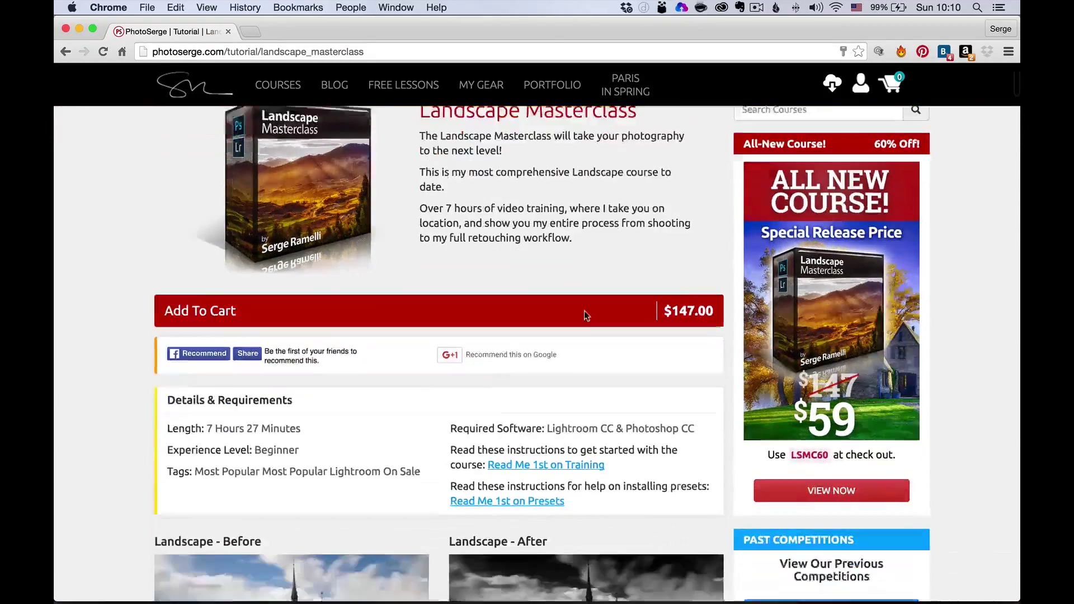
{"action": "scroll", "coordinate": [589, 319], "scroll_direction": "down", "scroll_amount": 20}
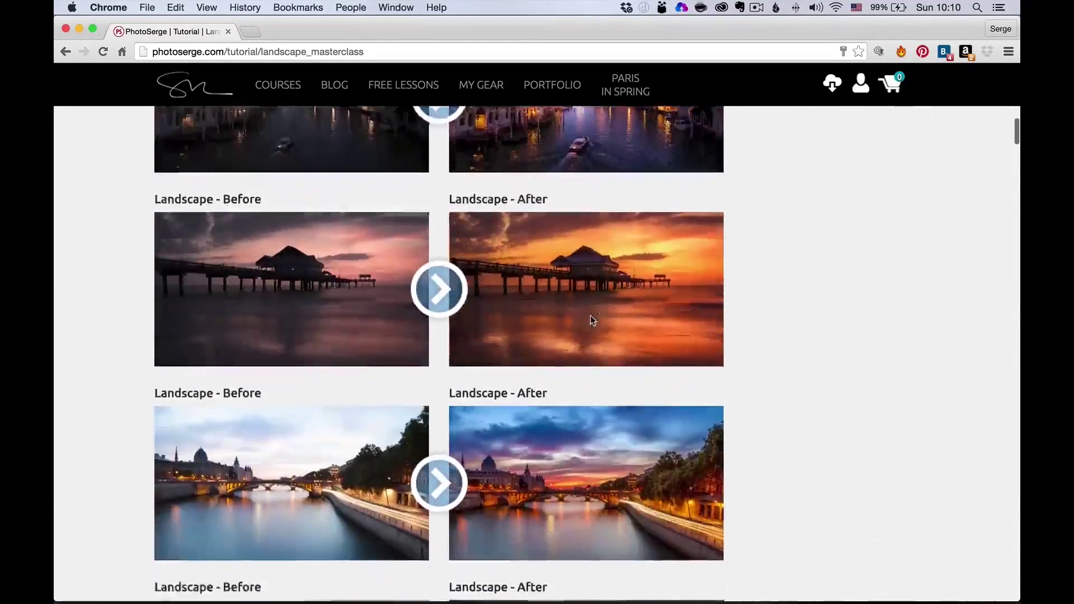
{"action": "scroll", "coordinate": [595, 320], "scroll_direction": "down", "scroll_amount": 6}
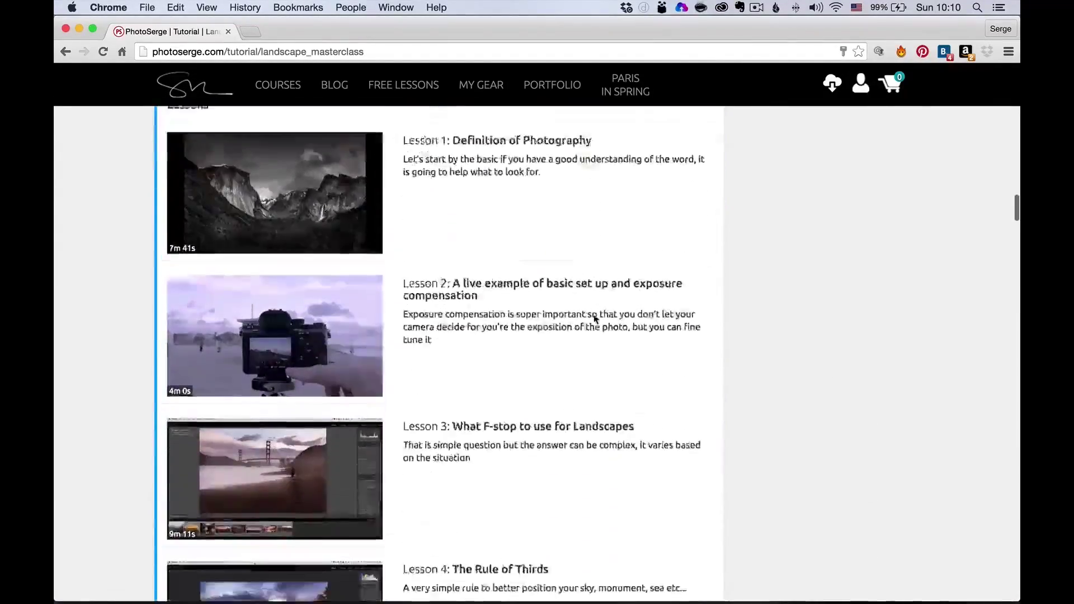
{"action": "scroll", "coordinate": [595, 319], "scroll_direction": "up", "scroll_amount": 1}
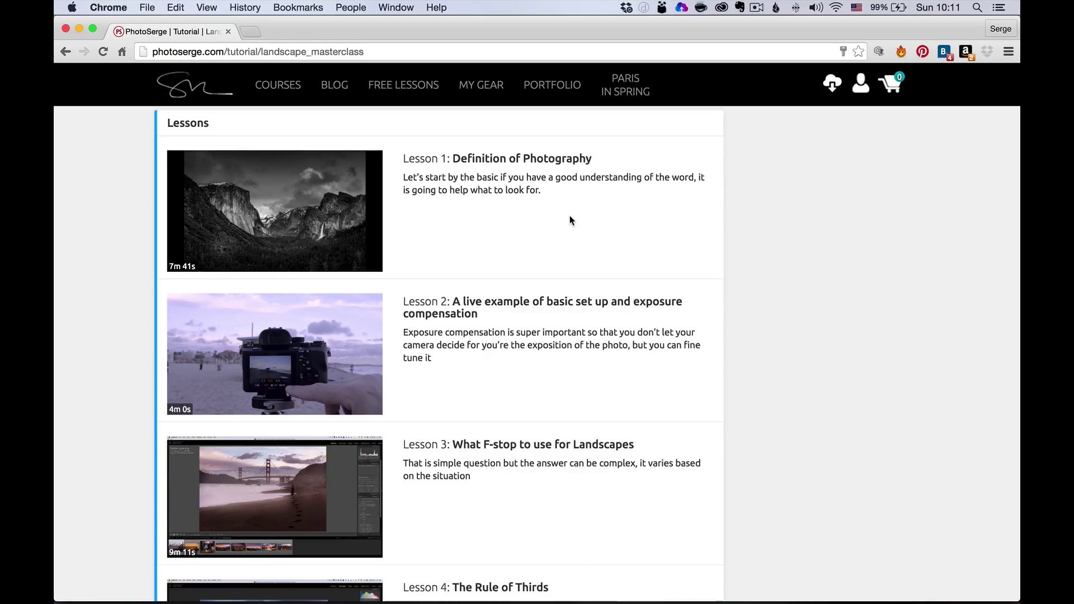
{"action": "scroll", "coordinate": [560, 326], "scroll_direction": "down", "scroll_amount": 2}
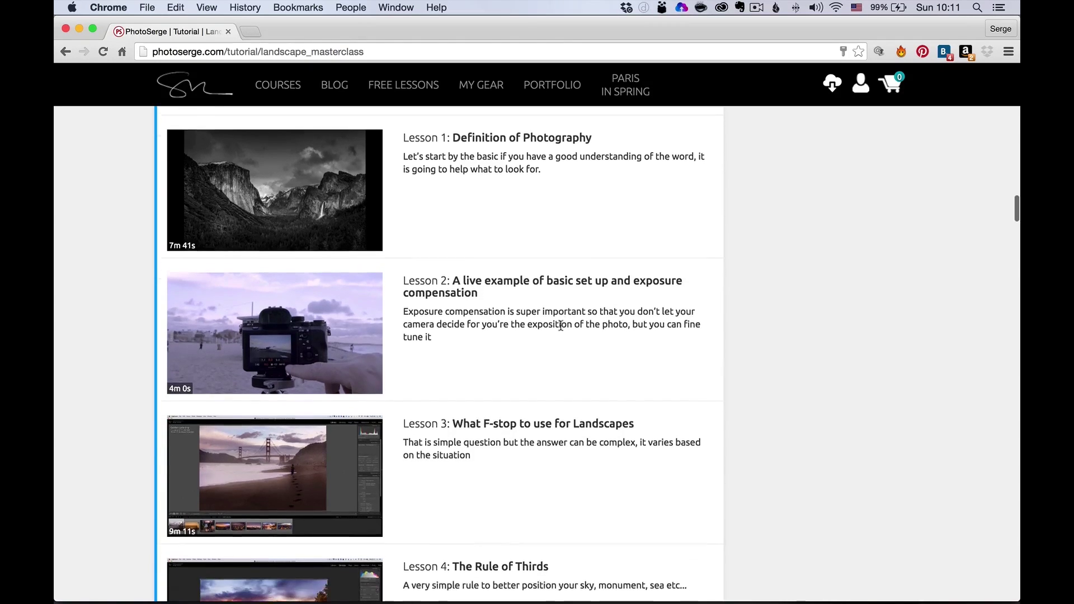